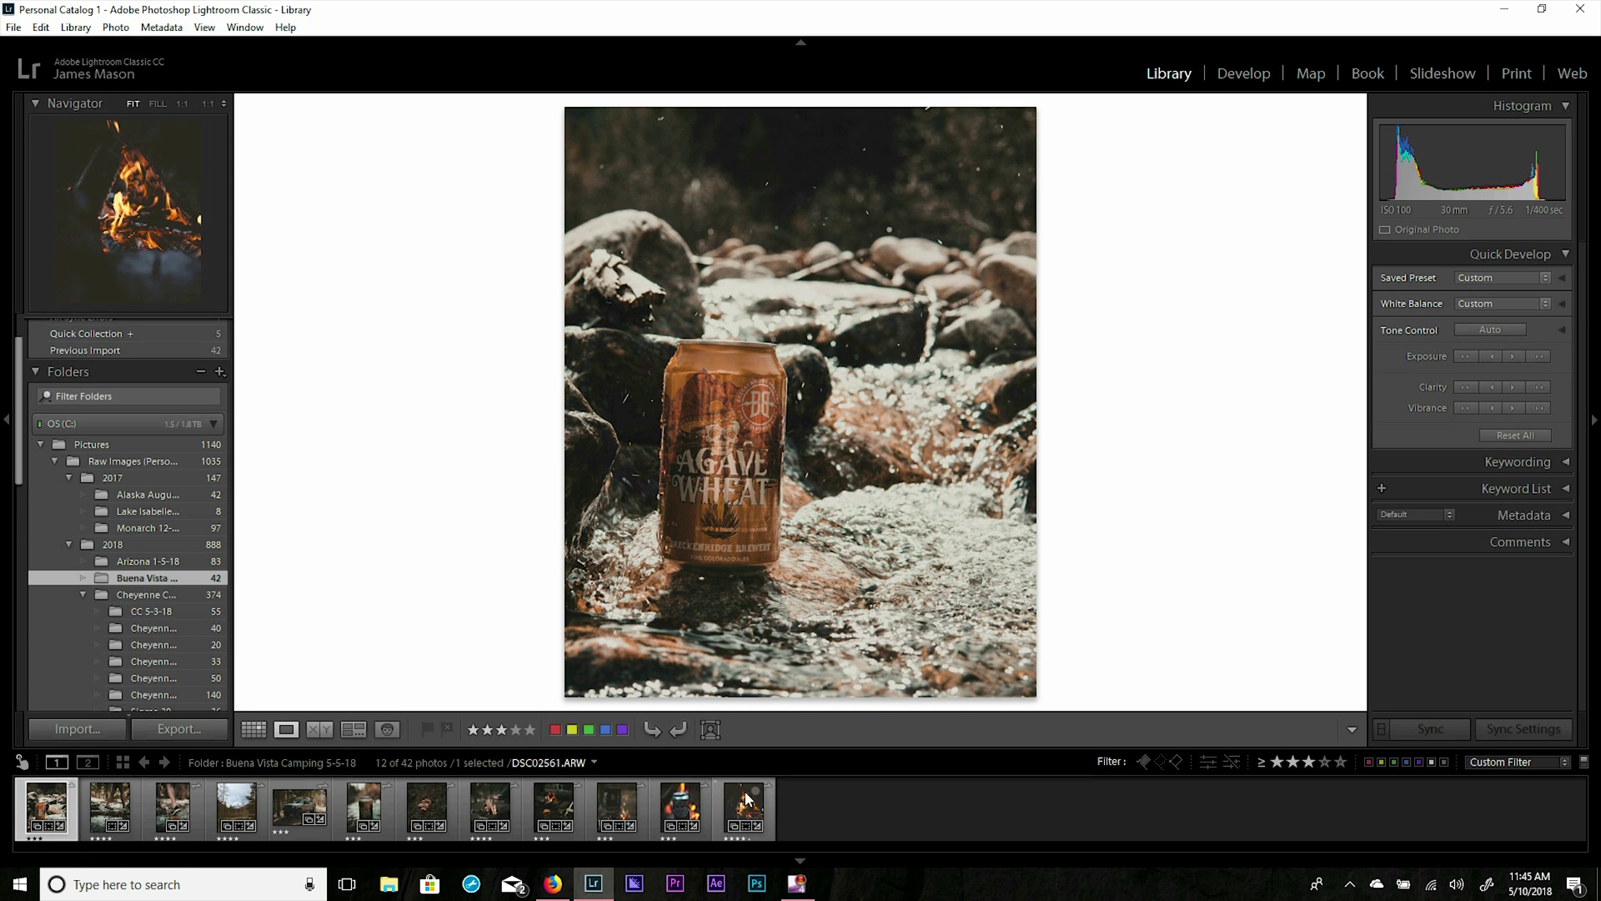
# Start exporting the beer can photo, tick Watermark, and choose Edit Watermarks from its dropdown.
pyautogui.rightClick(35, 808)
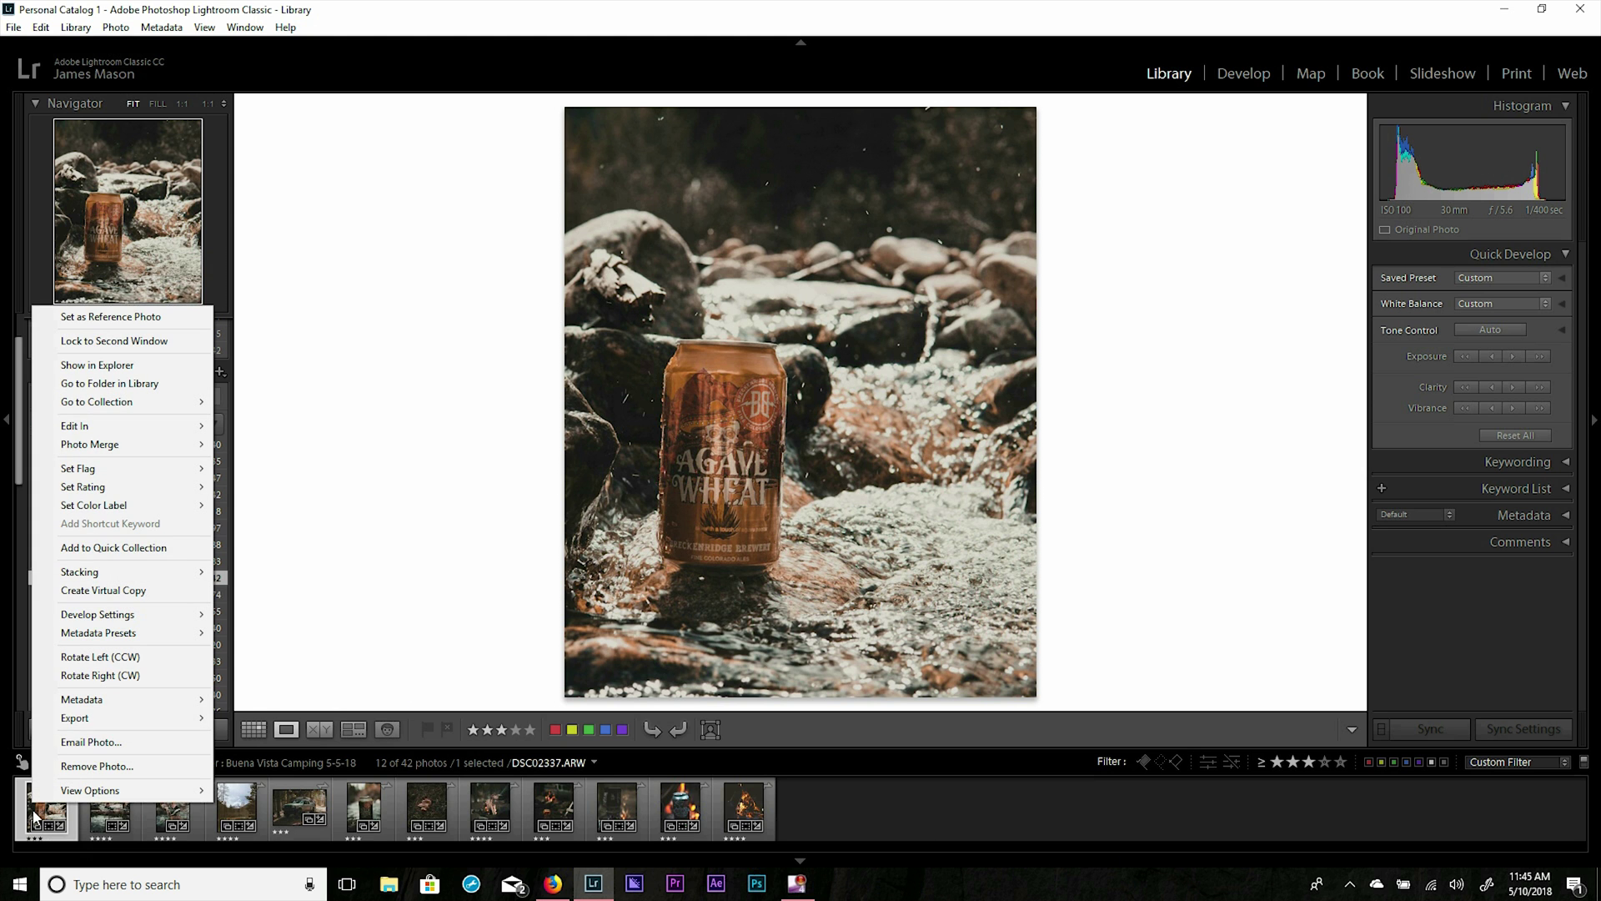
pyautogui.moveTo(75, 718)
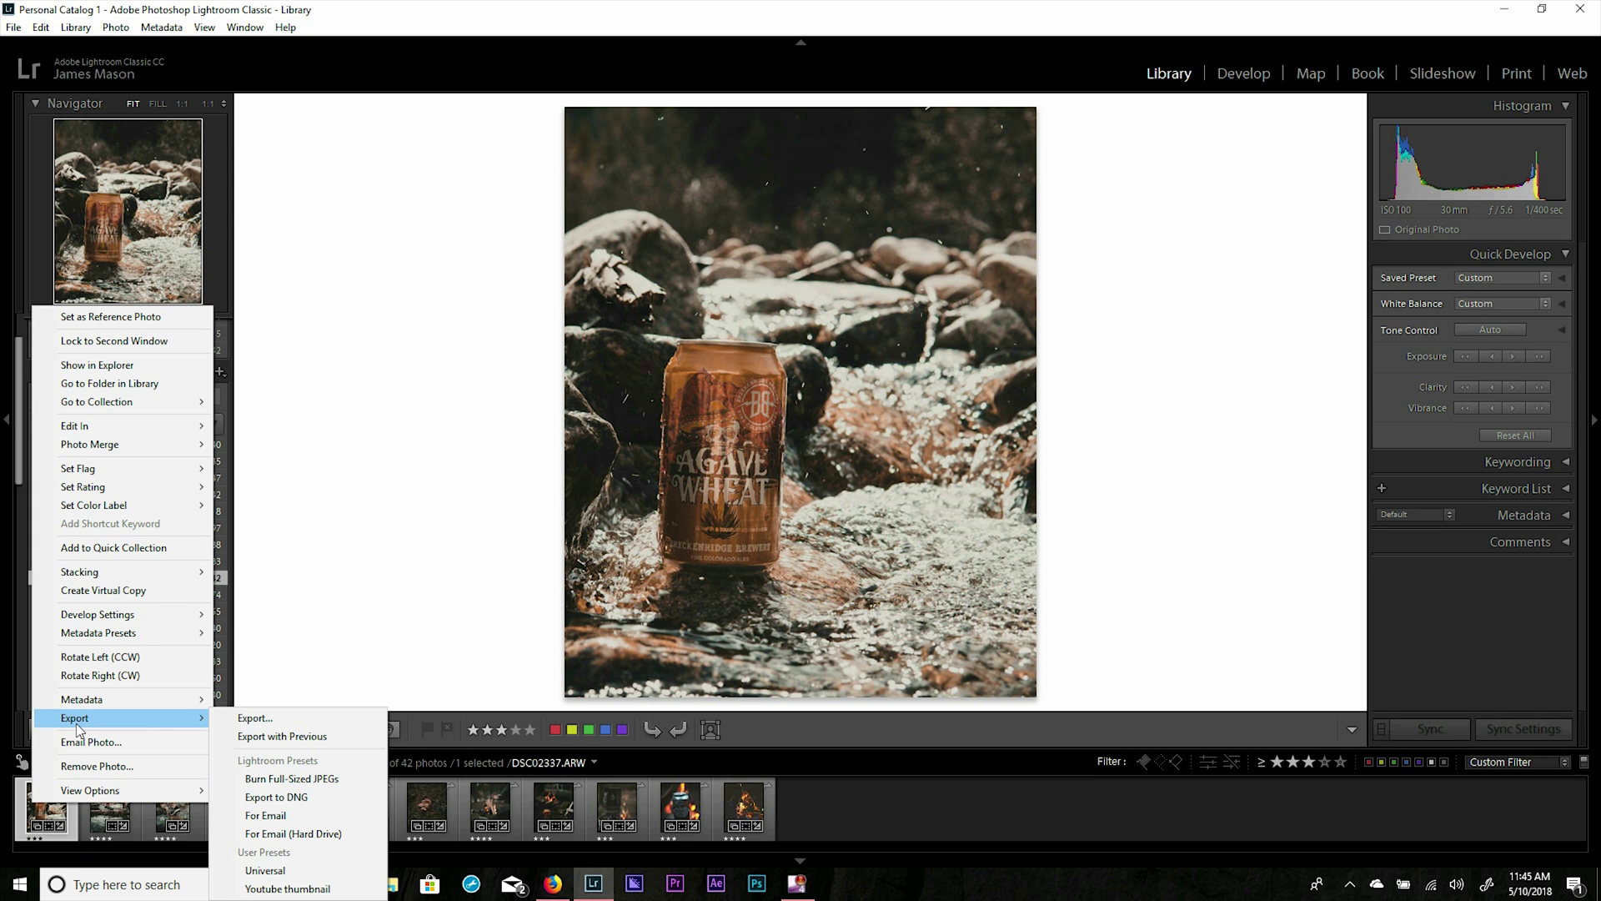
pyautogui.click(243, 721)
pyautogui.click(665, 571)
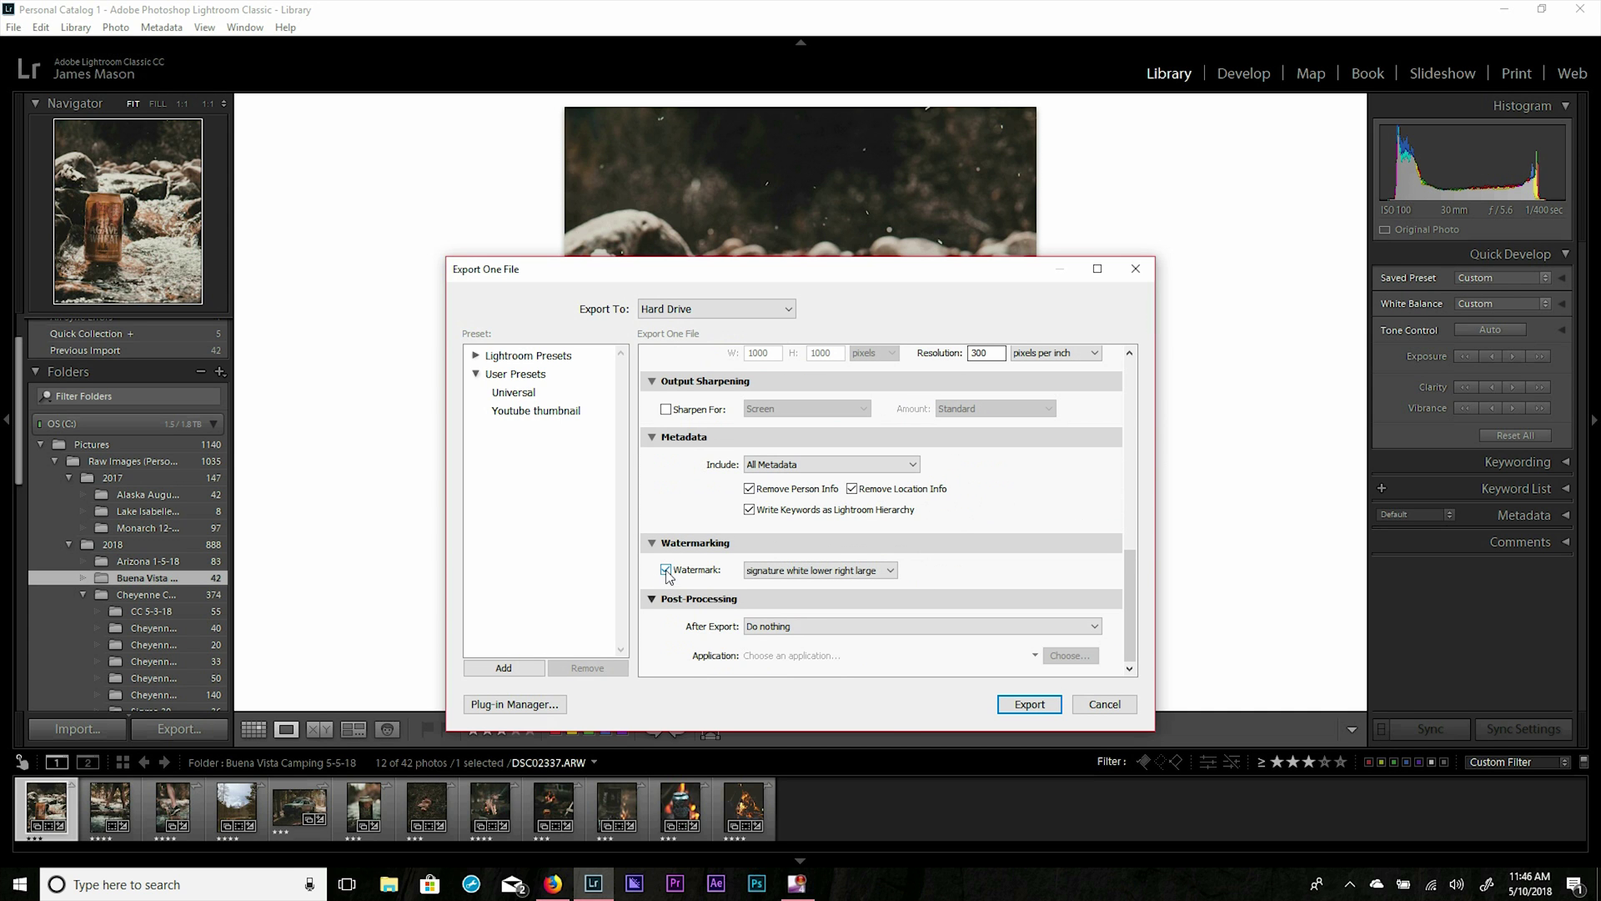
pyautogui.click(890, 571)
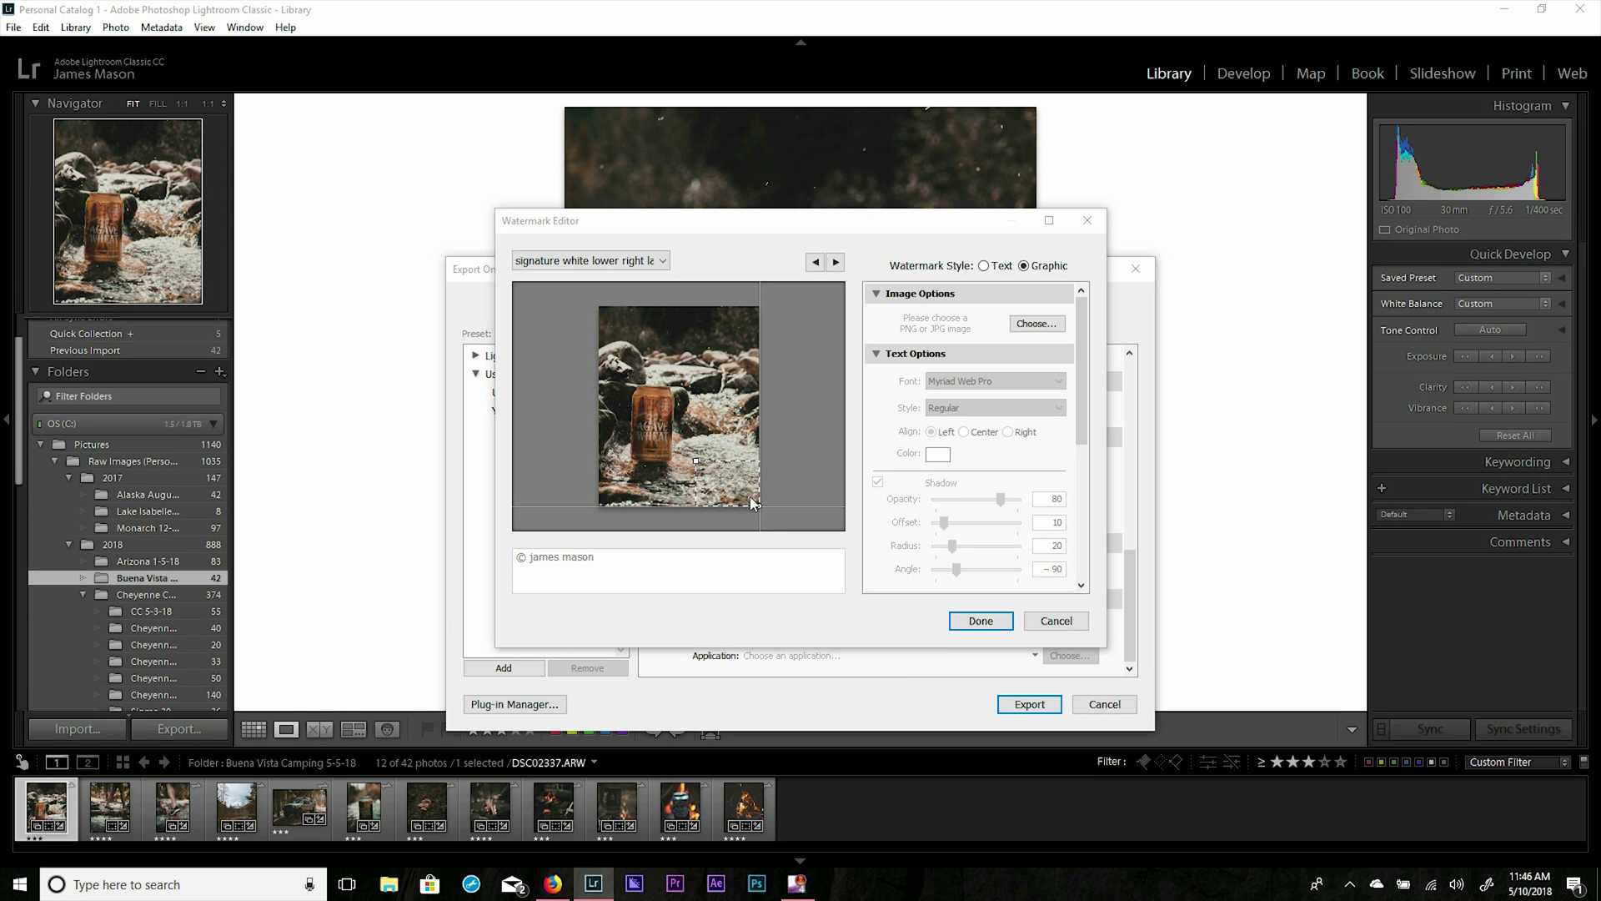
# Anchor the signature watermark at the photo's centre and resize it to 76.
pyautogui.moveTo(1080, 371); pyautogui.dragTo(1073, 534)
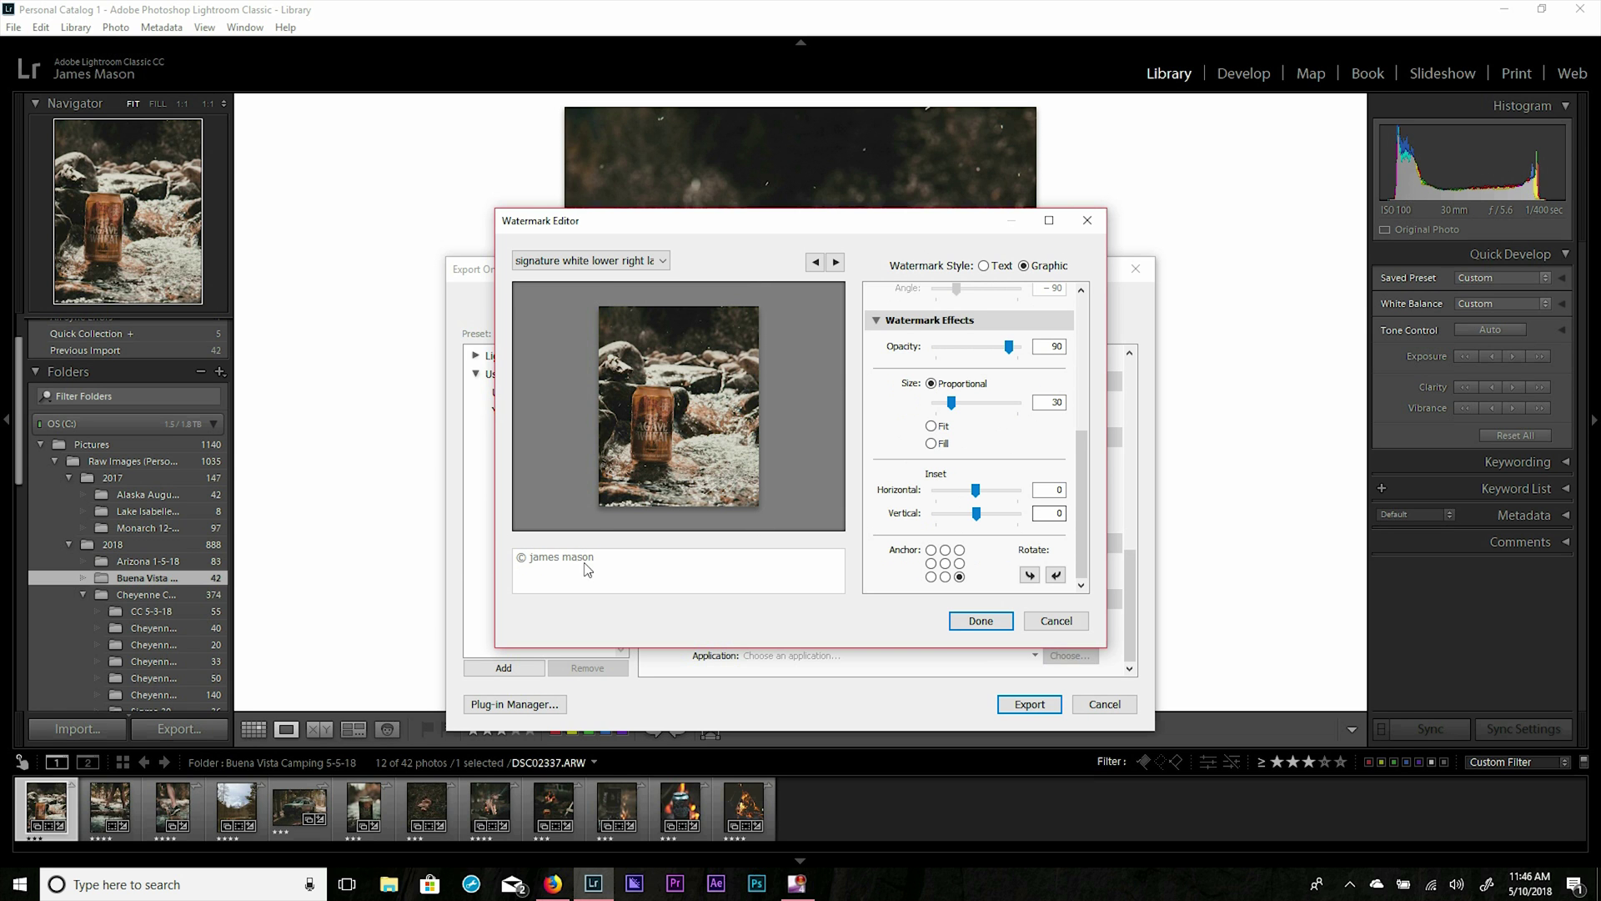
pyautogui.click(944, 563)
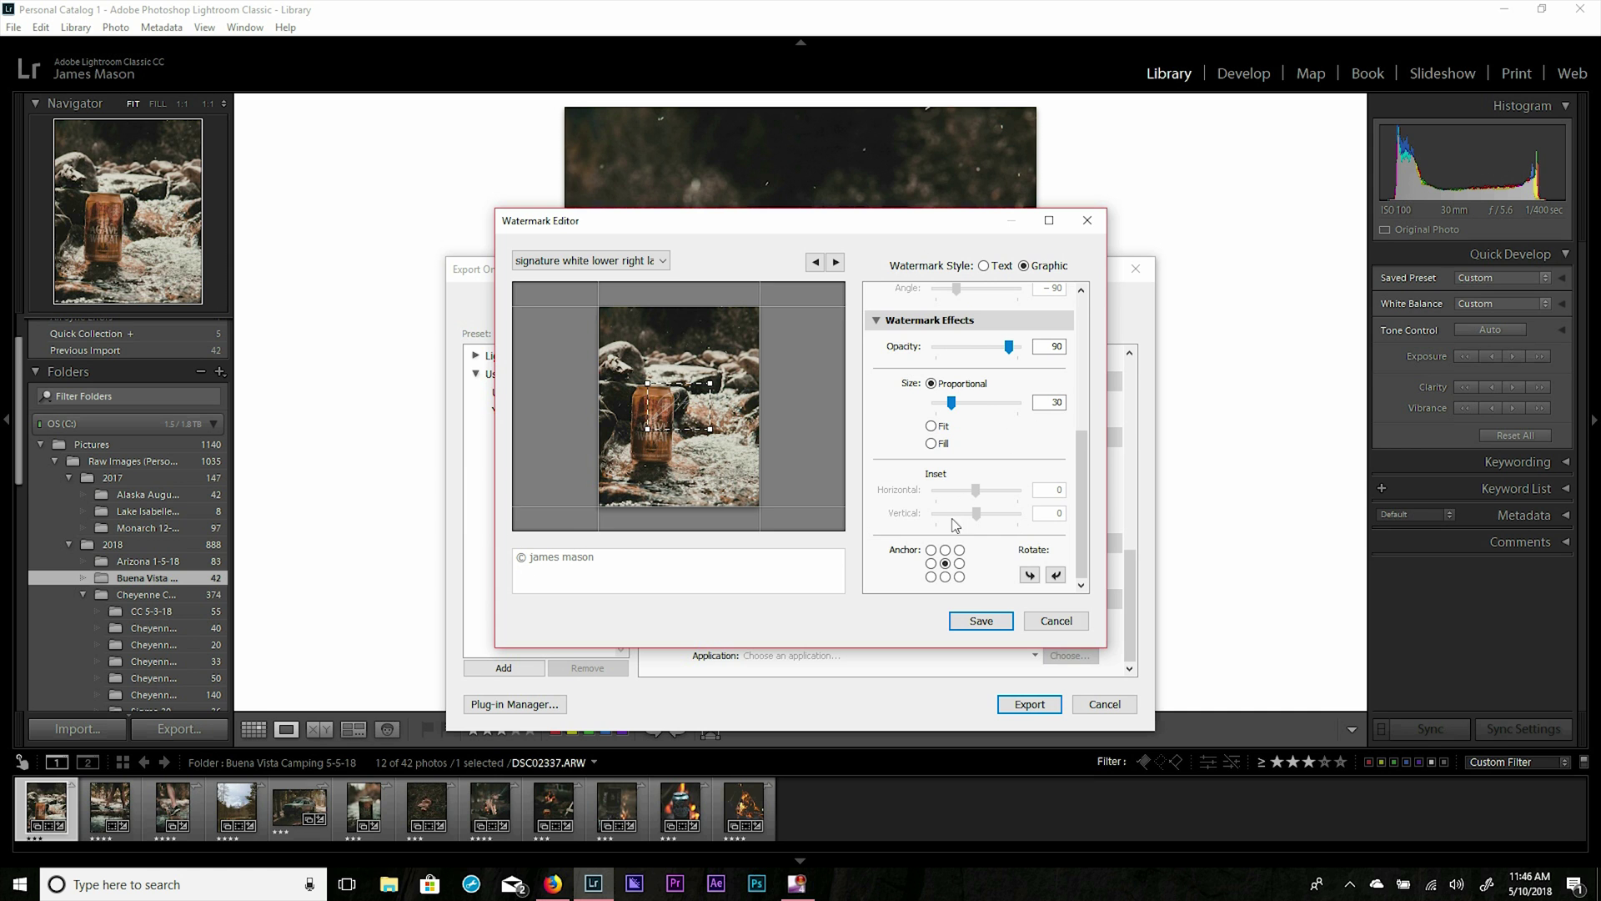
pyautogui.moveTo(951, 404); pyautogui.dragTo(985, 424)
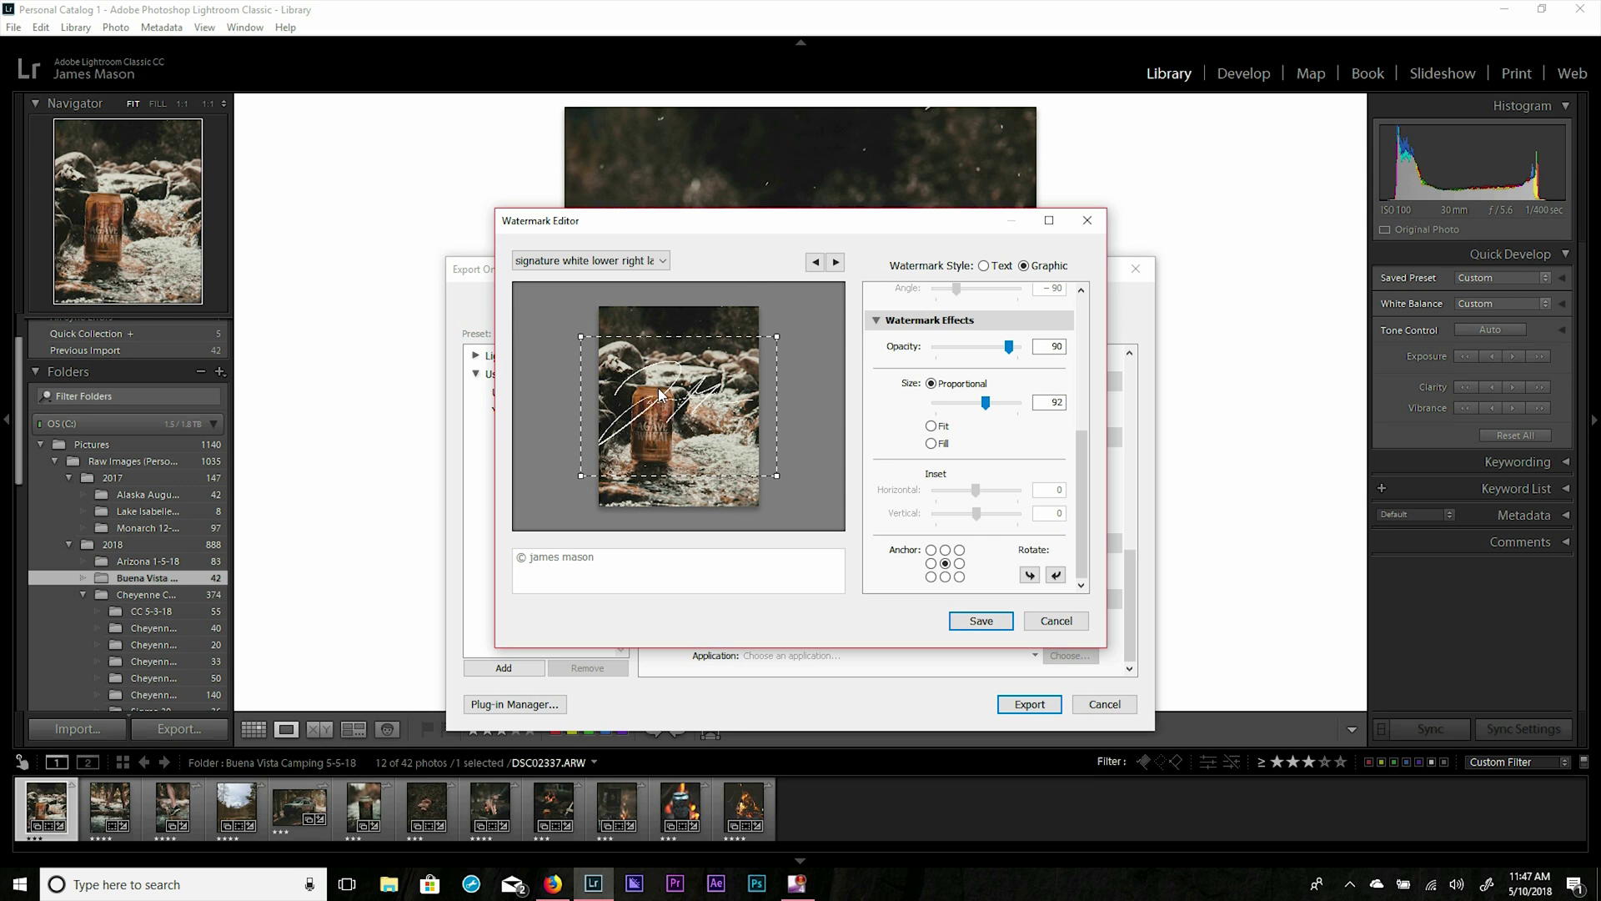
pyautogui.moveTo(986, 401); pyautogui.dragTo(973, 403)
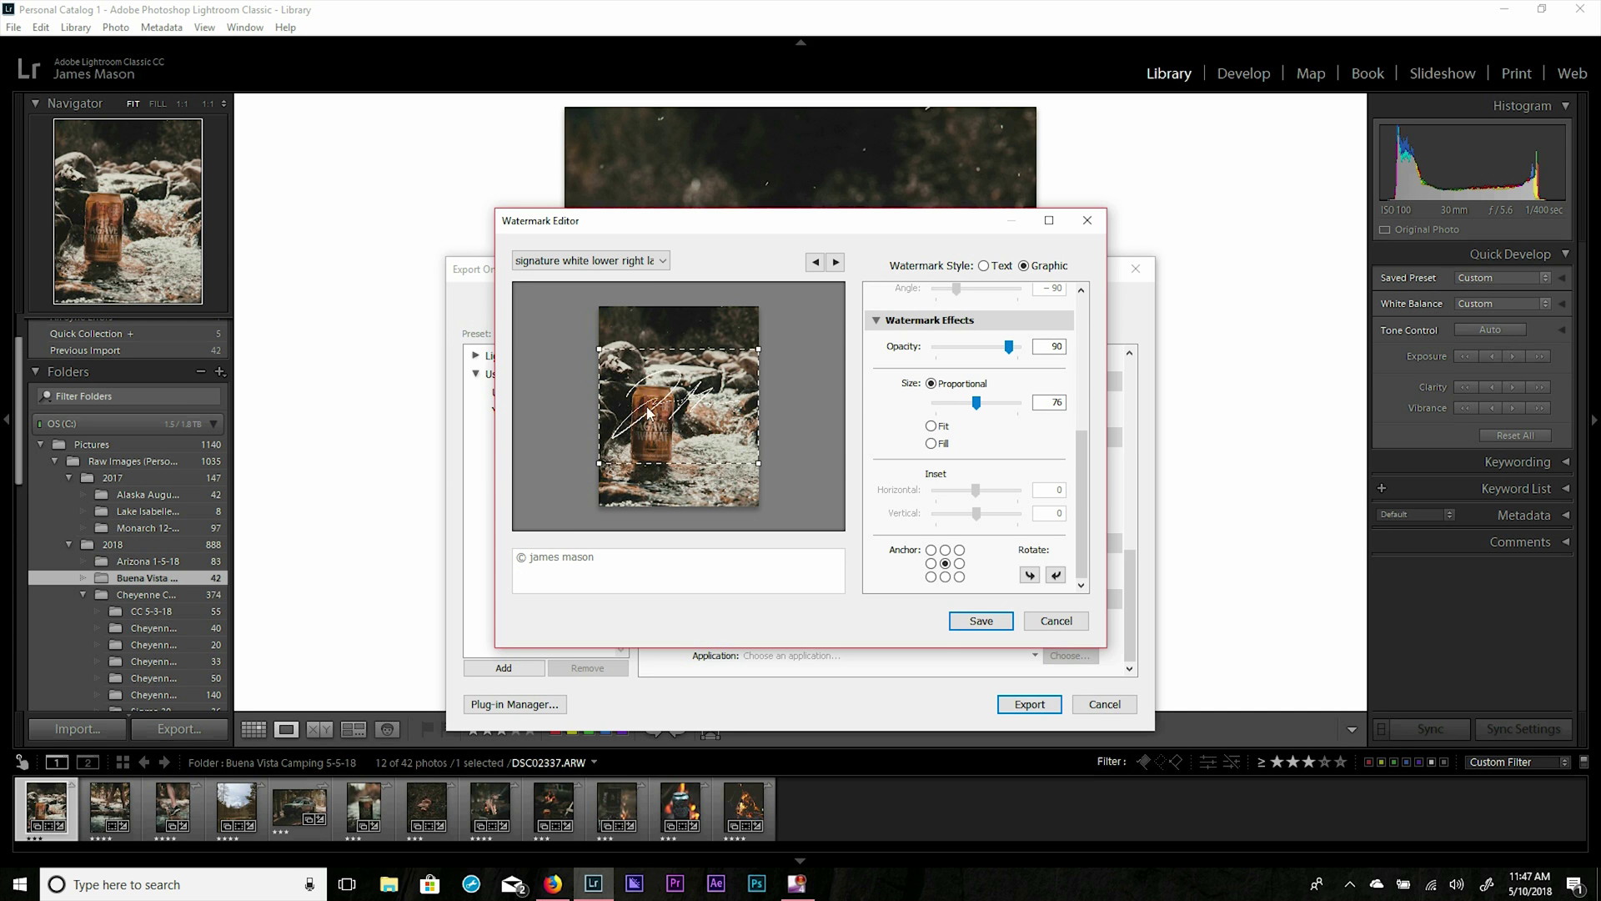
pyautogui.click(590, 260)
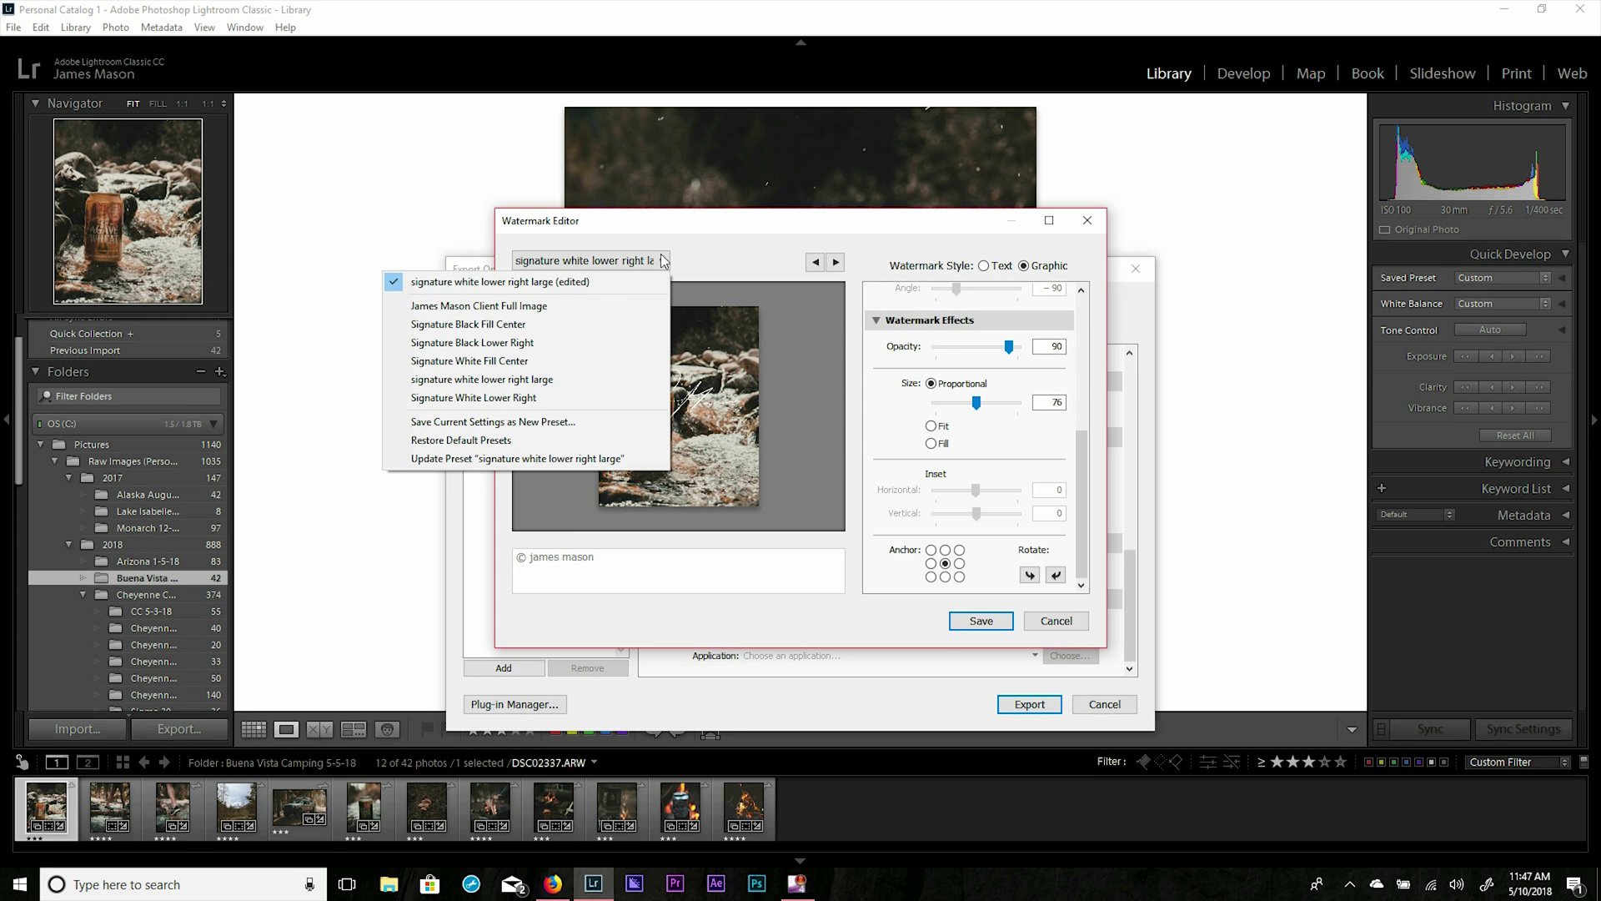
# Load the client text watermark preset, set size 30 and opacity 100, and shorten its text.
pyautogui.click(541, 308)
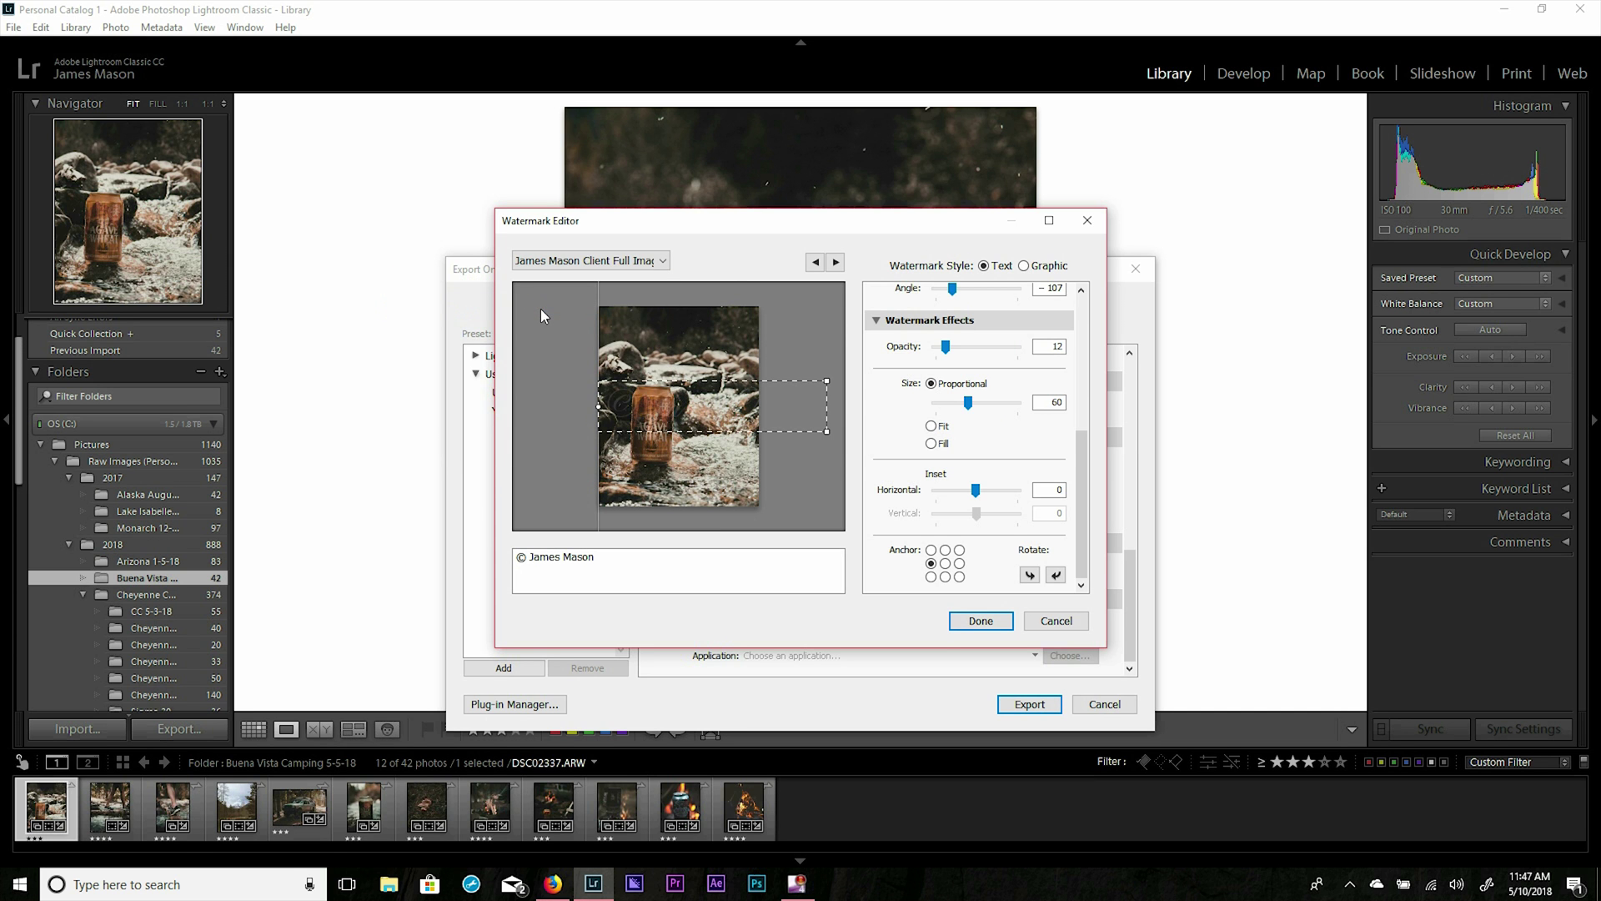
pyautogui.moveTo(967, 402); pyautogui.dragTo(950, 403)
pyautogui.moveTo(946, 346); pyautogui.dragTo(1022, 360)
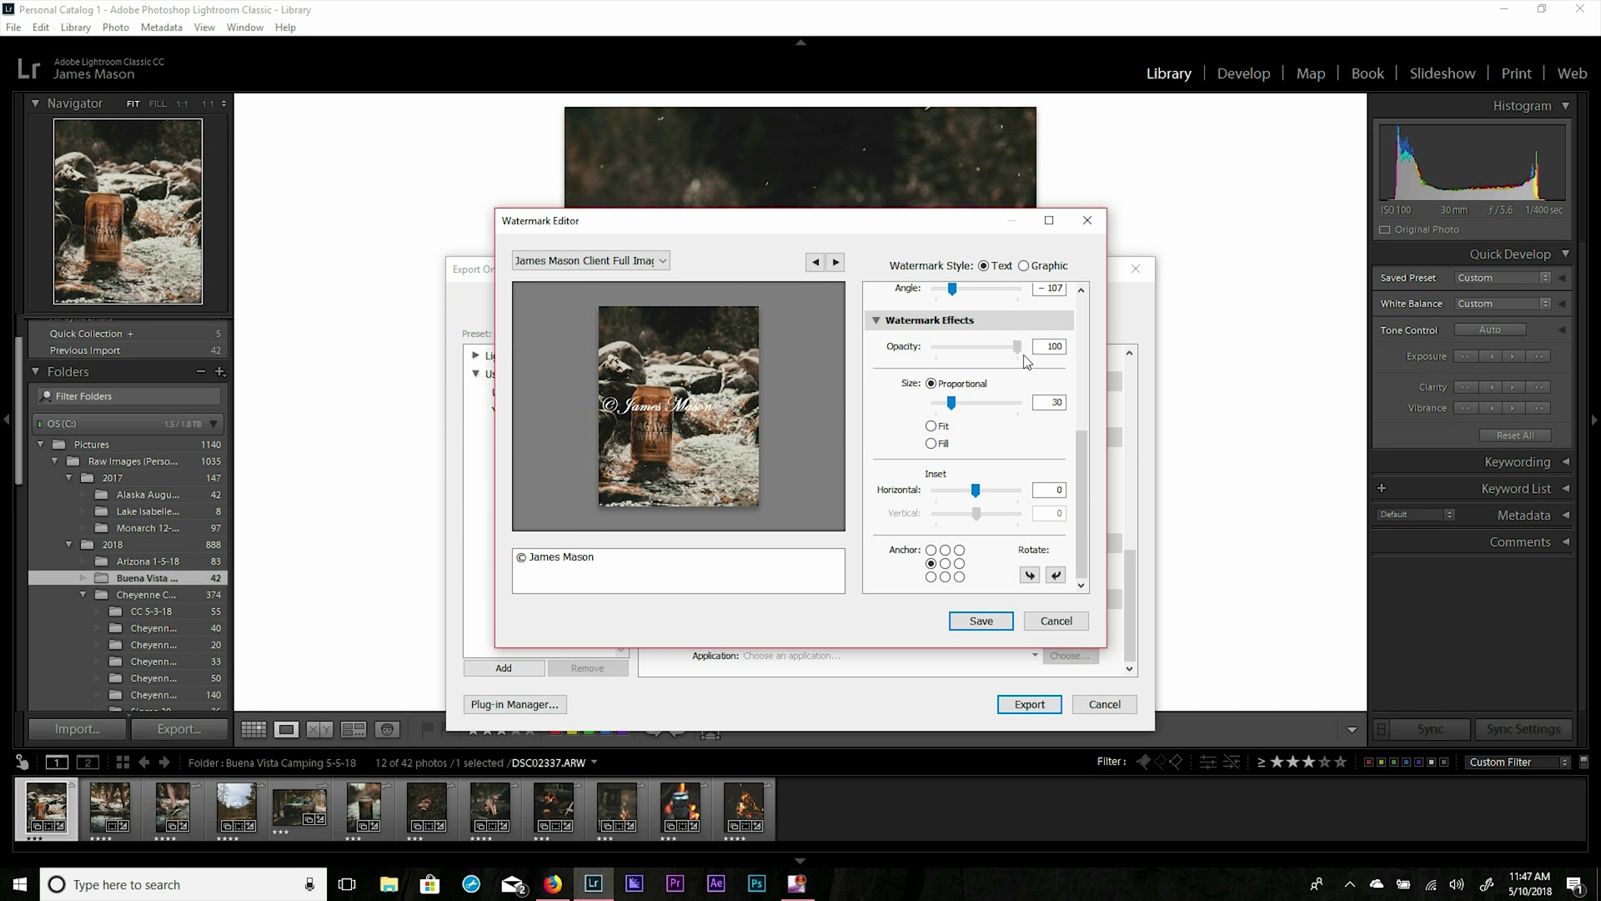
pyautogui.tripleClick(608, 557)
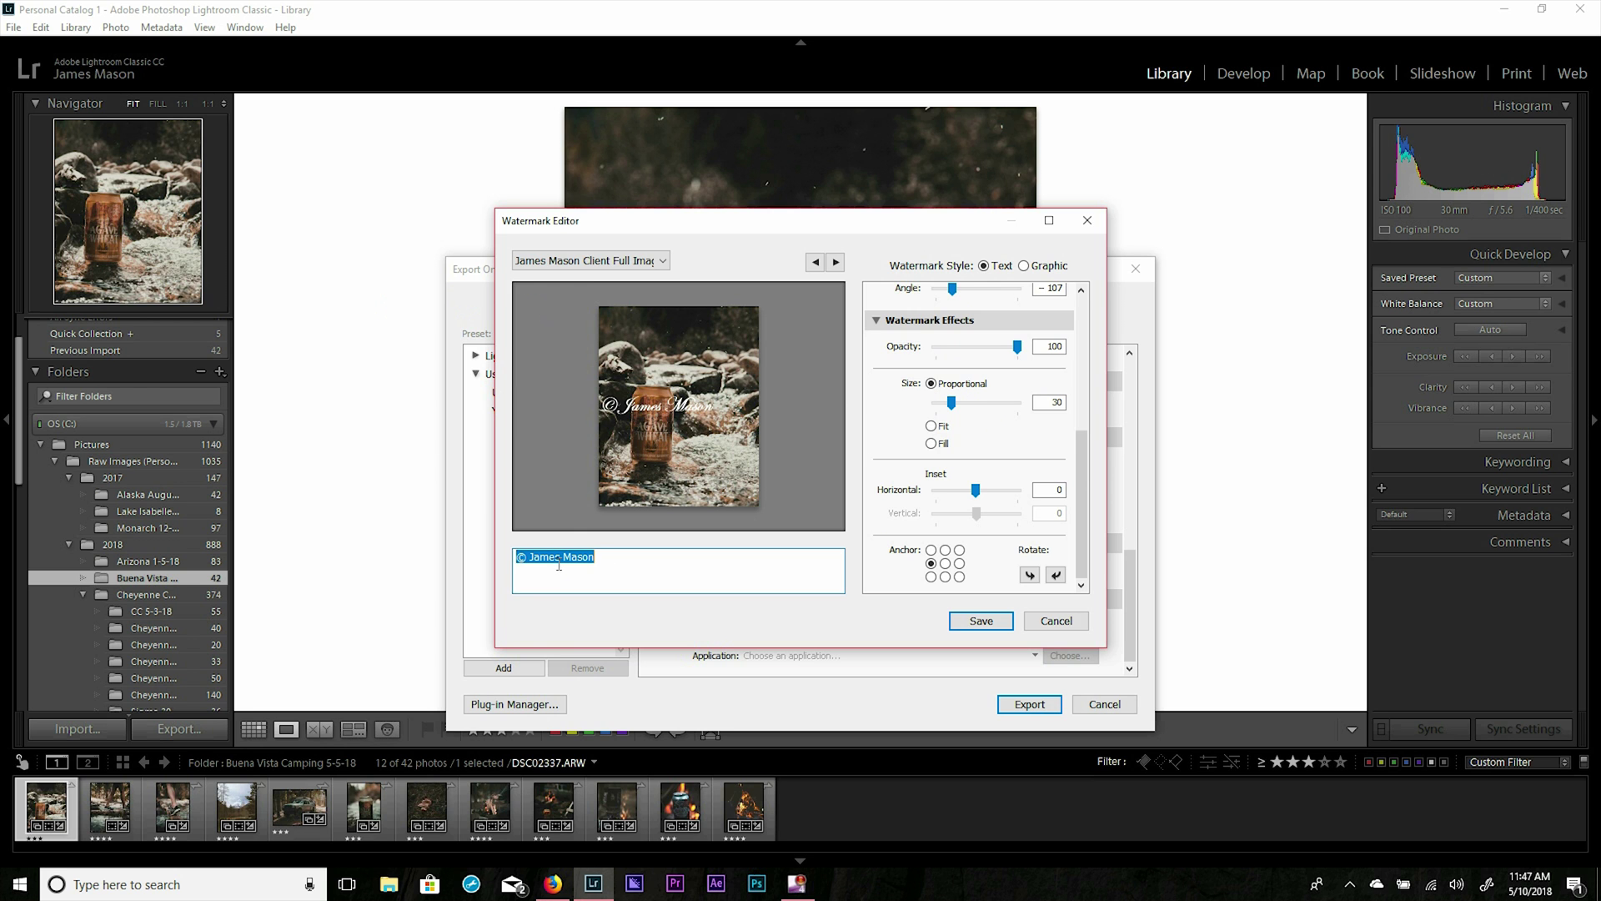
pyautogui.scroll(5, 1080, 478)
pyautogui.press('End')
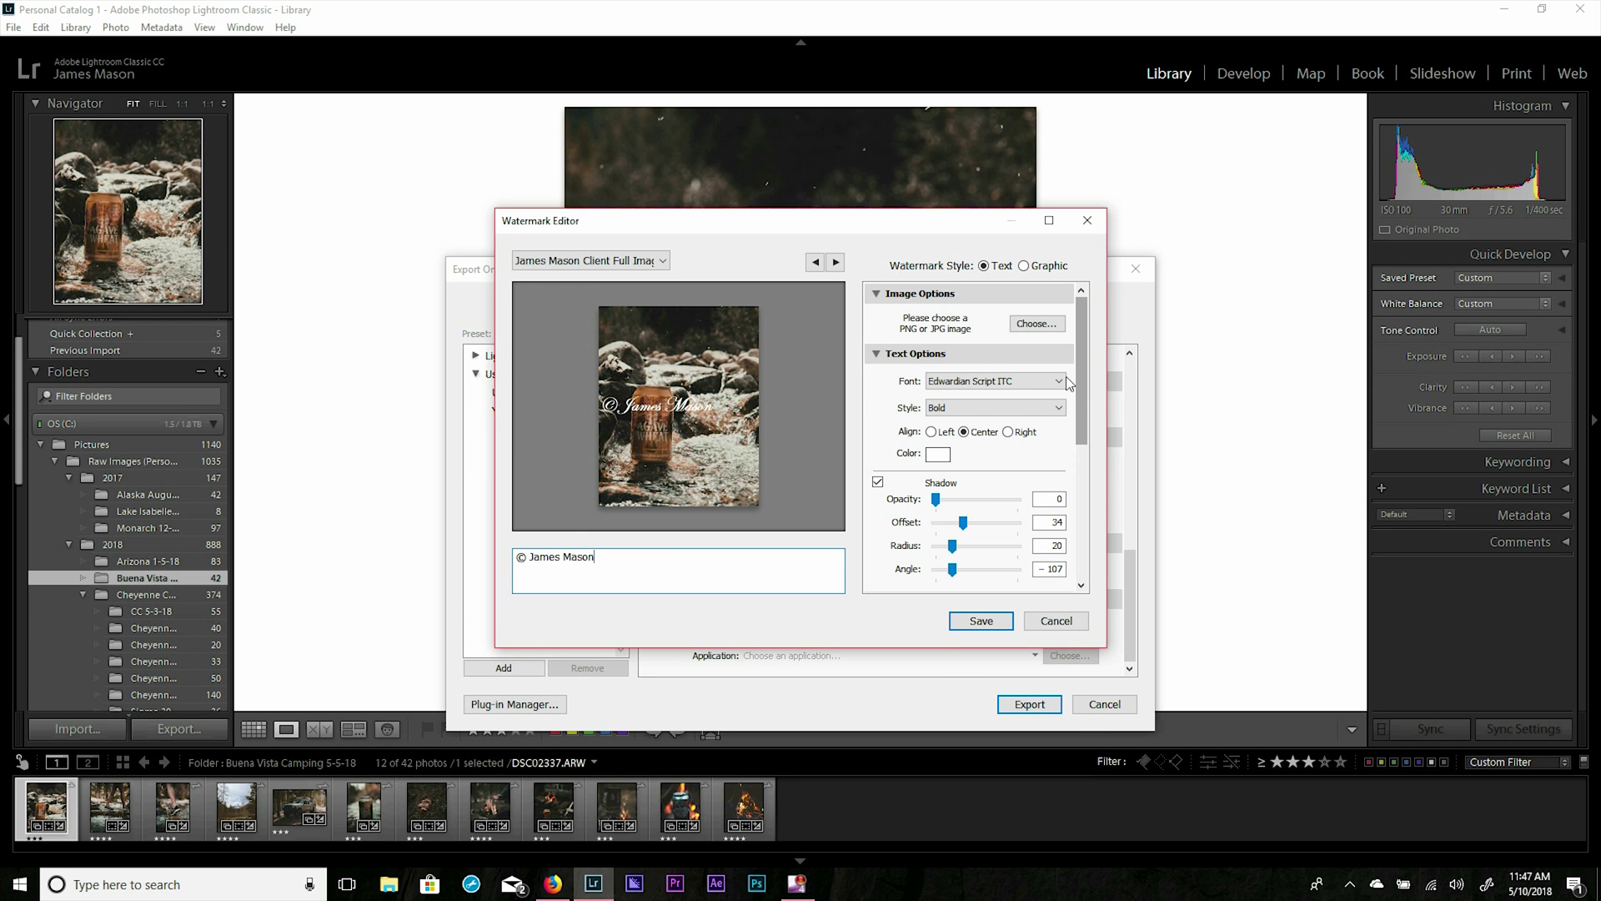
pyautogui.press('BackSpace')
pyautogui.press('BackSpace')
pyautogui.press('BackSpace')
pyautogui.press('BackSpace')
# Set the watermark font to Gigi and save the watermark settings.
pyautogui.click(1058, 380)
pyautogui.click(1030, 414)
pyautogui.click(1046, 381)
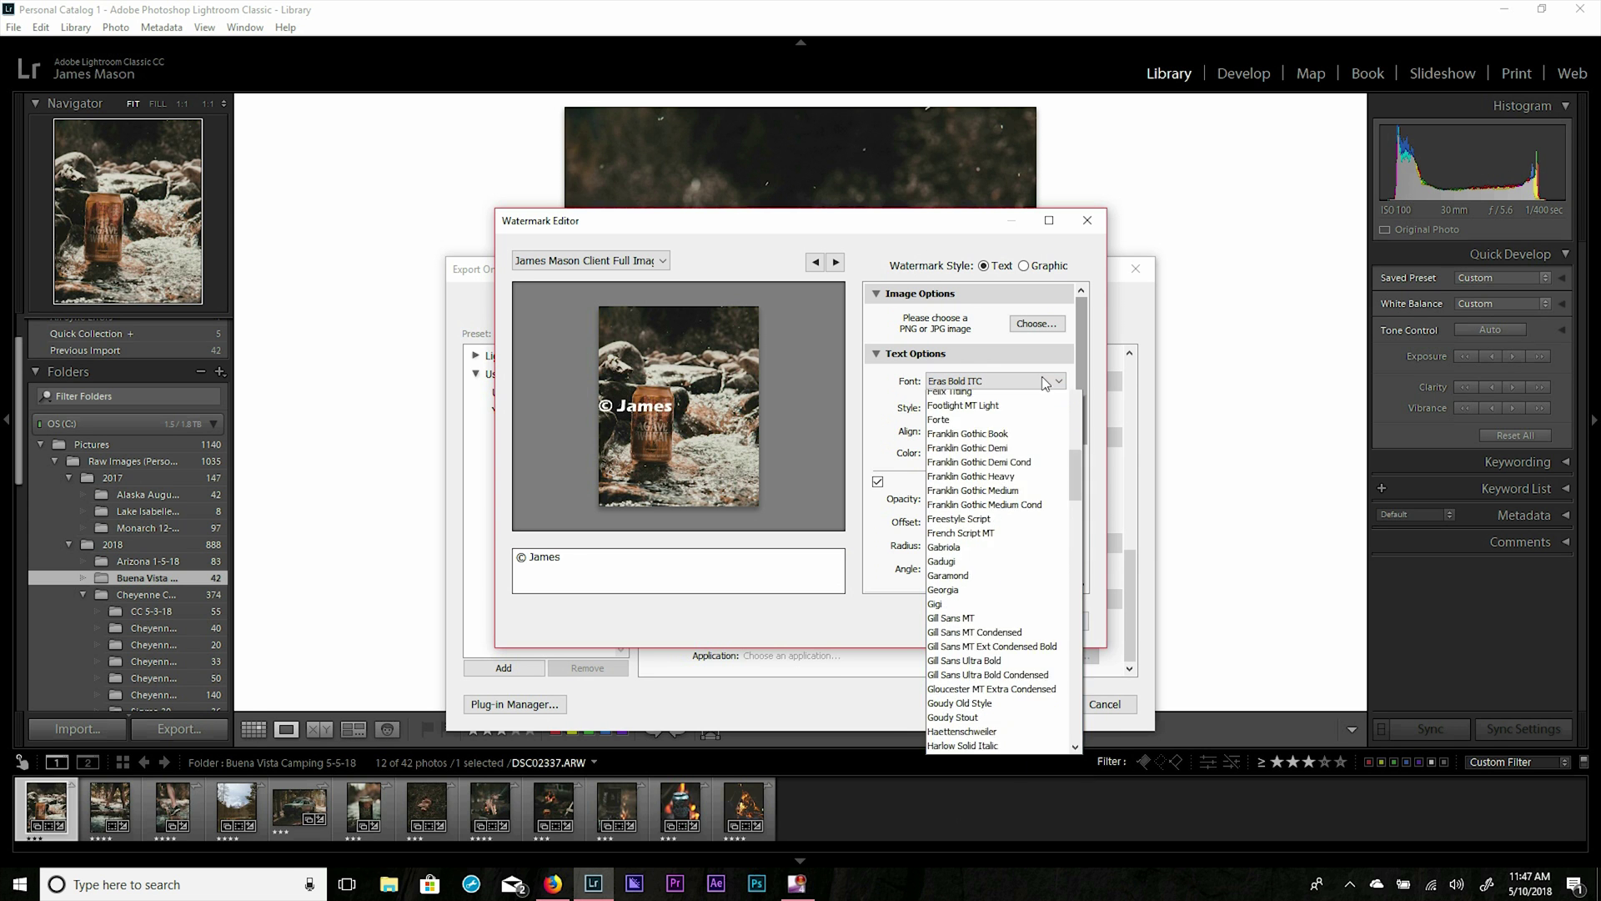
pyautogui.click(963, 671)
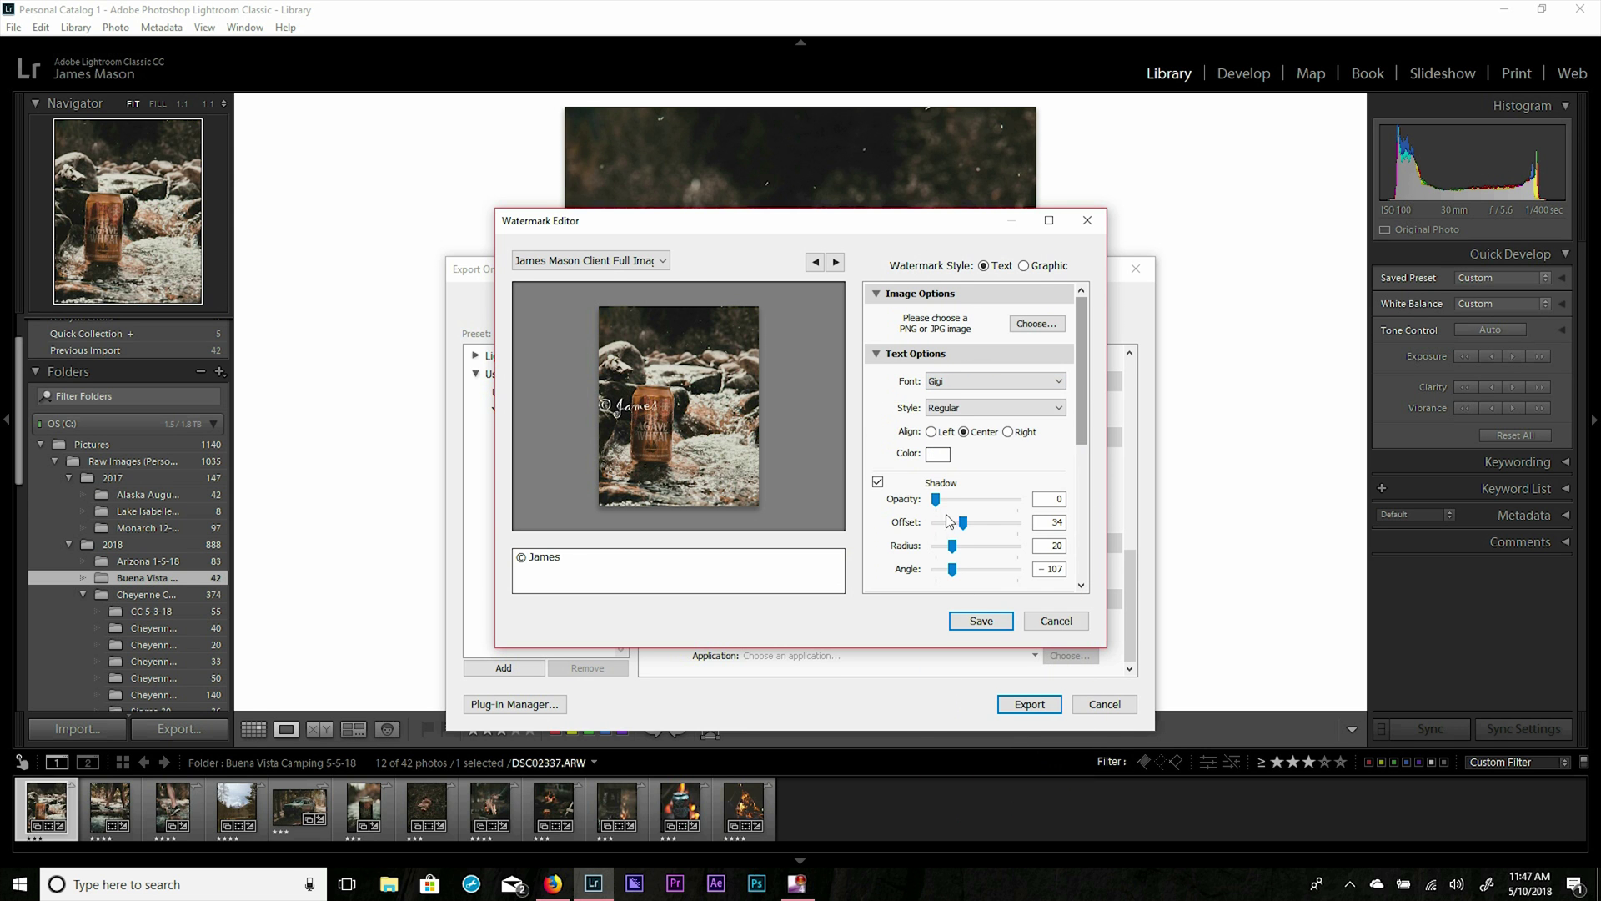
pyautogui.scroll(-5, 979, 549)
pyautogui.click(981, 621)
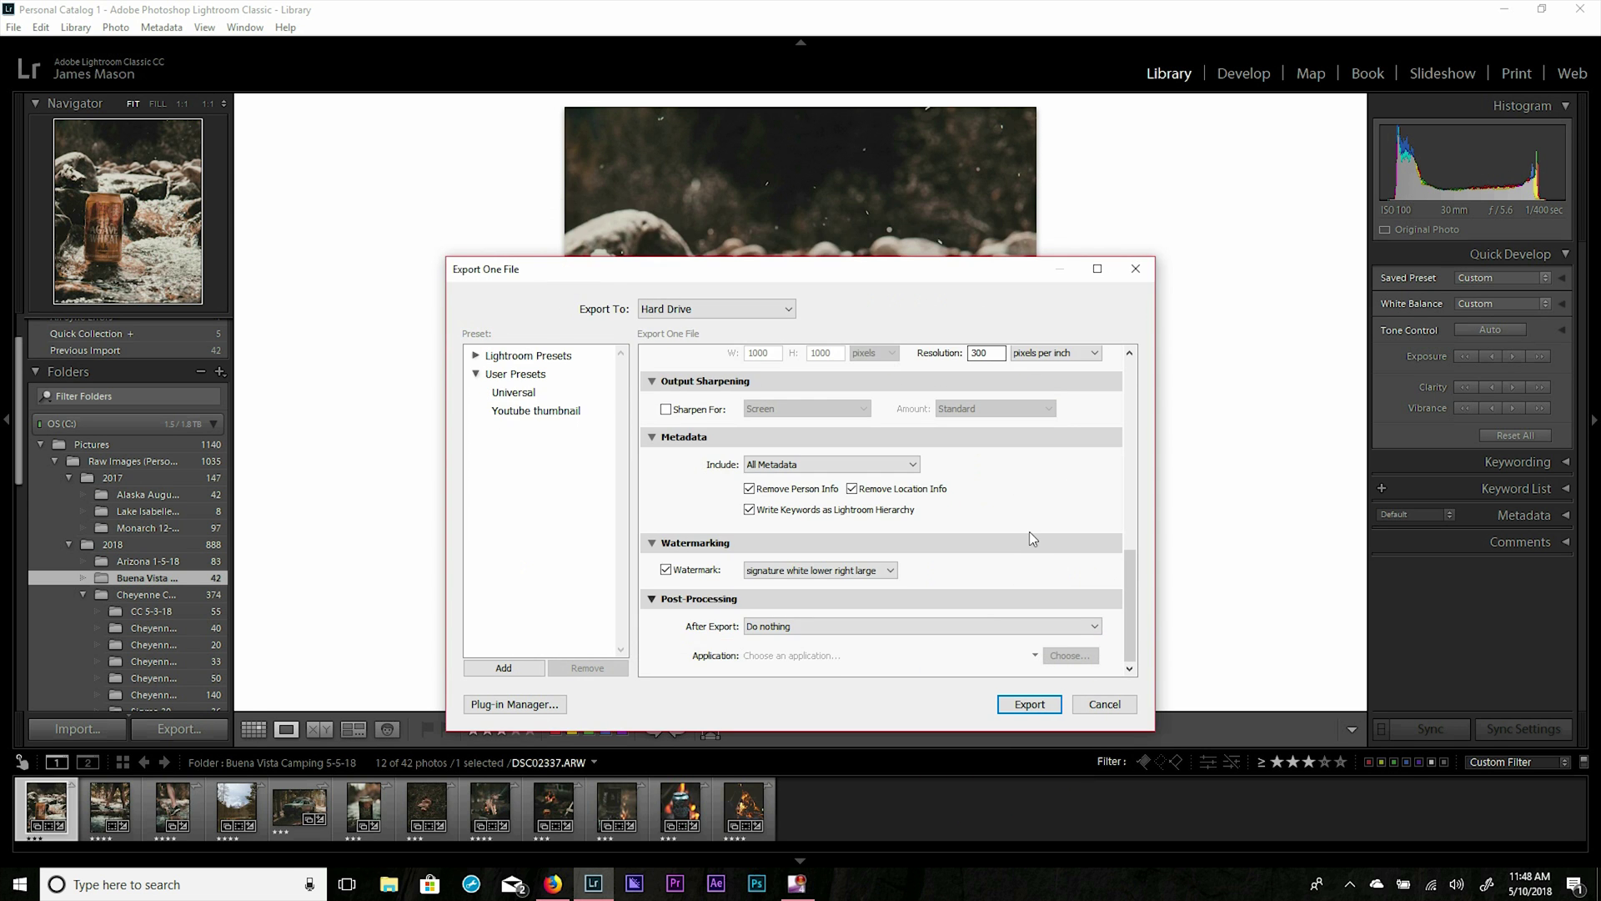
# Export the watermarked beer can photo, then build a Smart Preview for it.
pyautogui.click(1044, 705)
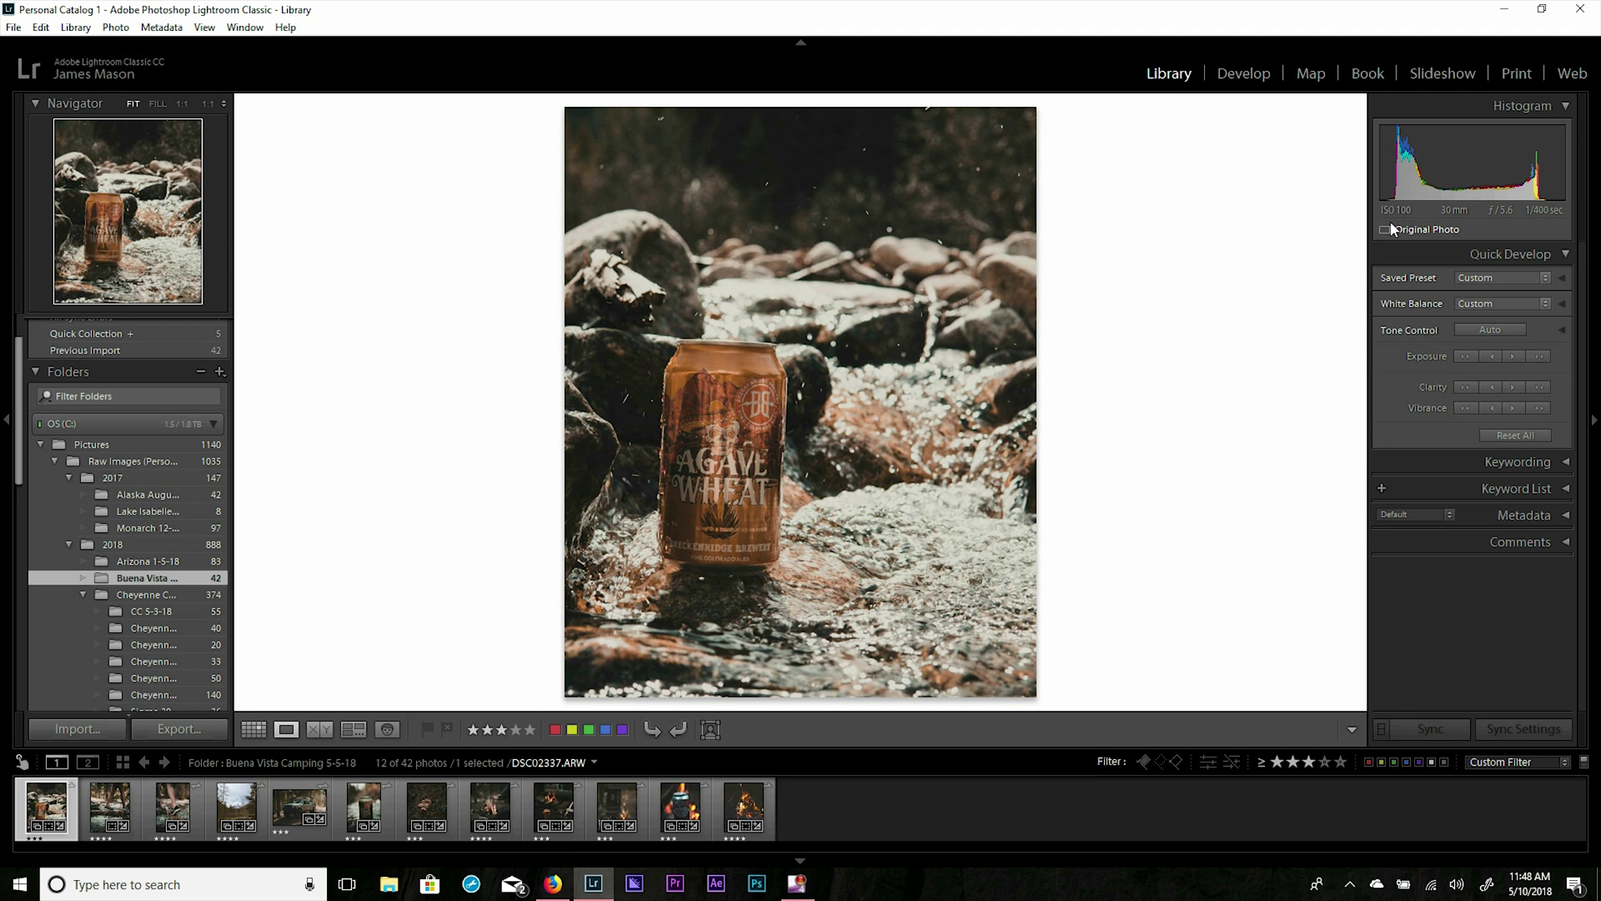
pyautogui.click(1409, 231)
pyautogui.click(905, 517)
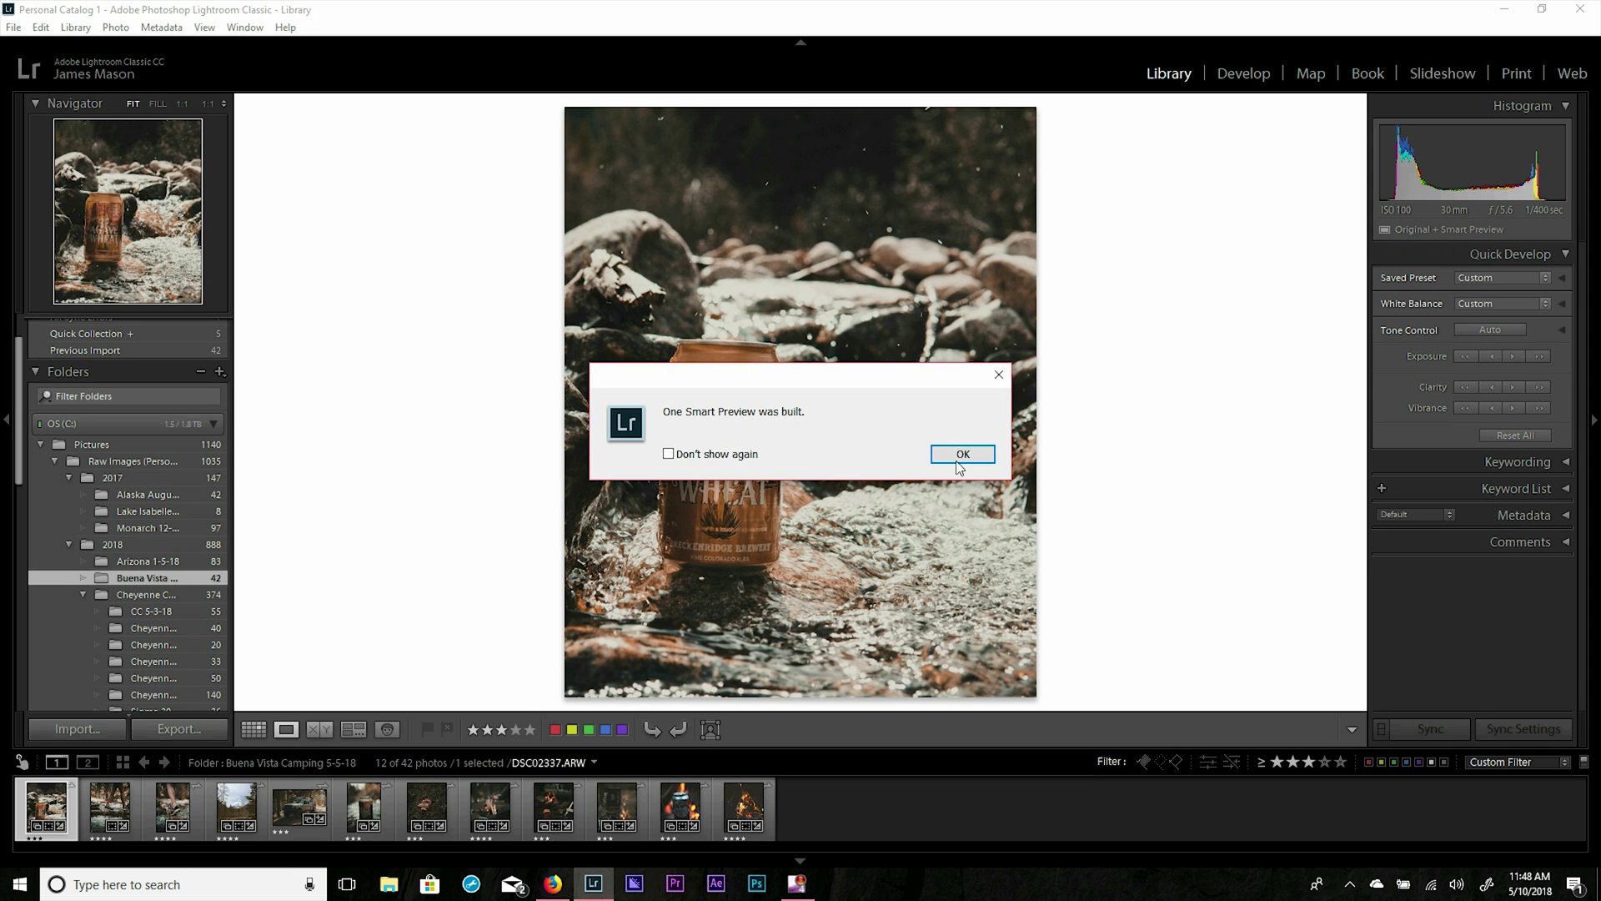
pyautogui.click(958, 457)
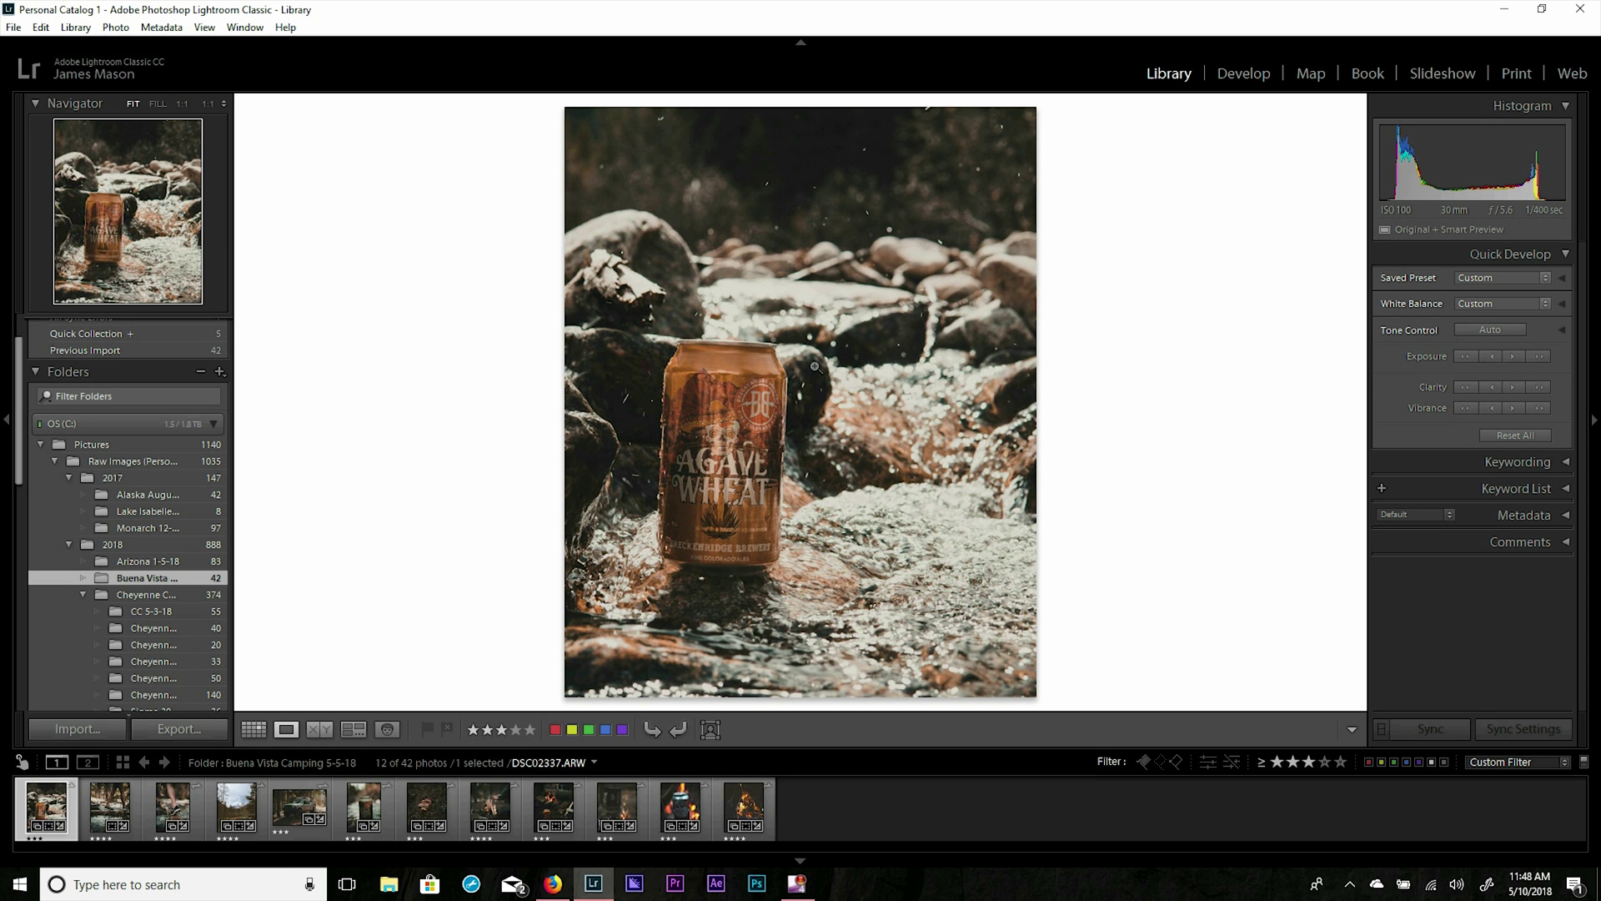
pyautogui.moveTo(1396, 237)
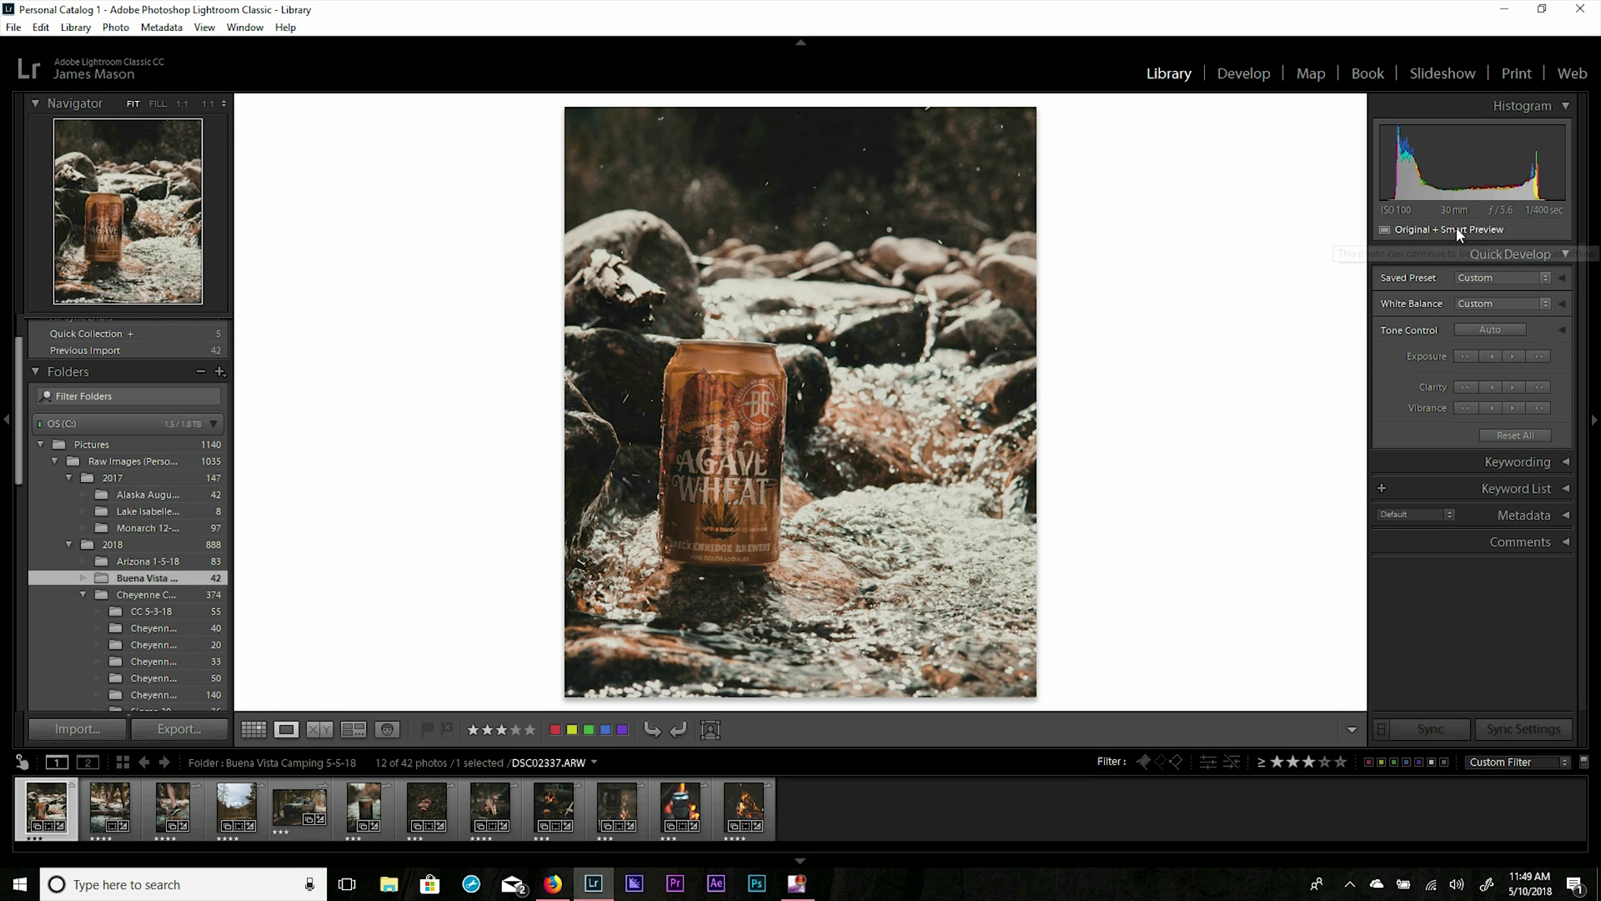
# Discard the beer can photo's Smart Preview and switch to the Develop module.
pyautogui.click(1408, 229)
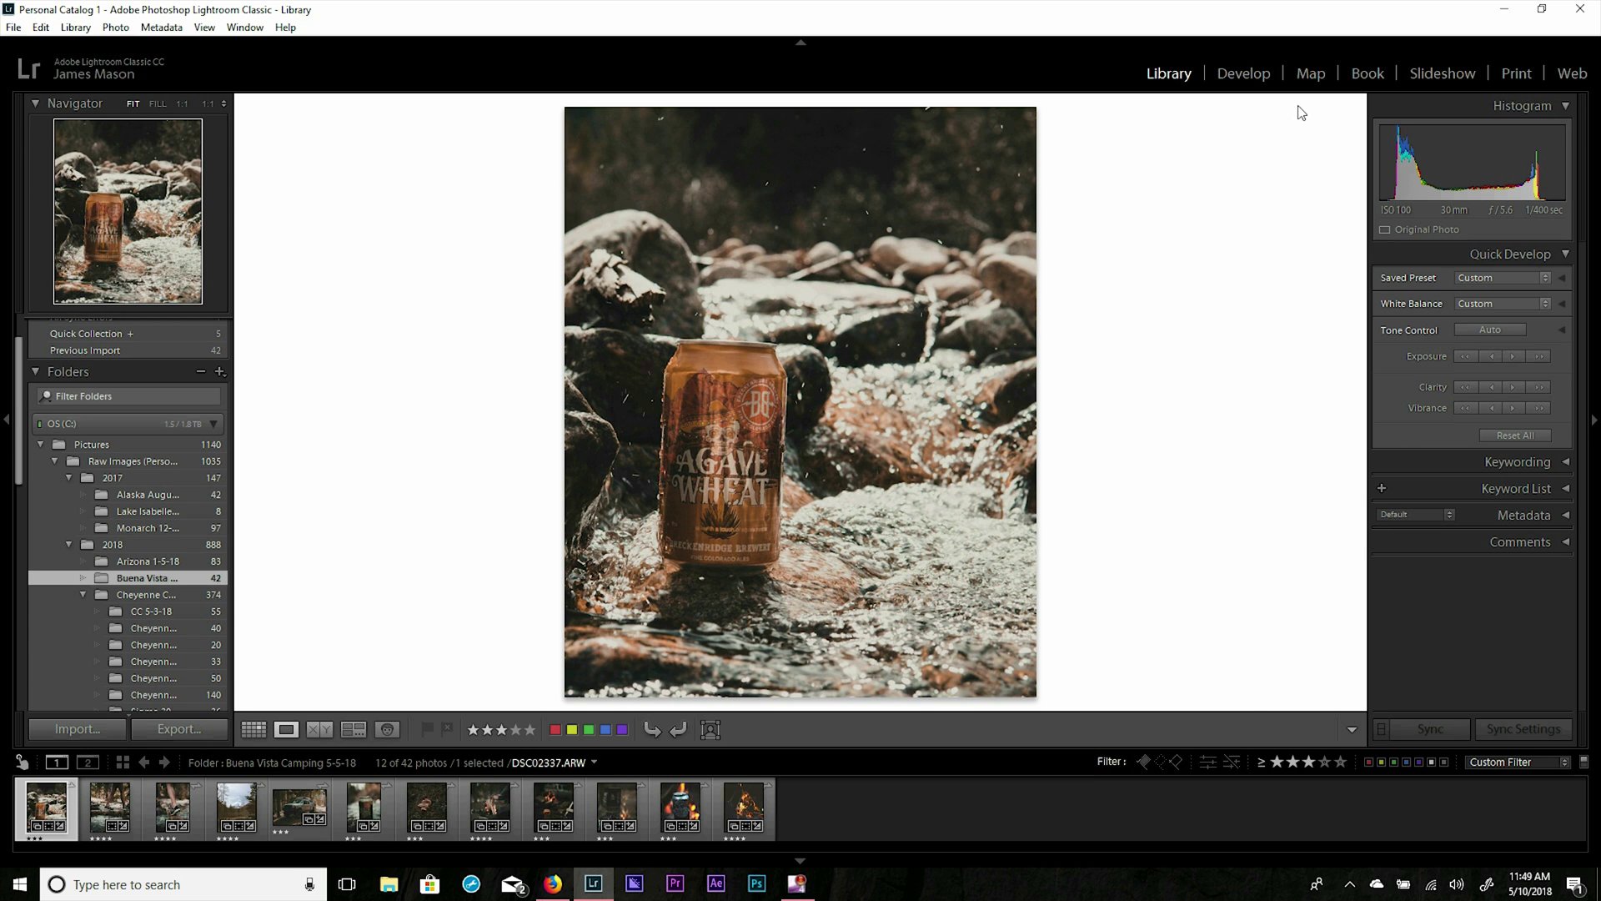
pyautogui.click(1245, 72)
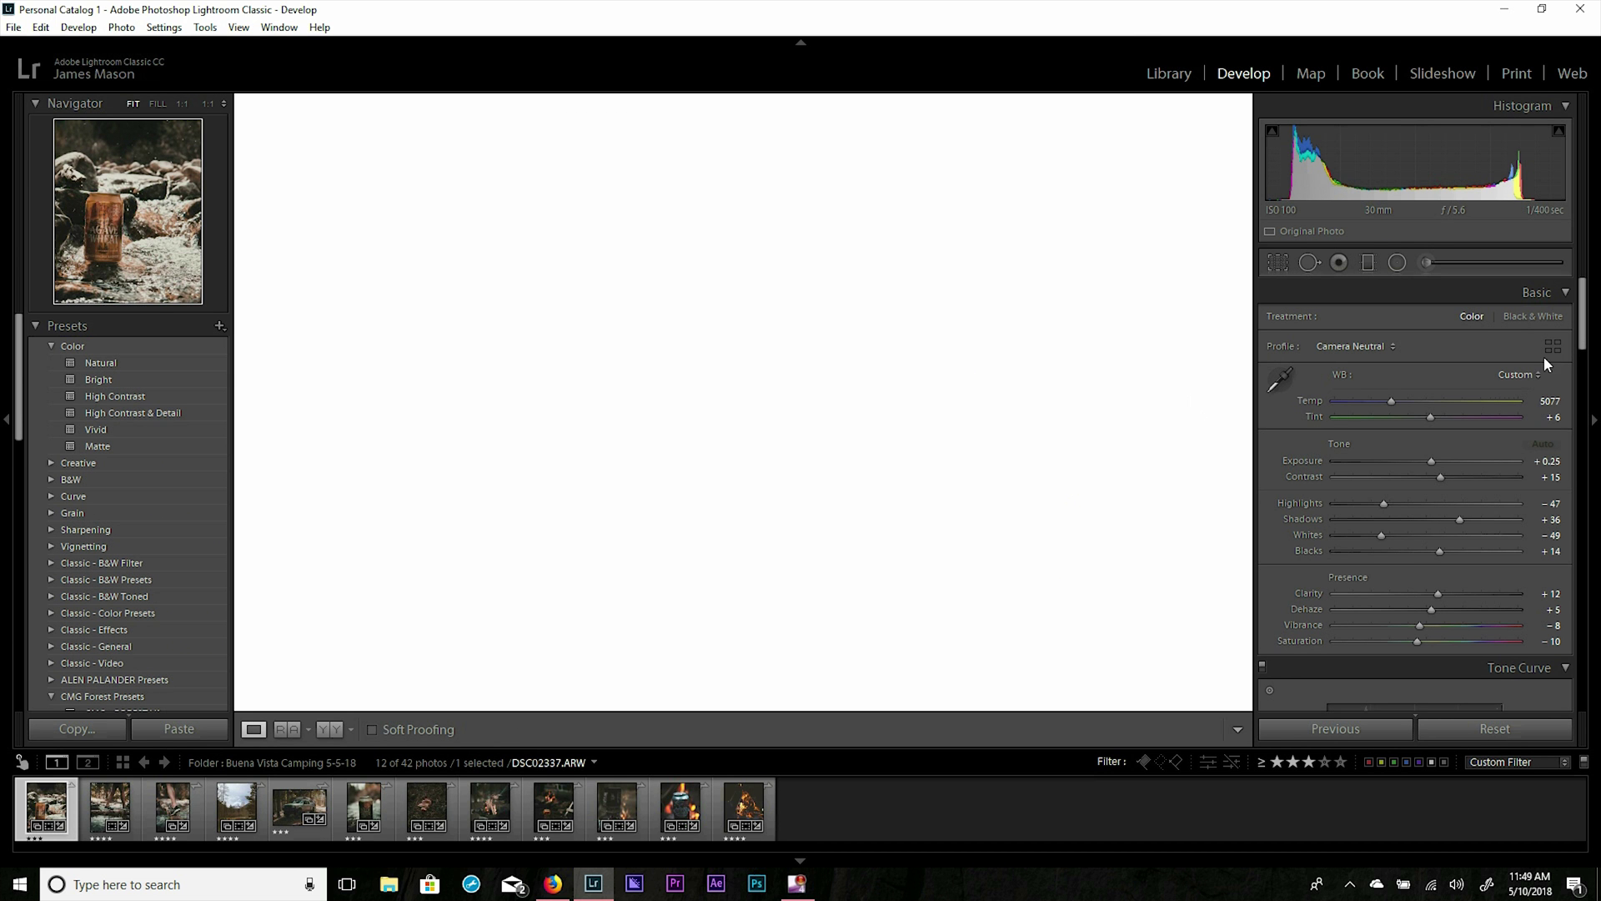
pyautogui.moveTo(1584, 329); pyautogui.dragTo(1590, 646)
pyautogui.scroll(15, 1590, 646)
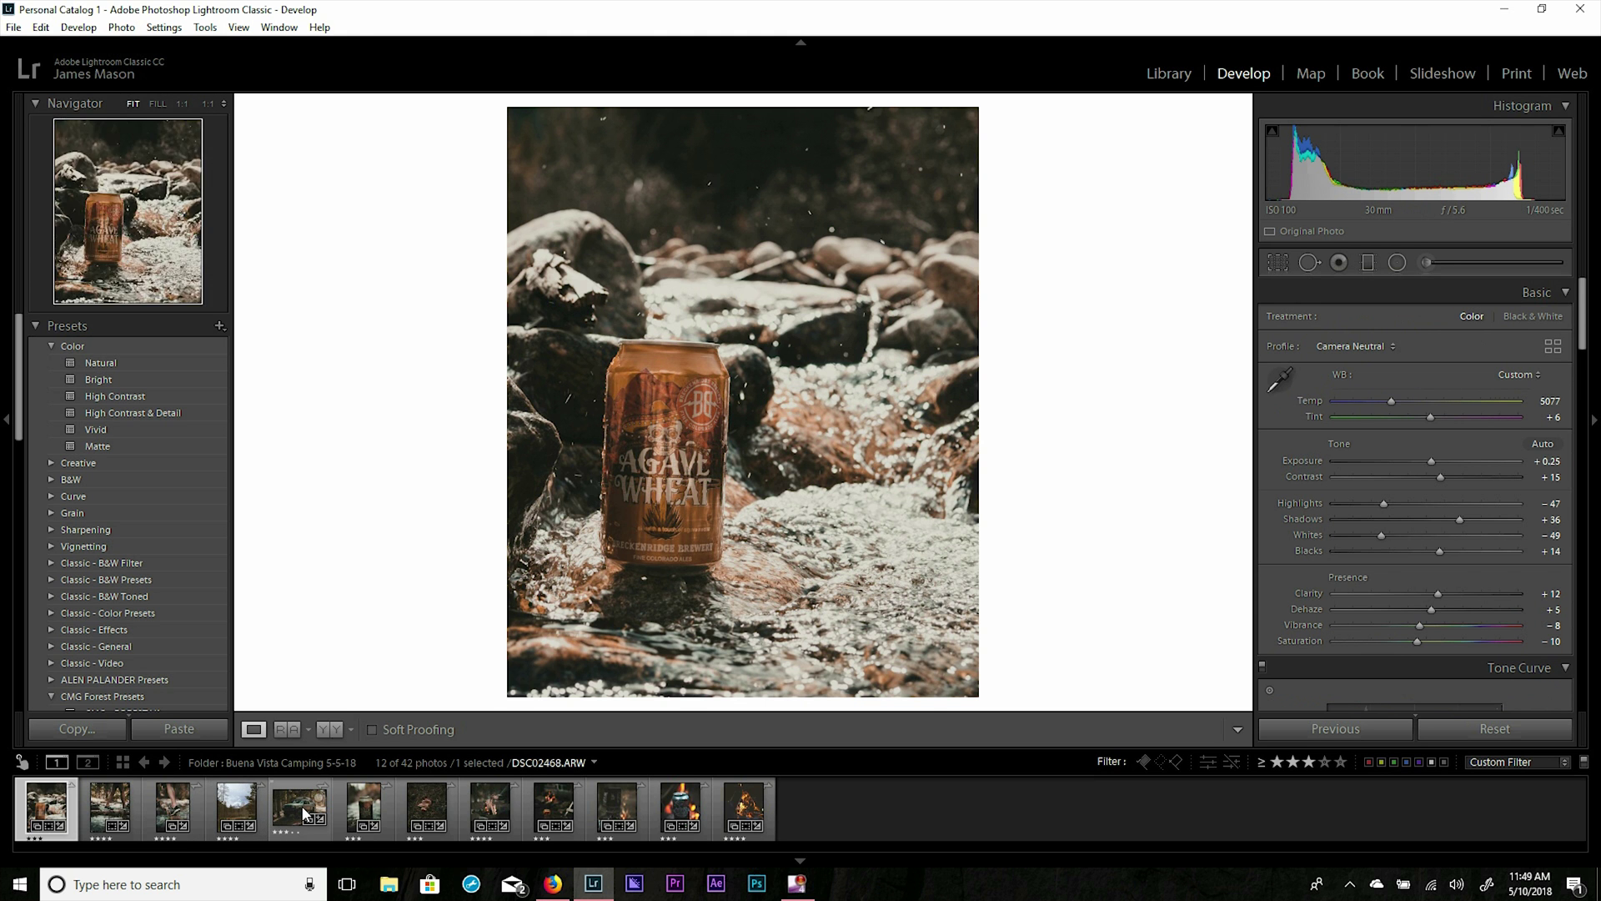
# Open the shoe-and-leg photo and zoom in to inspect the mosquito on the ankle.
pyautogui.click(172, 805)
pyautogui.click(754, 427)
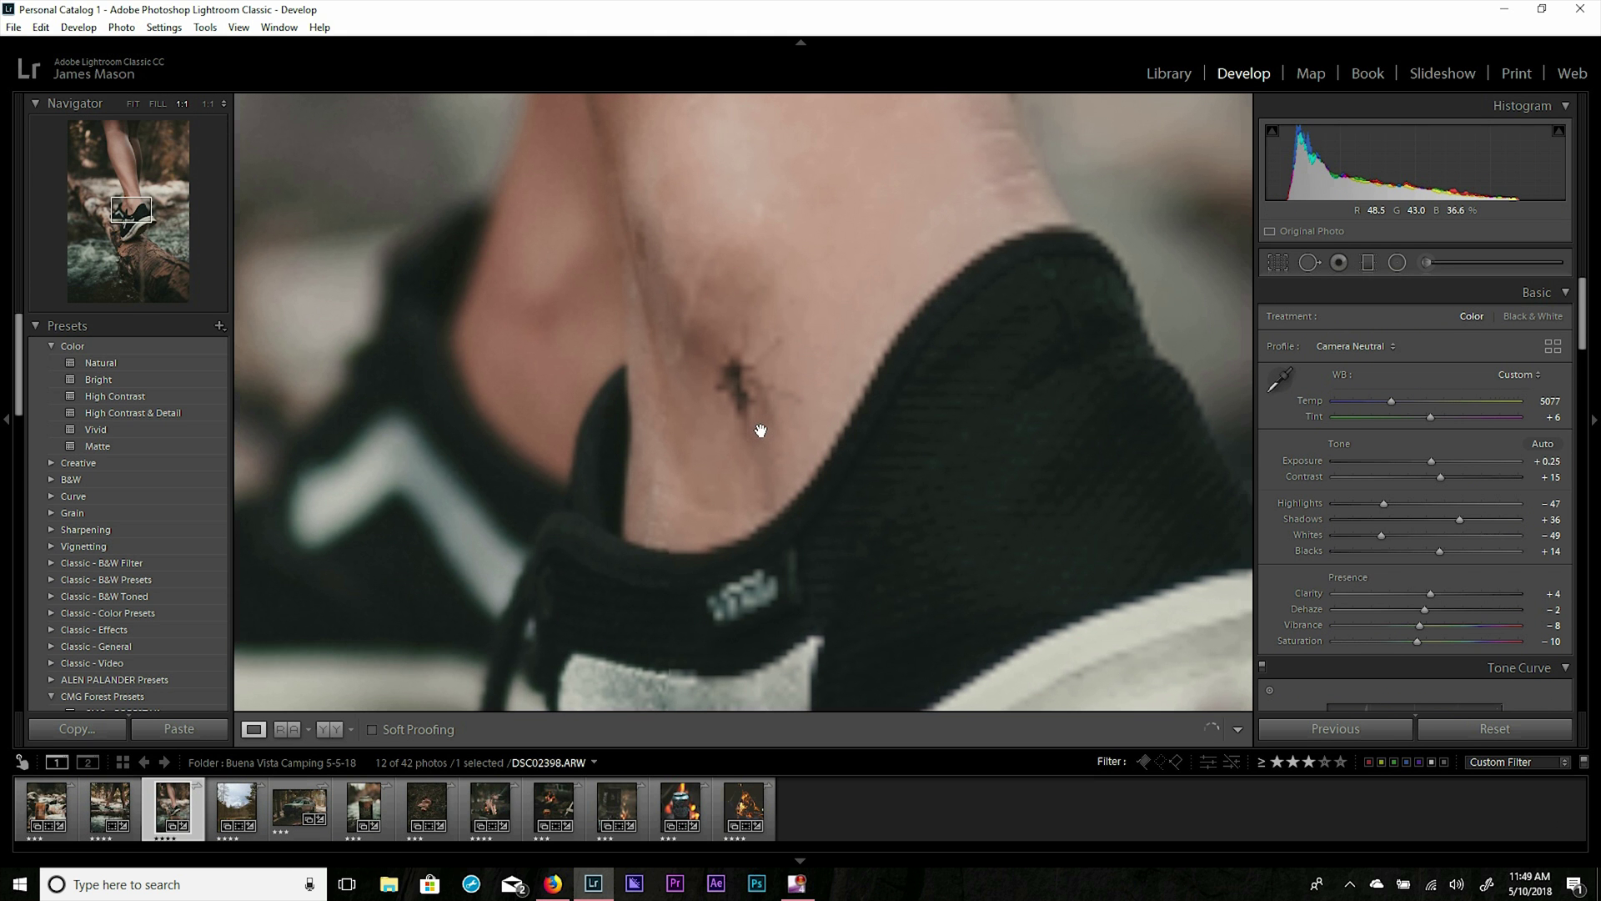
pyautogui.moveTo(780, 321); pyautogui.dragTo(822, 295)
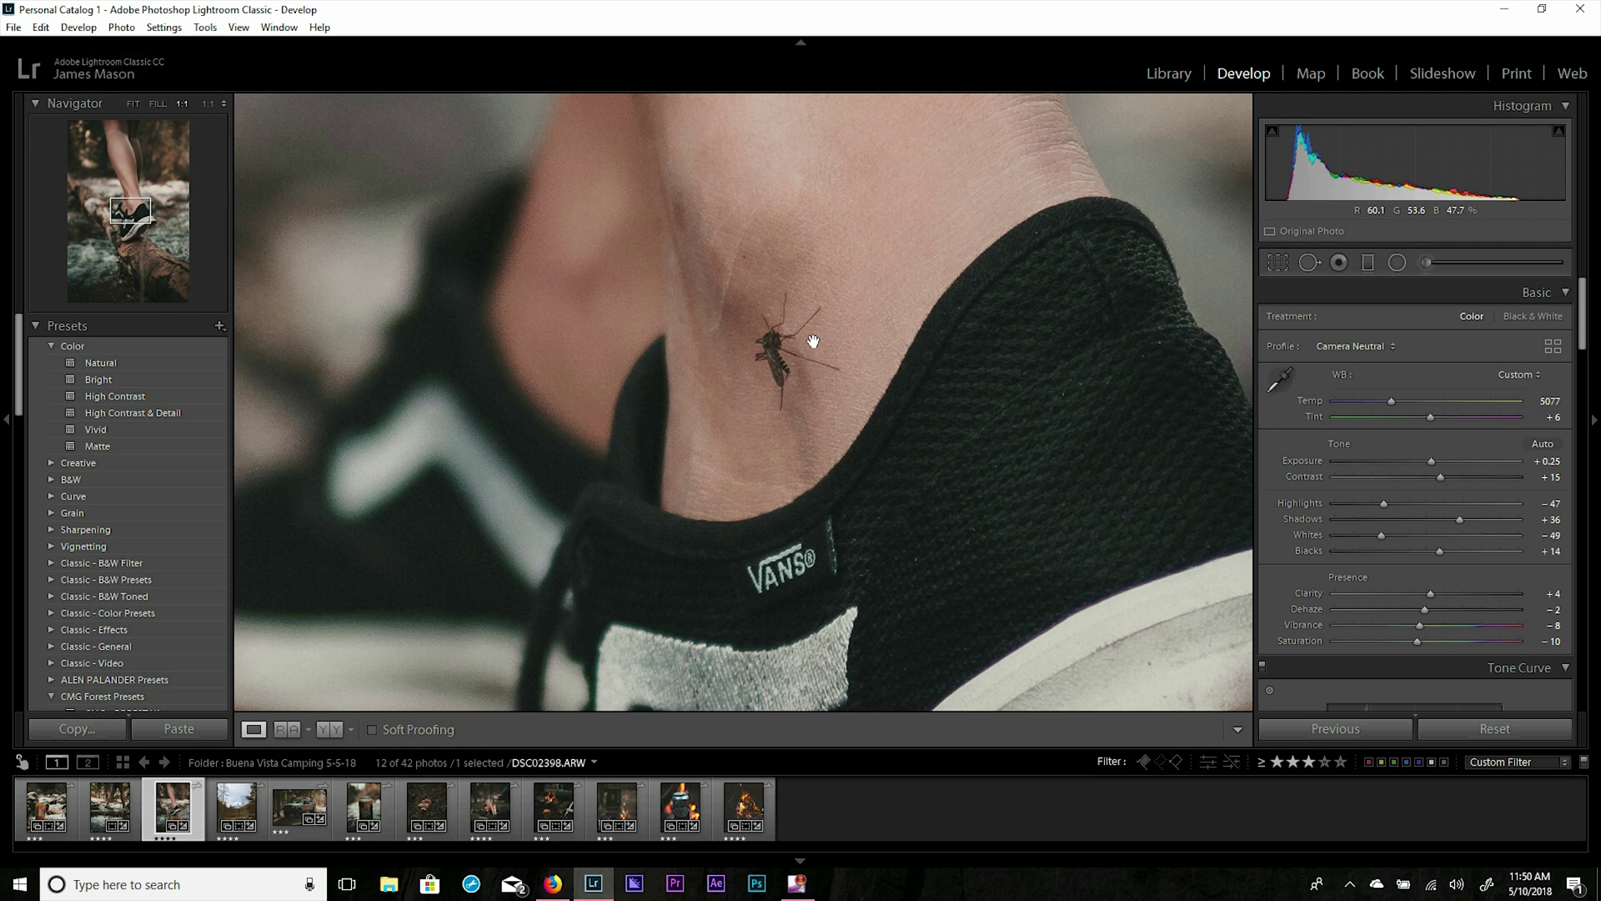
pyautogui.click(781, 343)
# Open DSC02398.ARW, the shoe photo, in Adobe Photoshop CC 2018 via Edit In.
pyautogui.rightClick(759, 352)
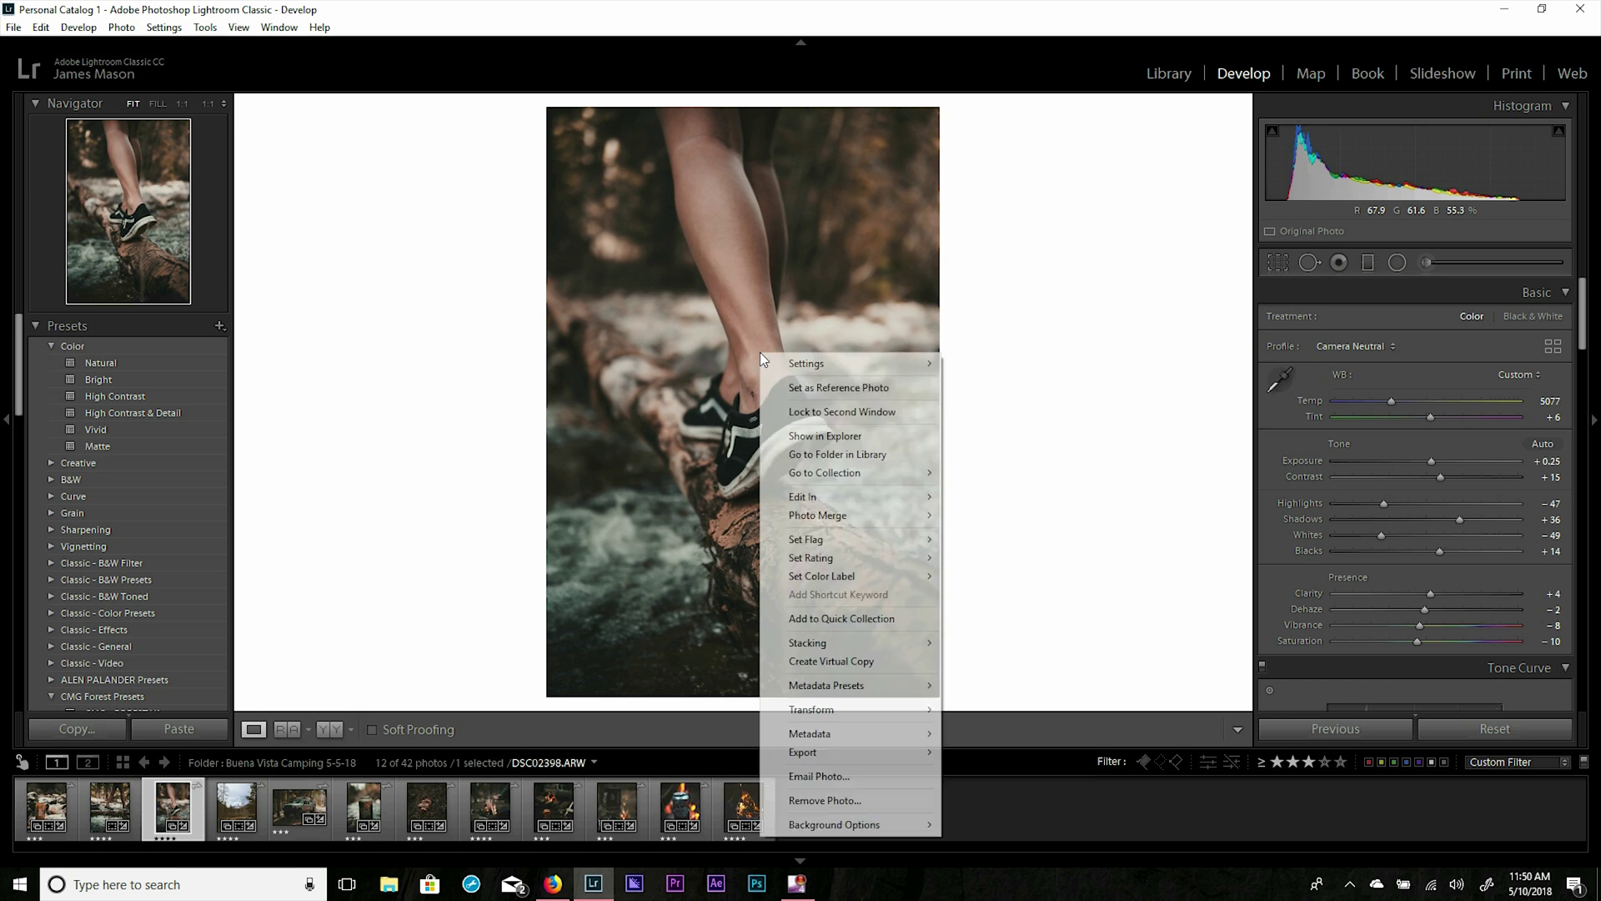
pyautogui.moveTo(829, 497)
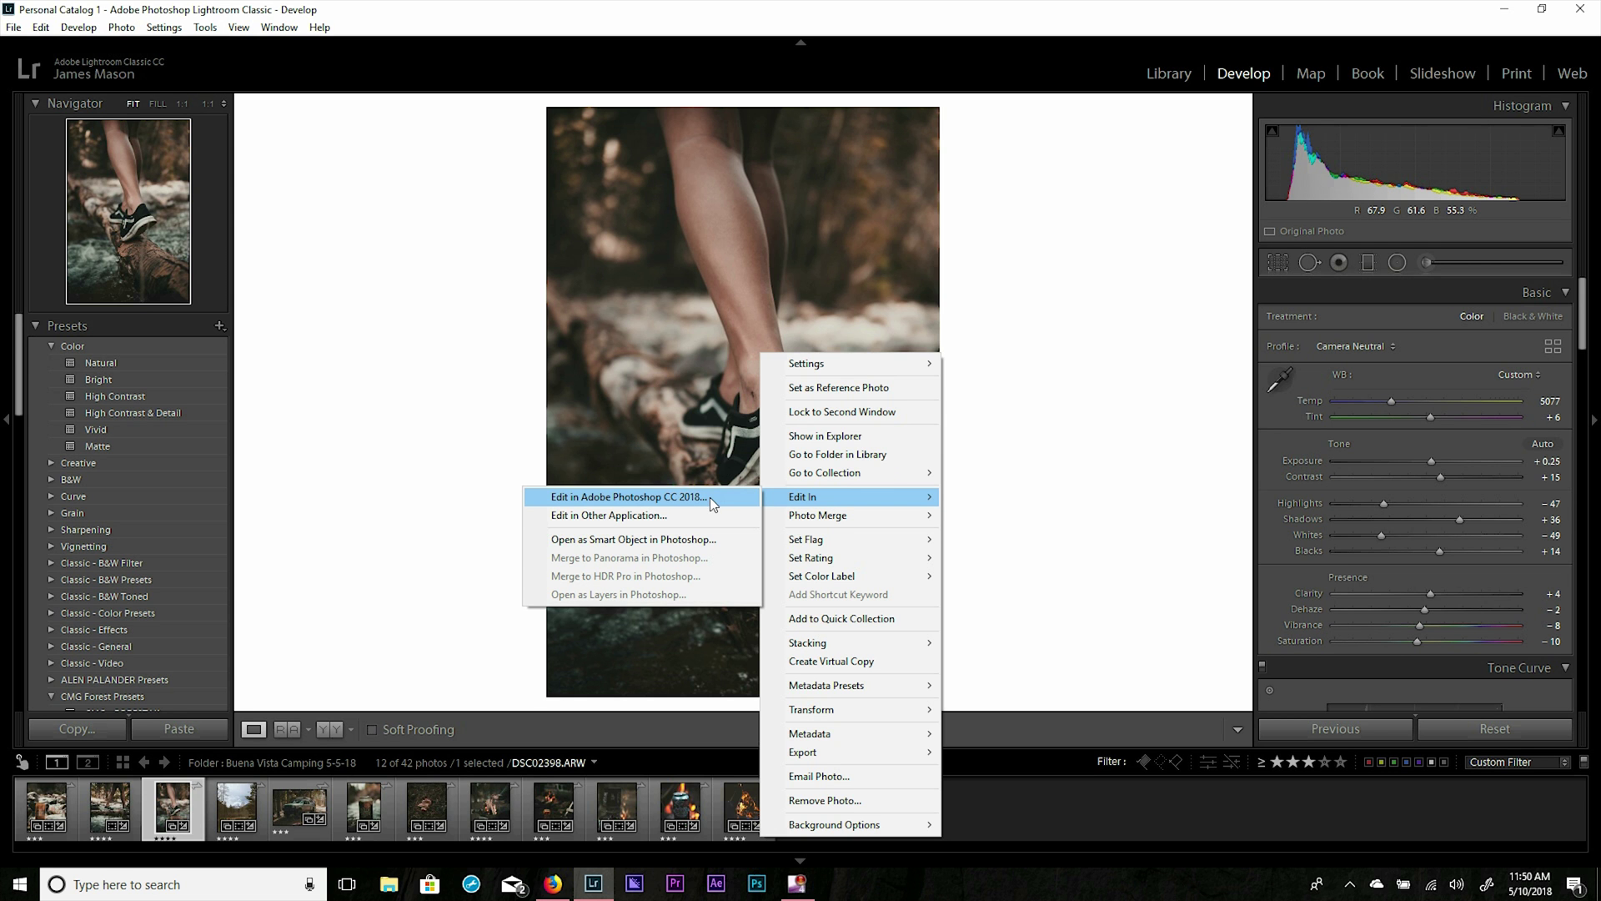
pyautogui.click(675, 498)
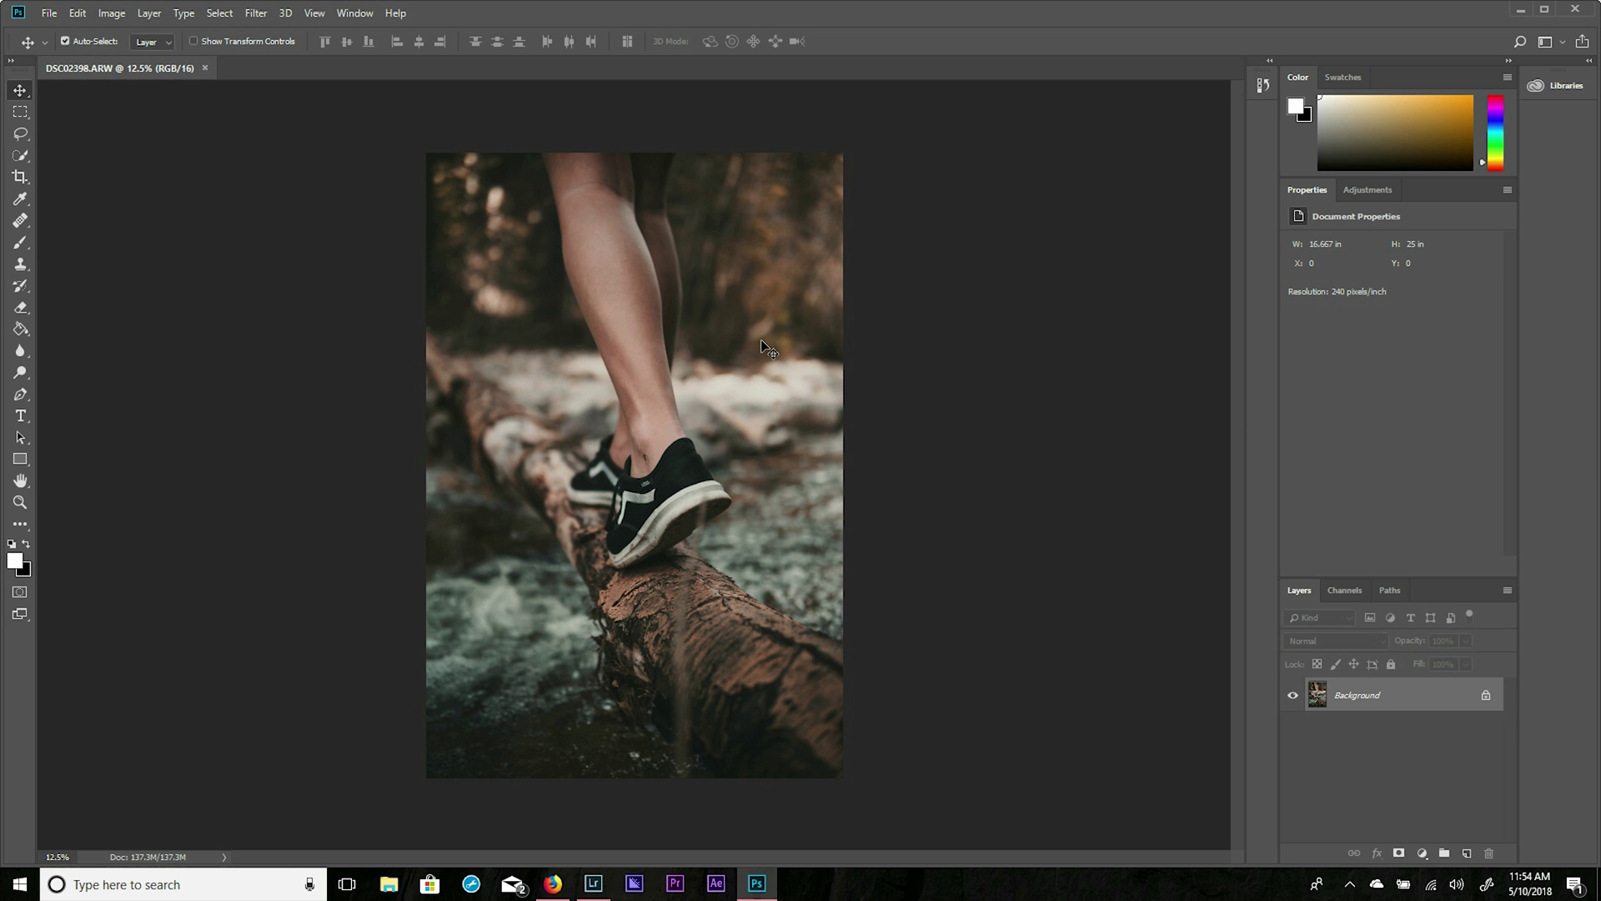
# Close the Photoshop document, saving changes, and return to Lightroom Classic.
pyautogui.hotkey('ctrl', 'w')
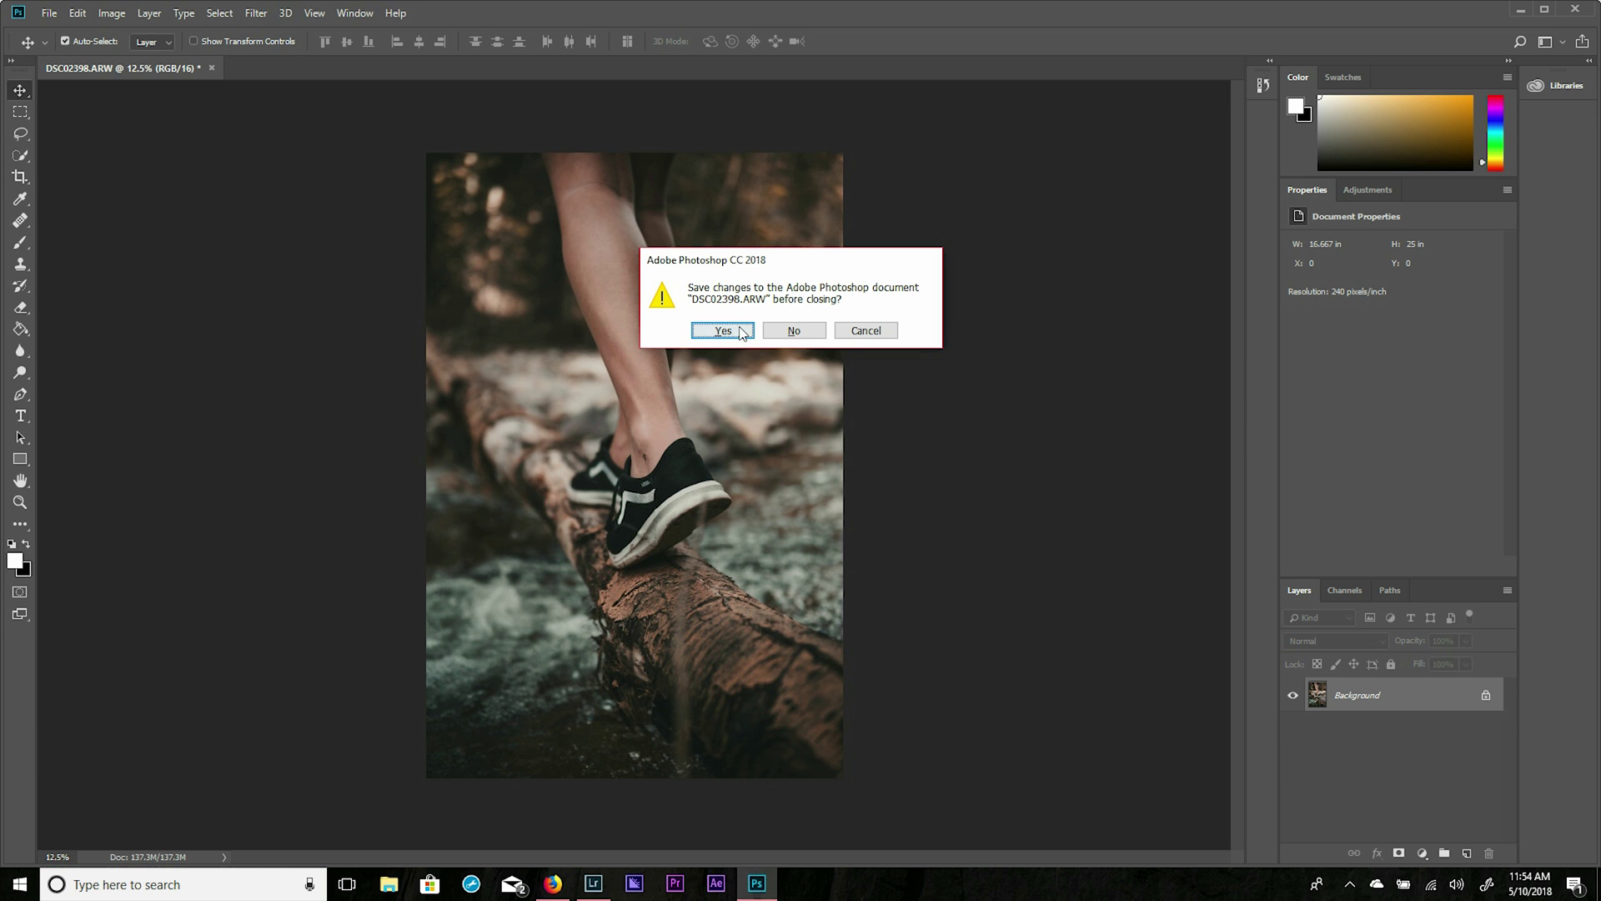
pyautogui.click(722, 331)
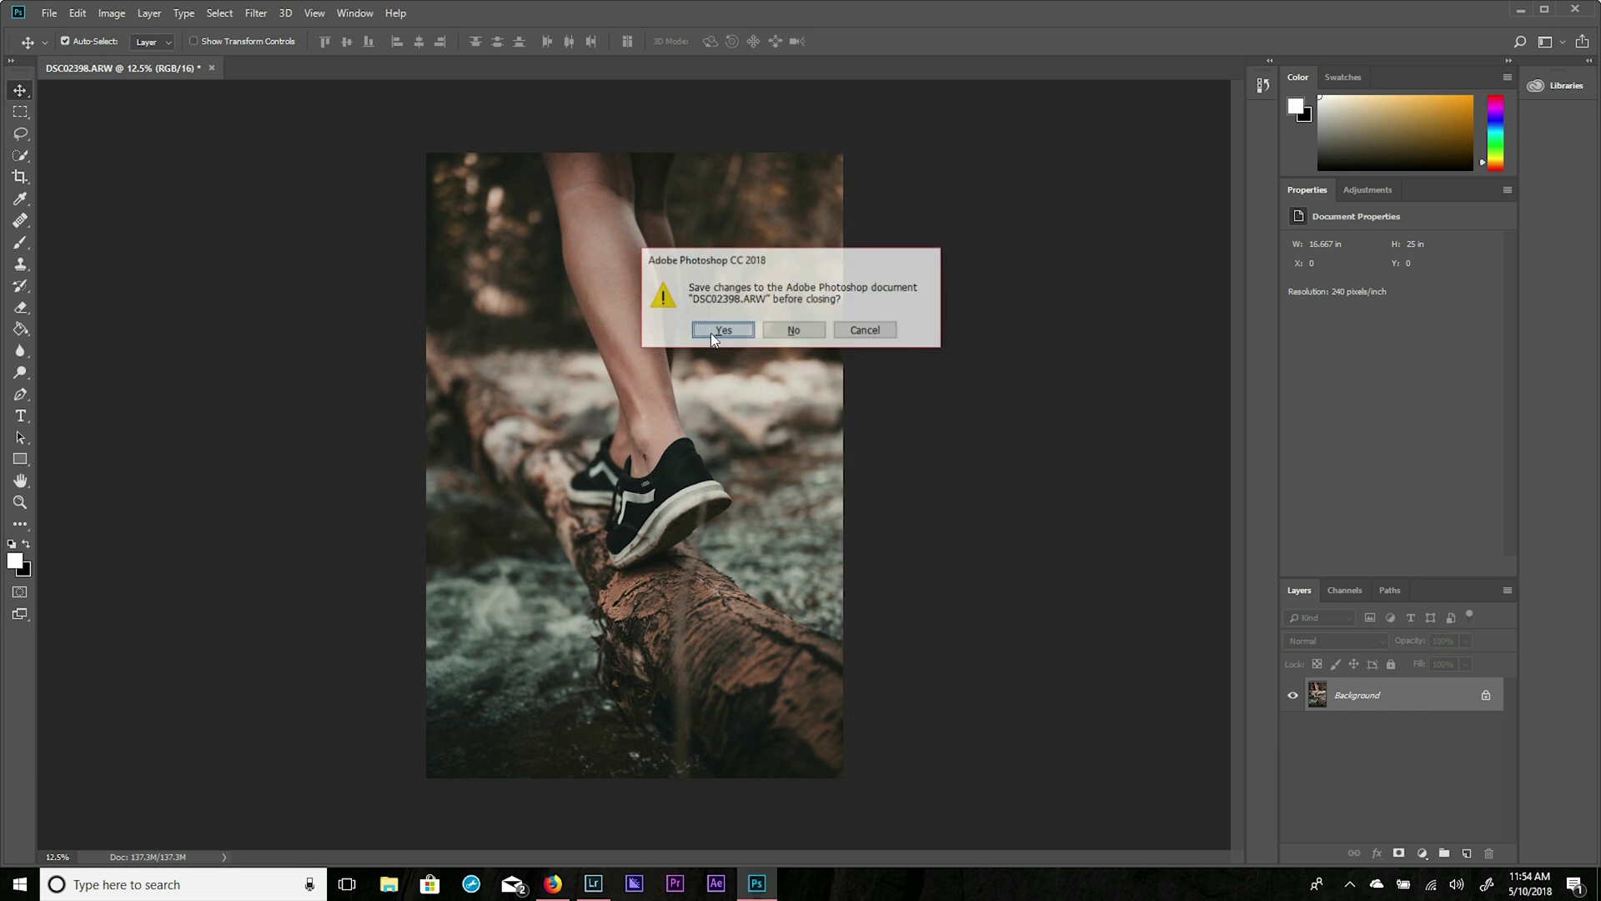
pyautogui.click(593, 883)
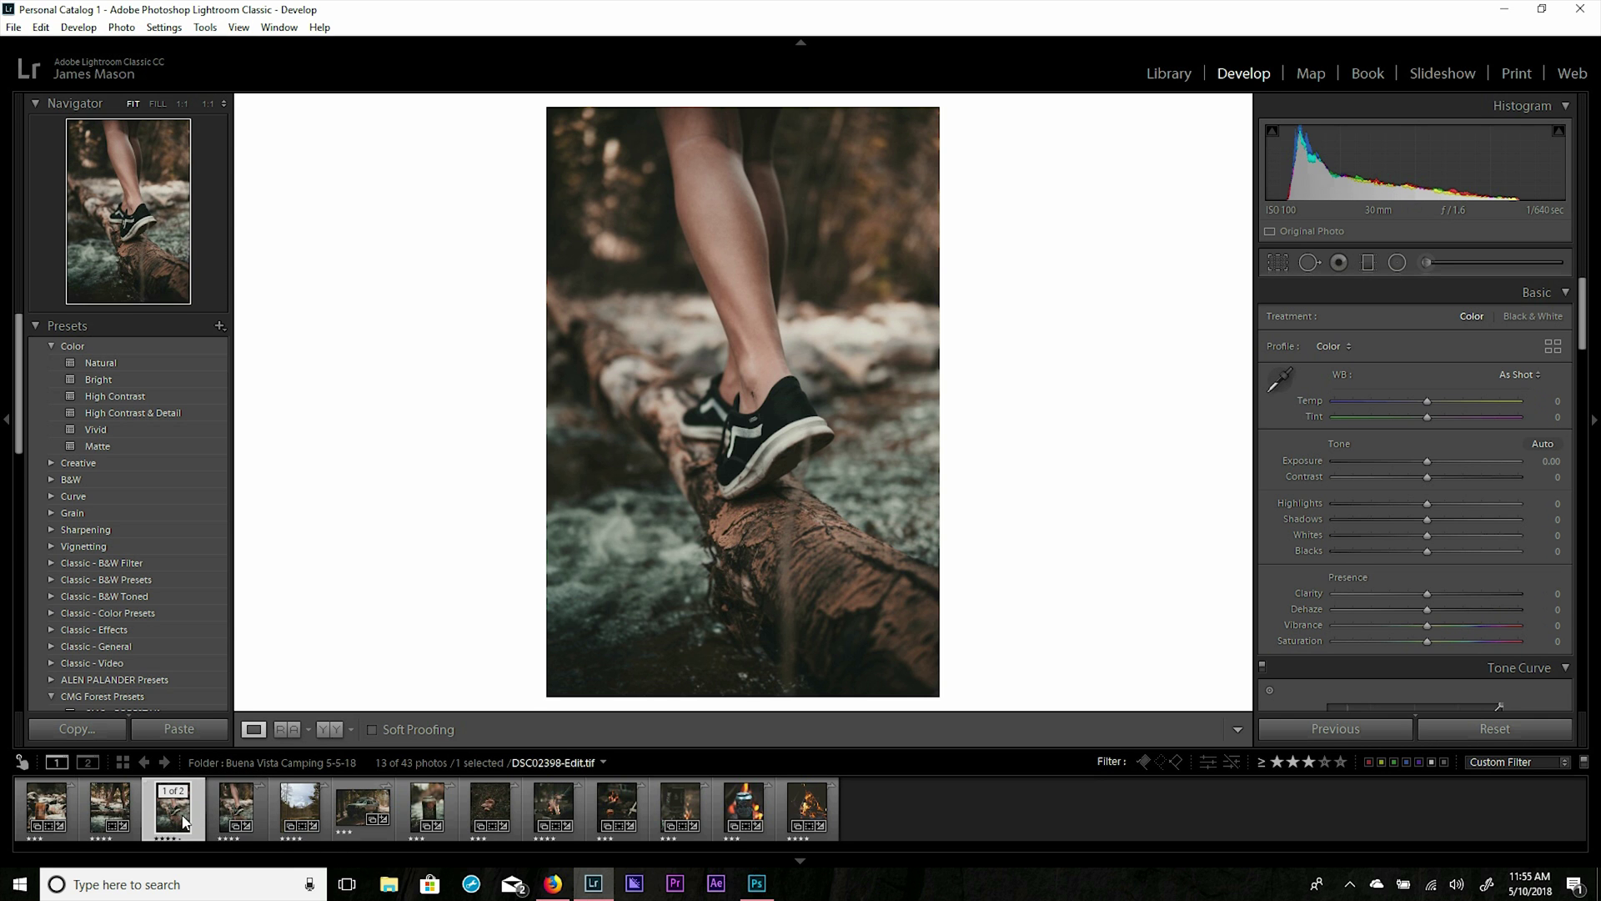
# Delete the DSC02398-Edit.tif copy from disk, then browse folders in the Library module.
pyautogui.hotkey('ctrl', 'alt', 'shift', 'BackSpace')
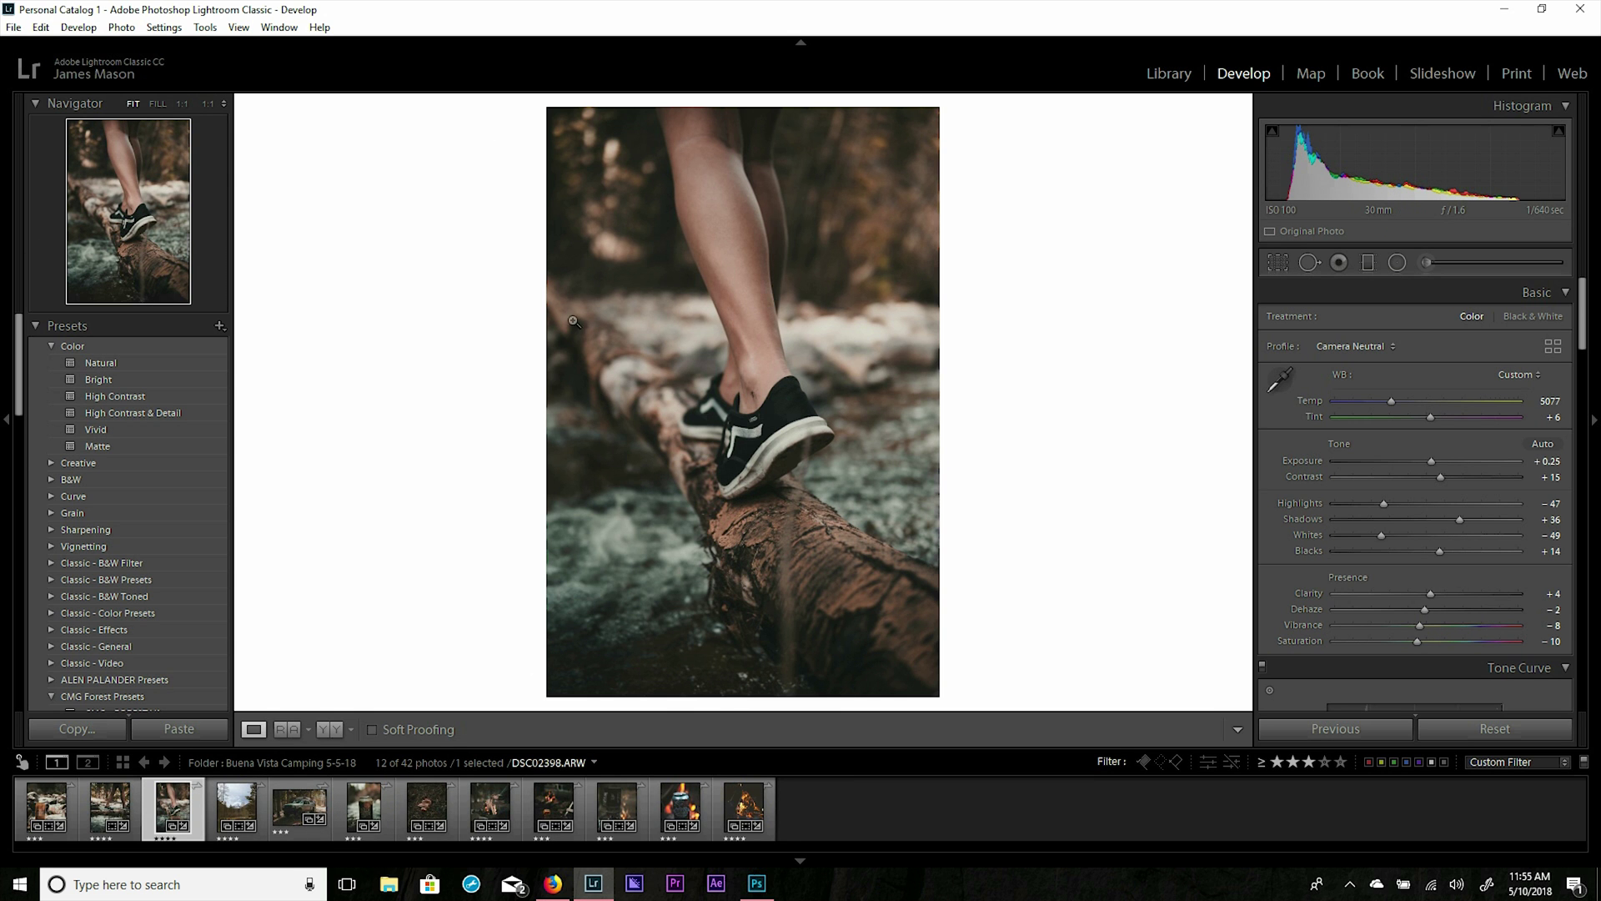
pyautogui.click(1171, 75)
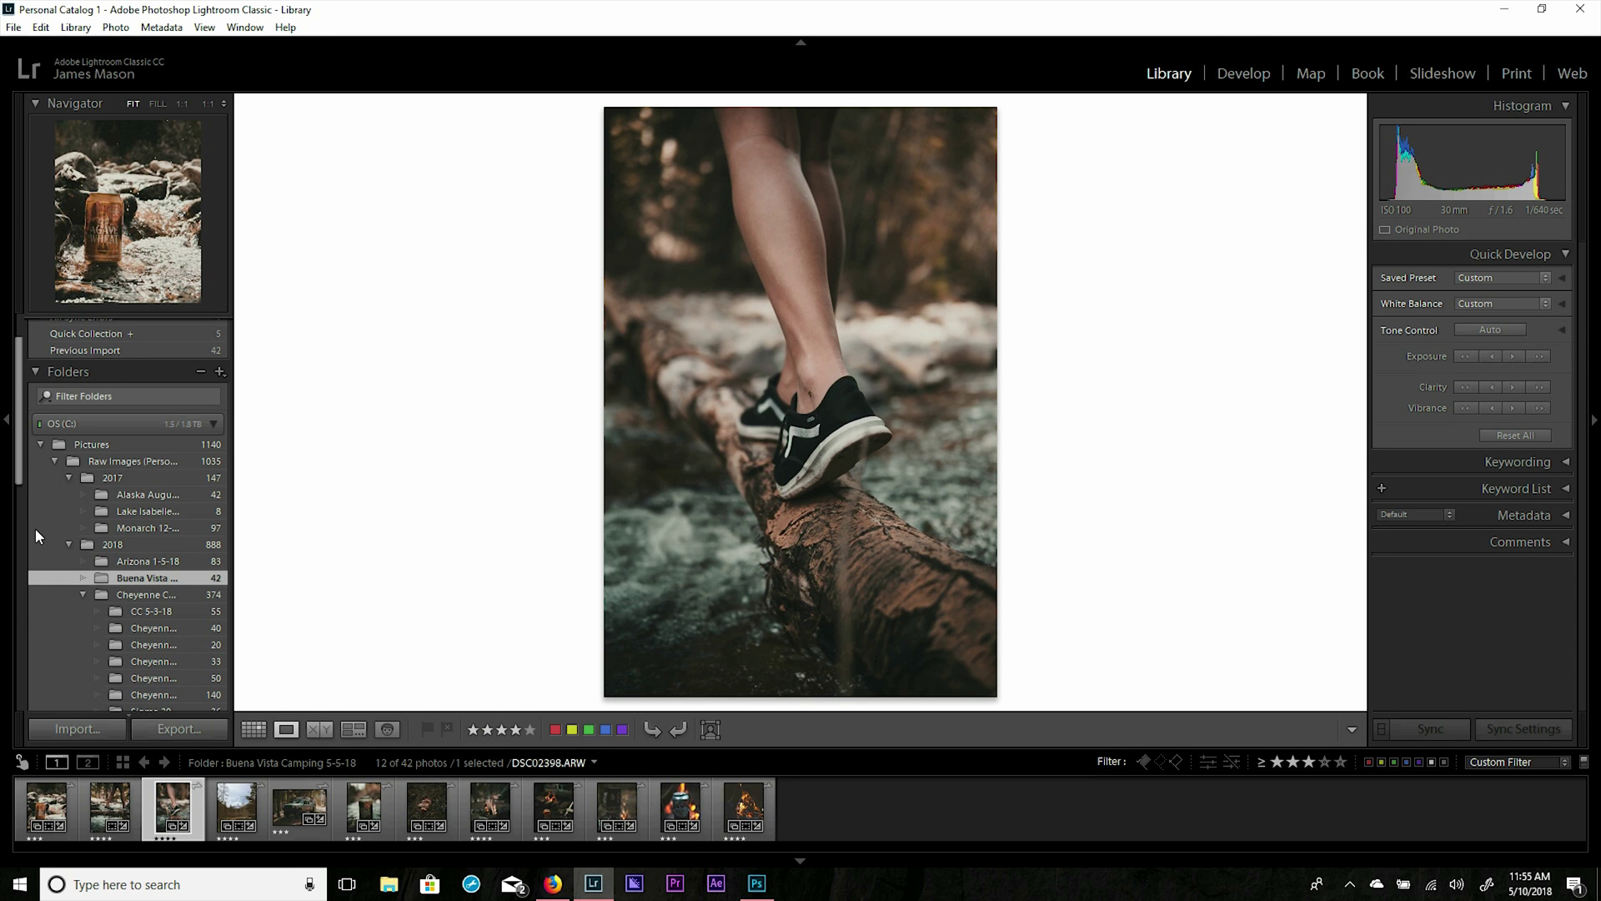
pyautogui.scroll(-2, 35, 528)
pyautogui.scroll(-6, 35, 528)
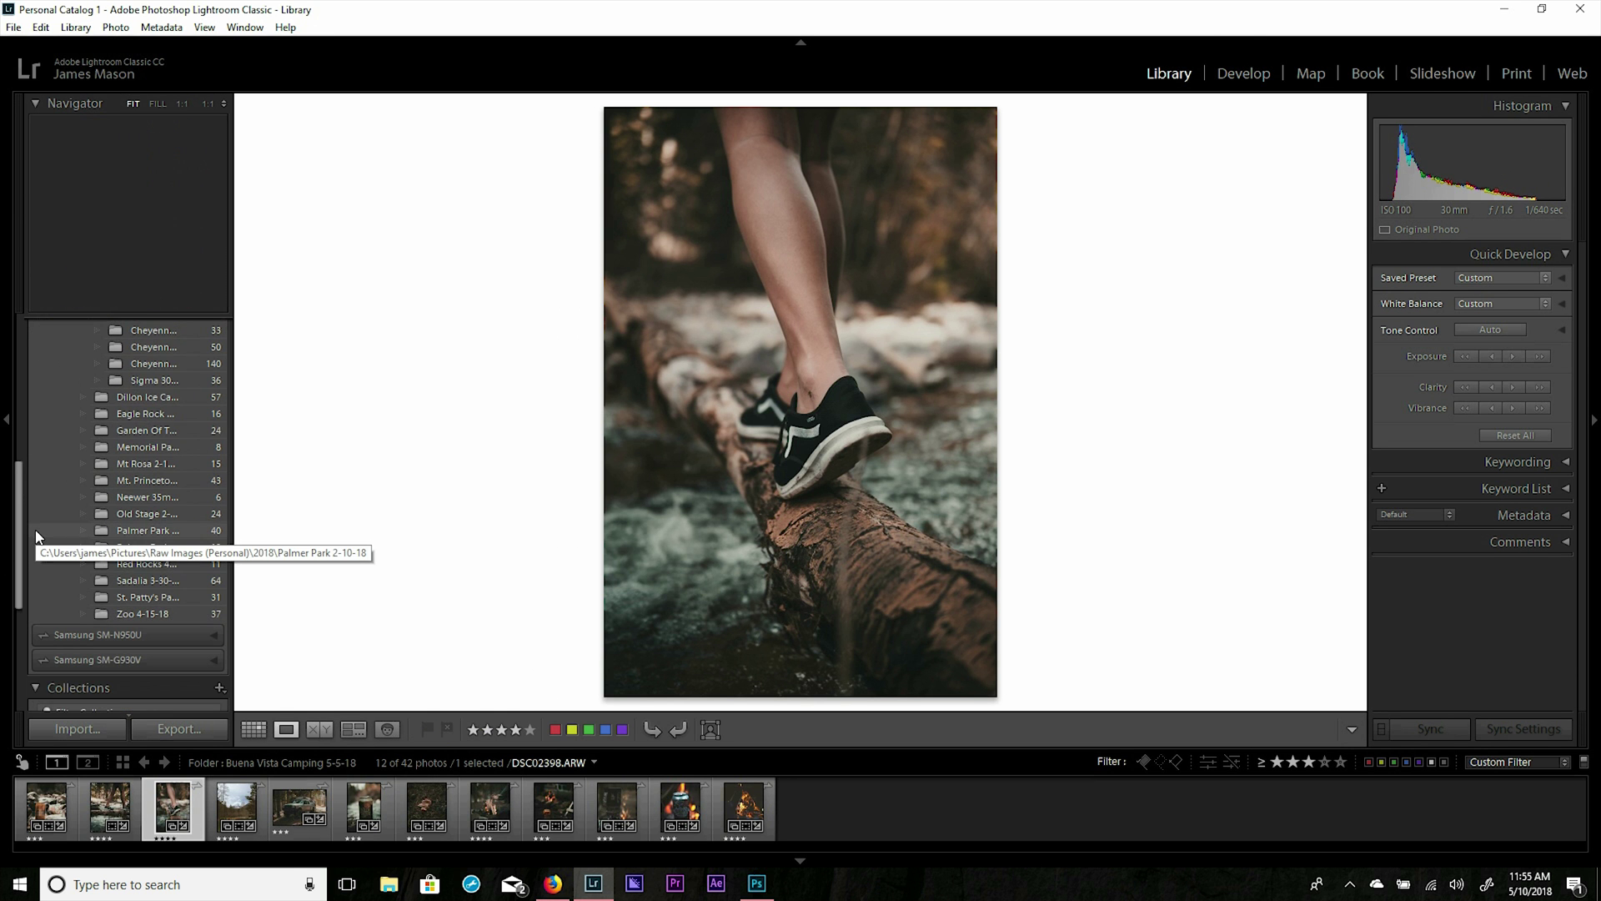
pyautogui.scroll(2, 35, 528)
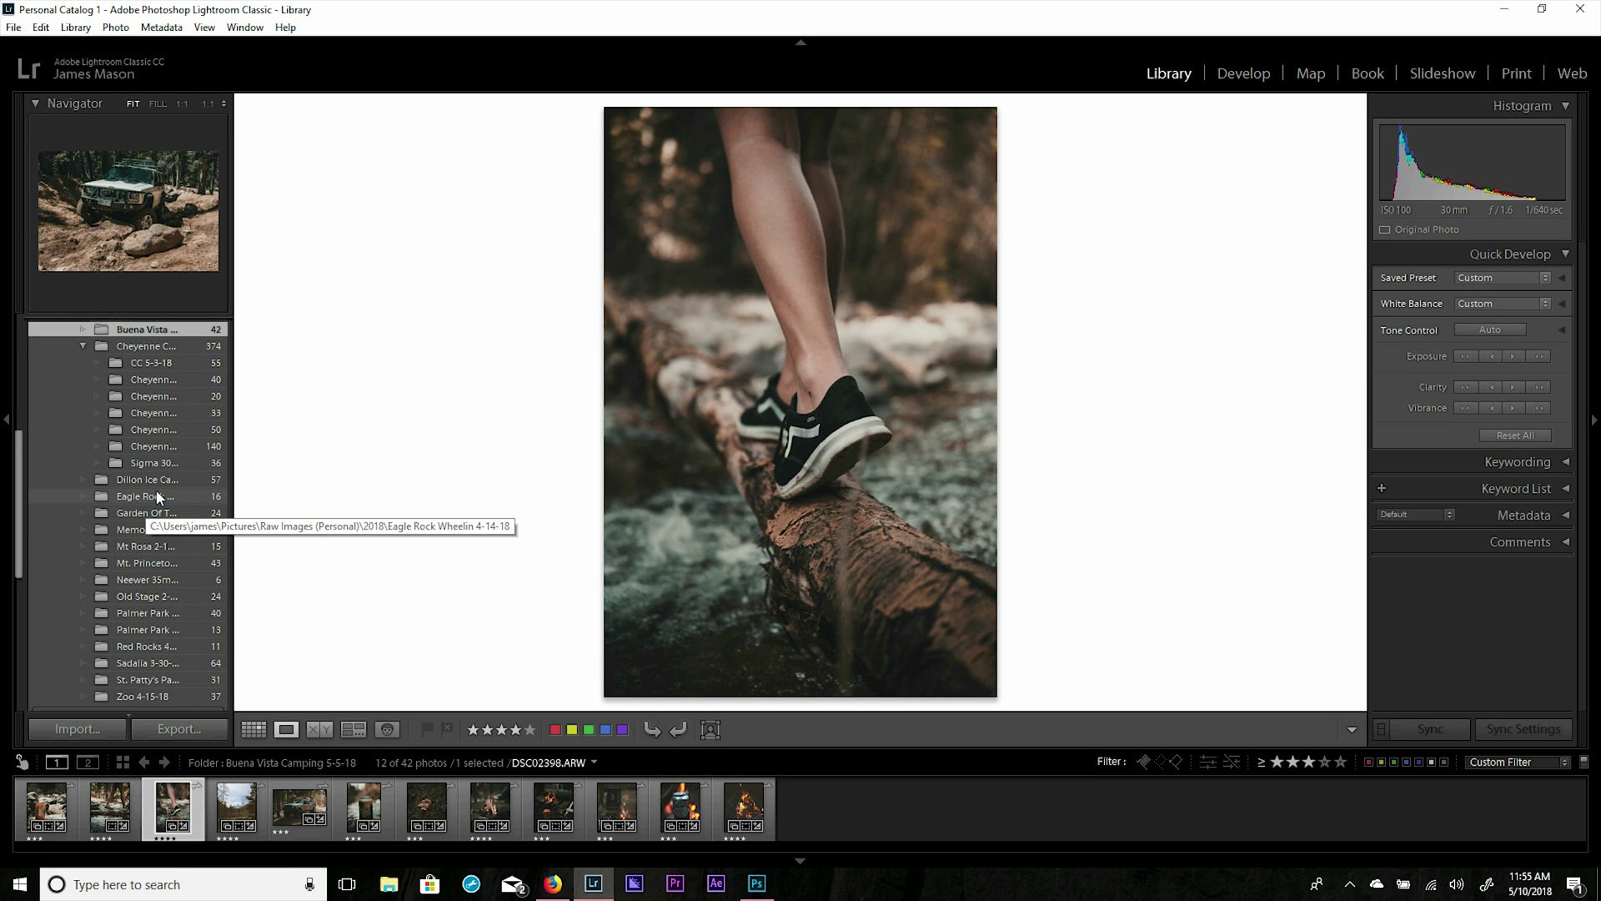
pyautogui.scroll(6, 157, 497)
pyautogui.scroll(-6, 157, 499)
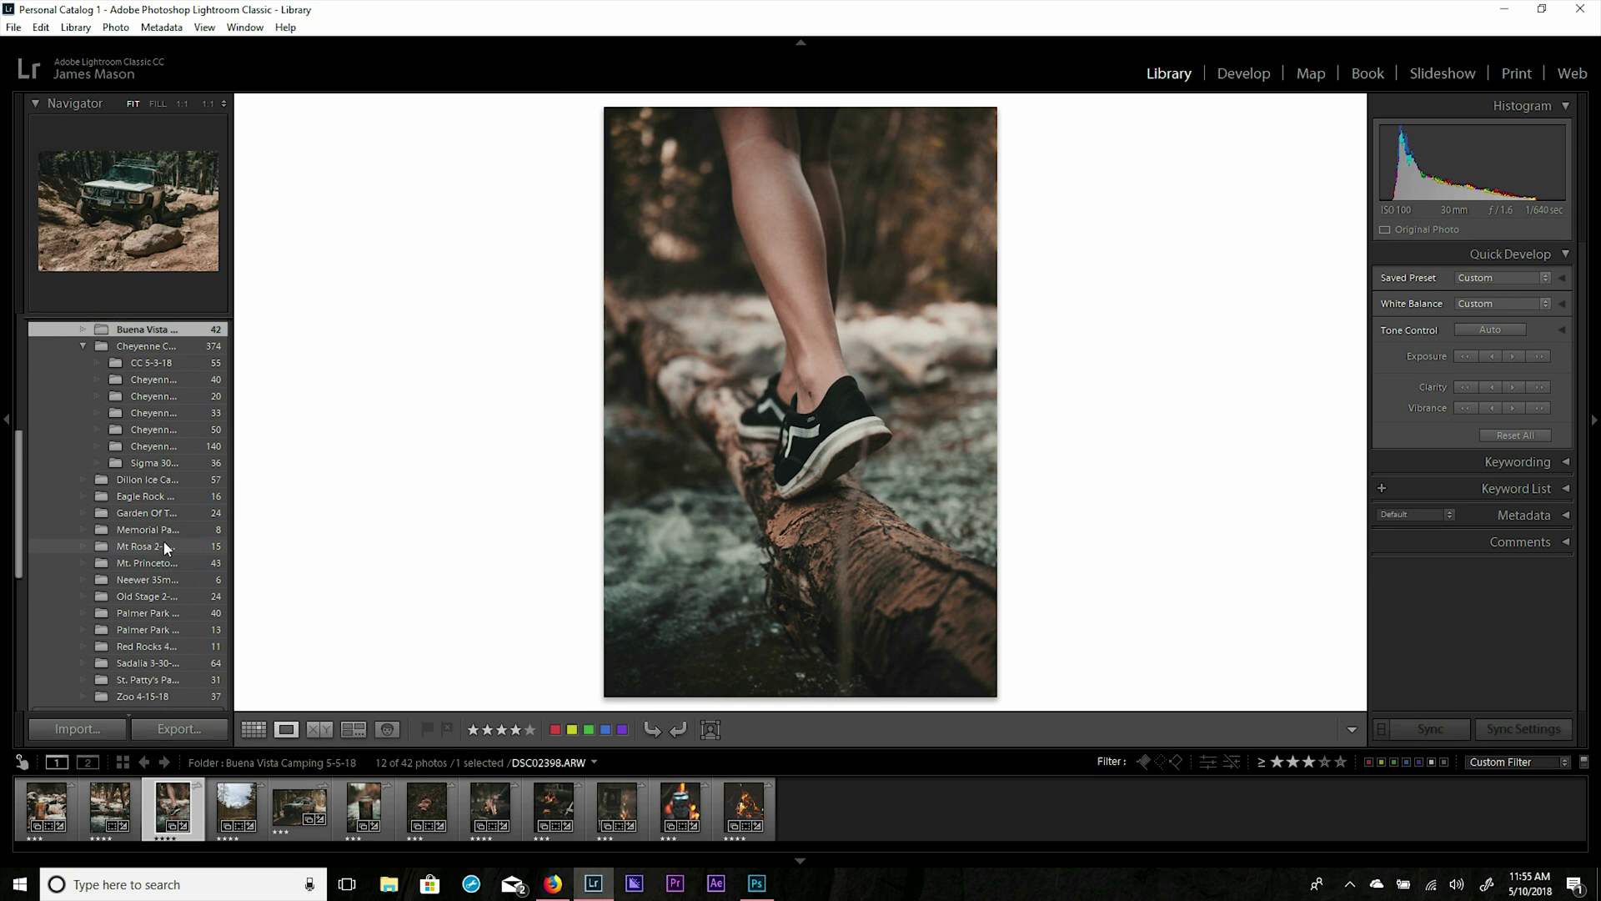
# Open the Mt. Princeton 4-7-18 folder, filter to 3 stars and up, and show People view.
pyautogui.click(161, 562)
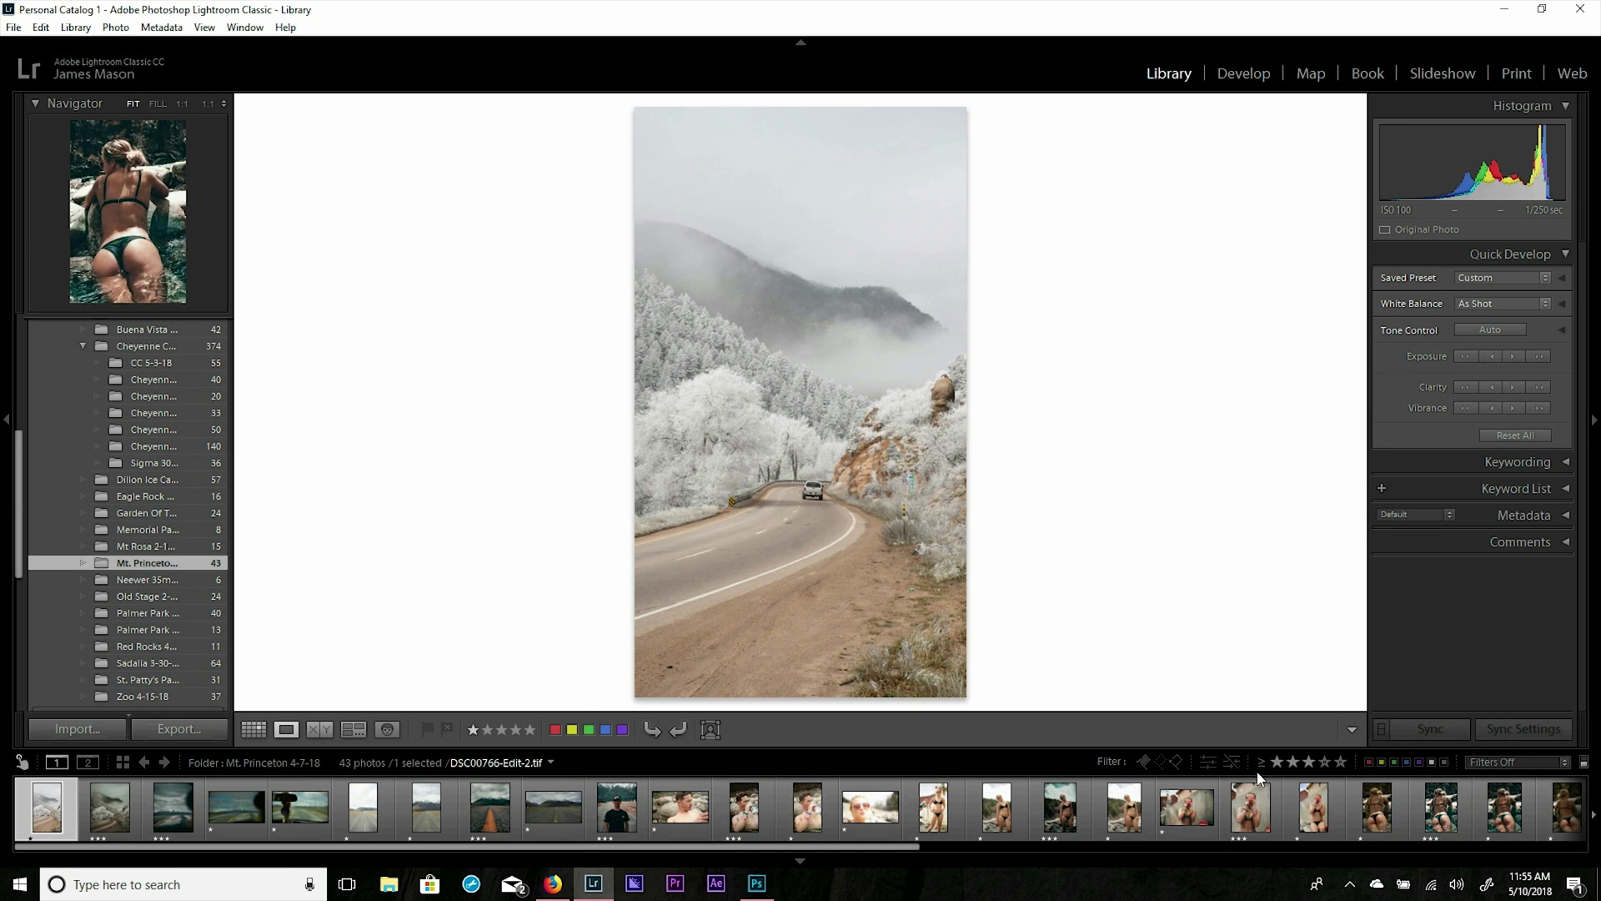
pyautogui.click(1306, 762)
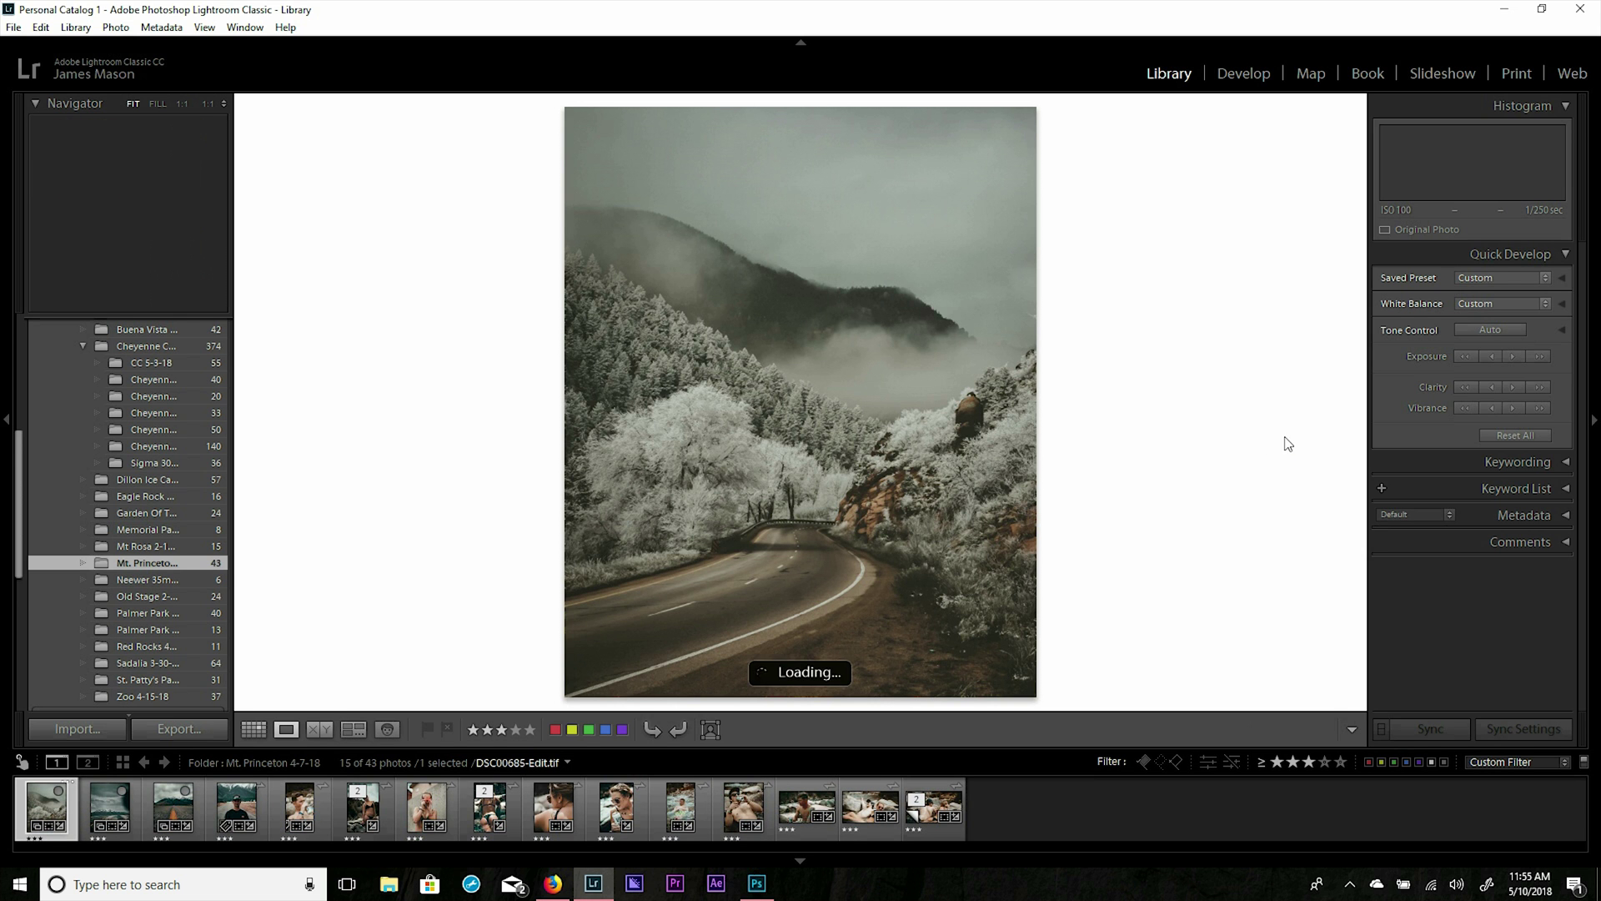
pyautogui.click(387, 731)
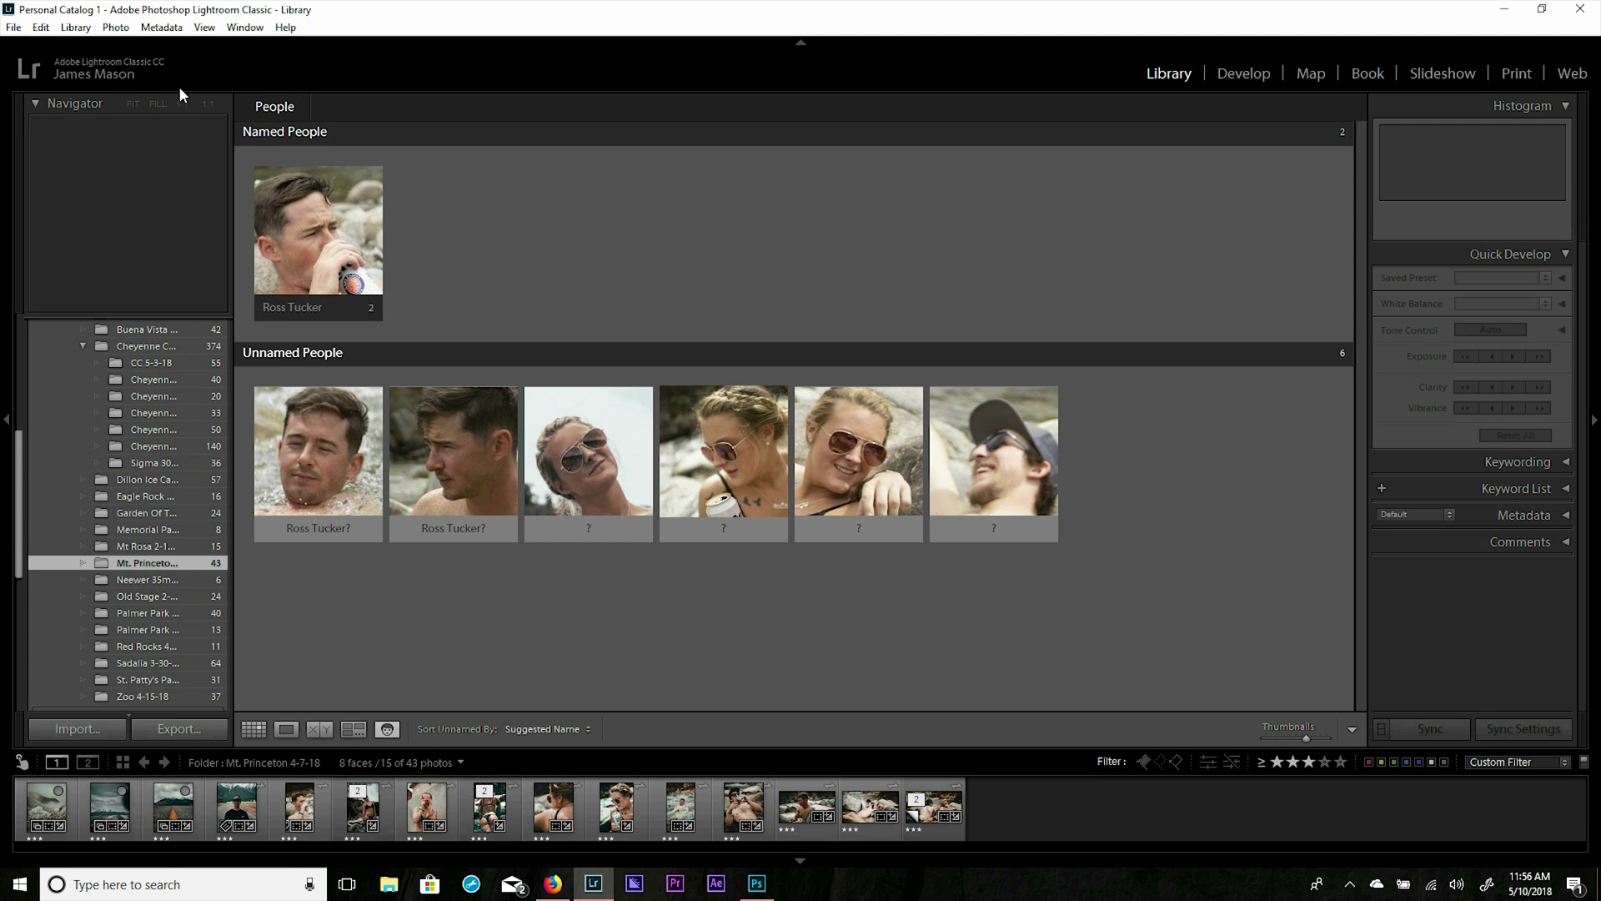
# Resume face detection and name the third unnamed face with the woman's full name.
pyautogui.click(130, 77)
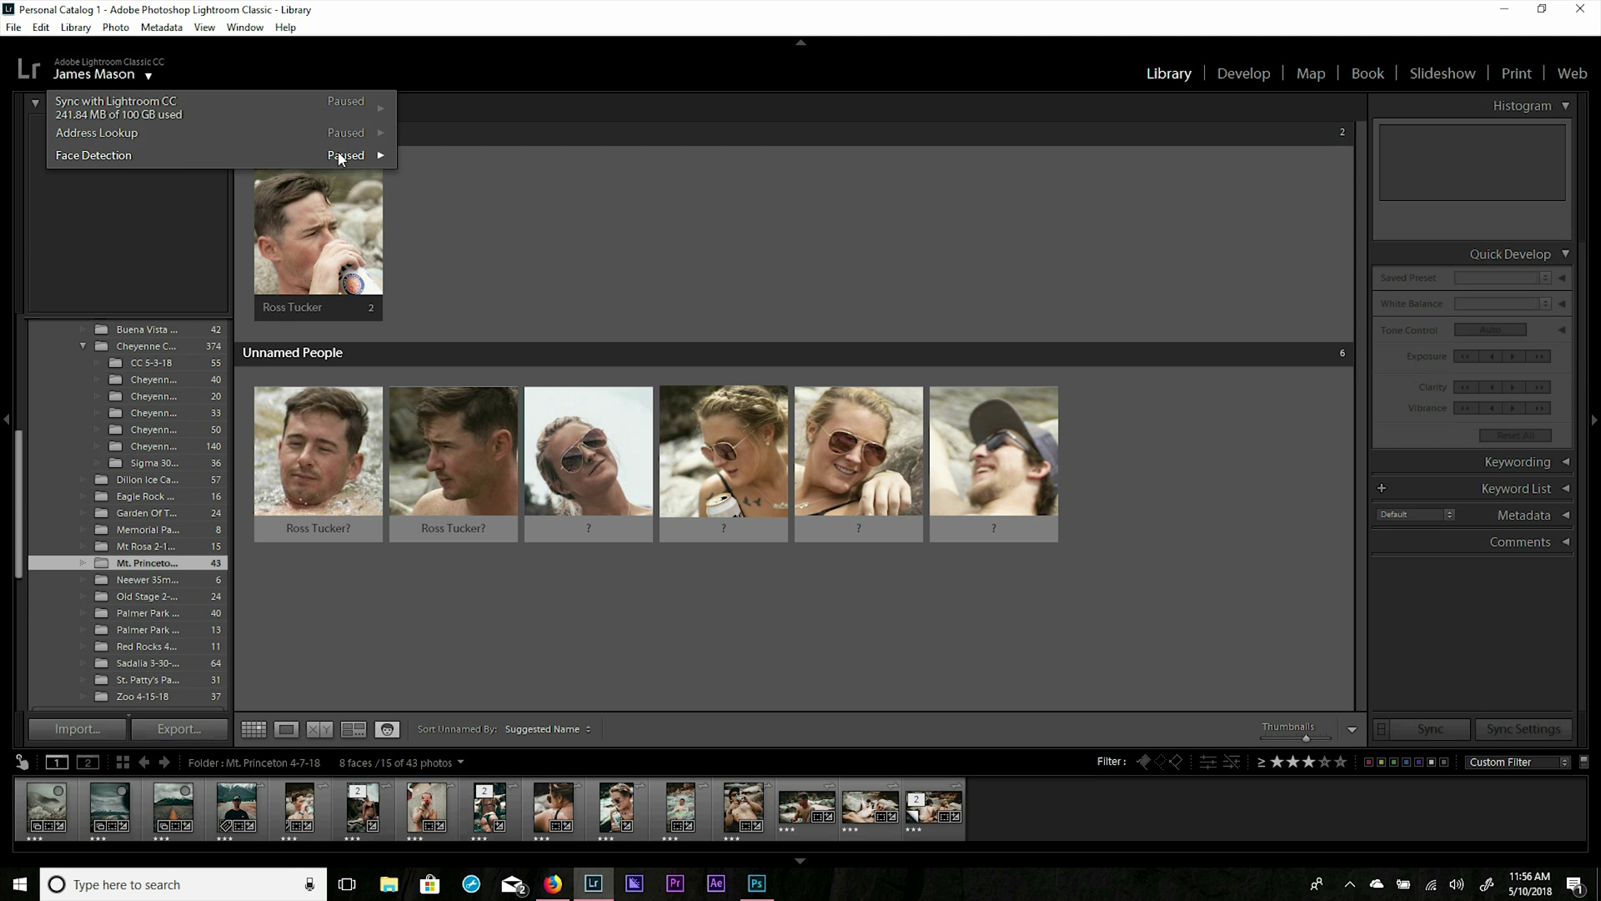
pyautogui.click(384, 155)
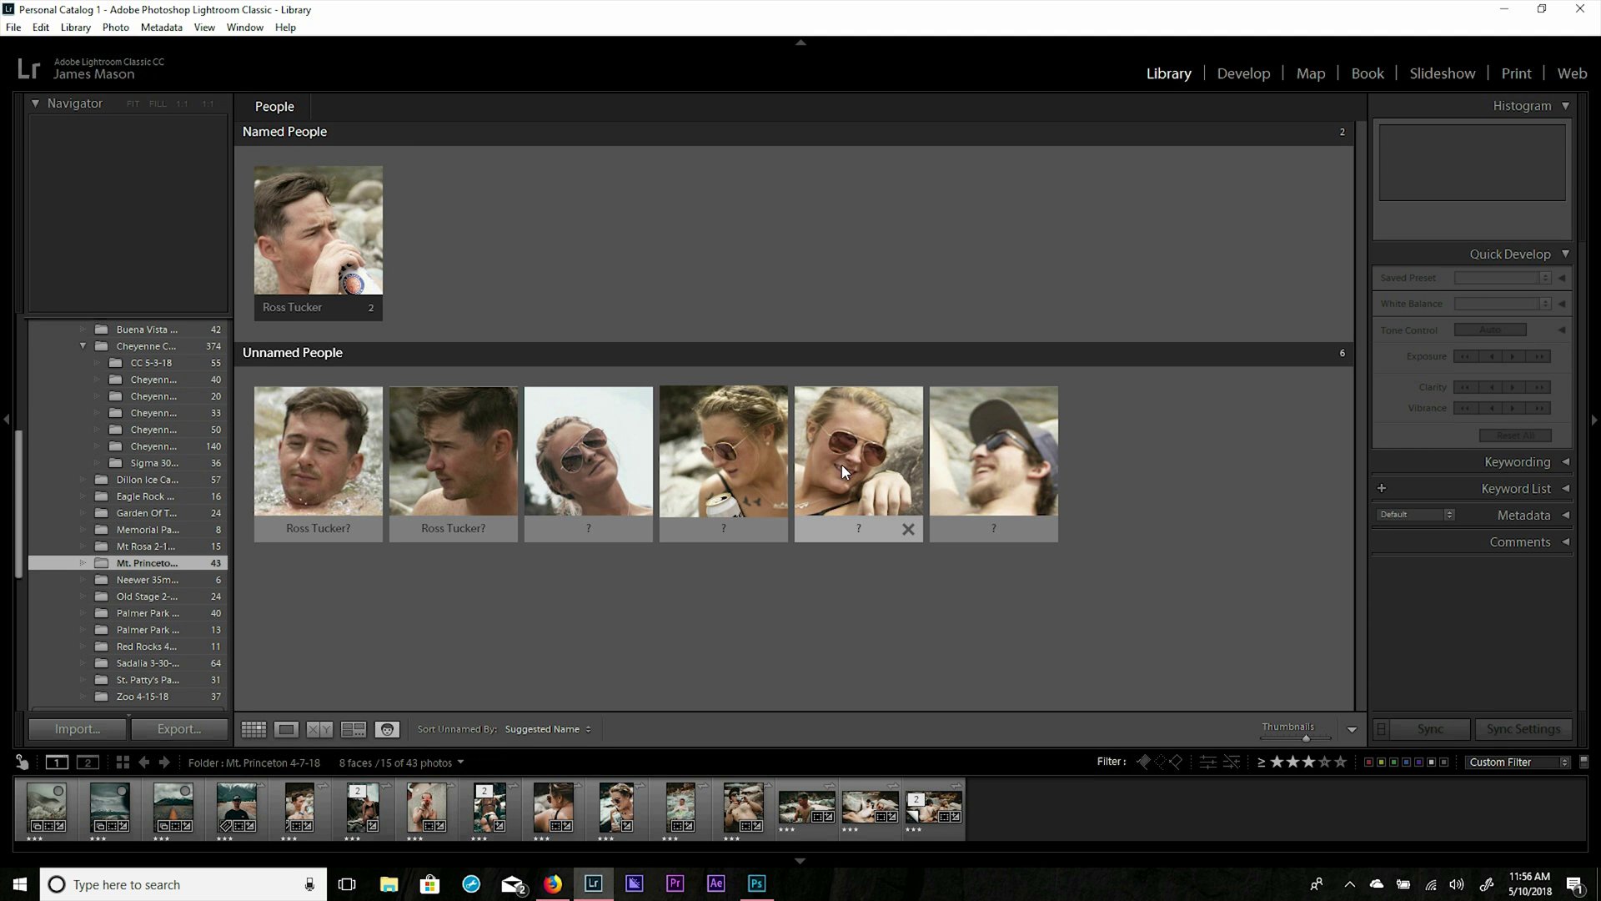
pyautogui.click(624, 528)
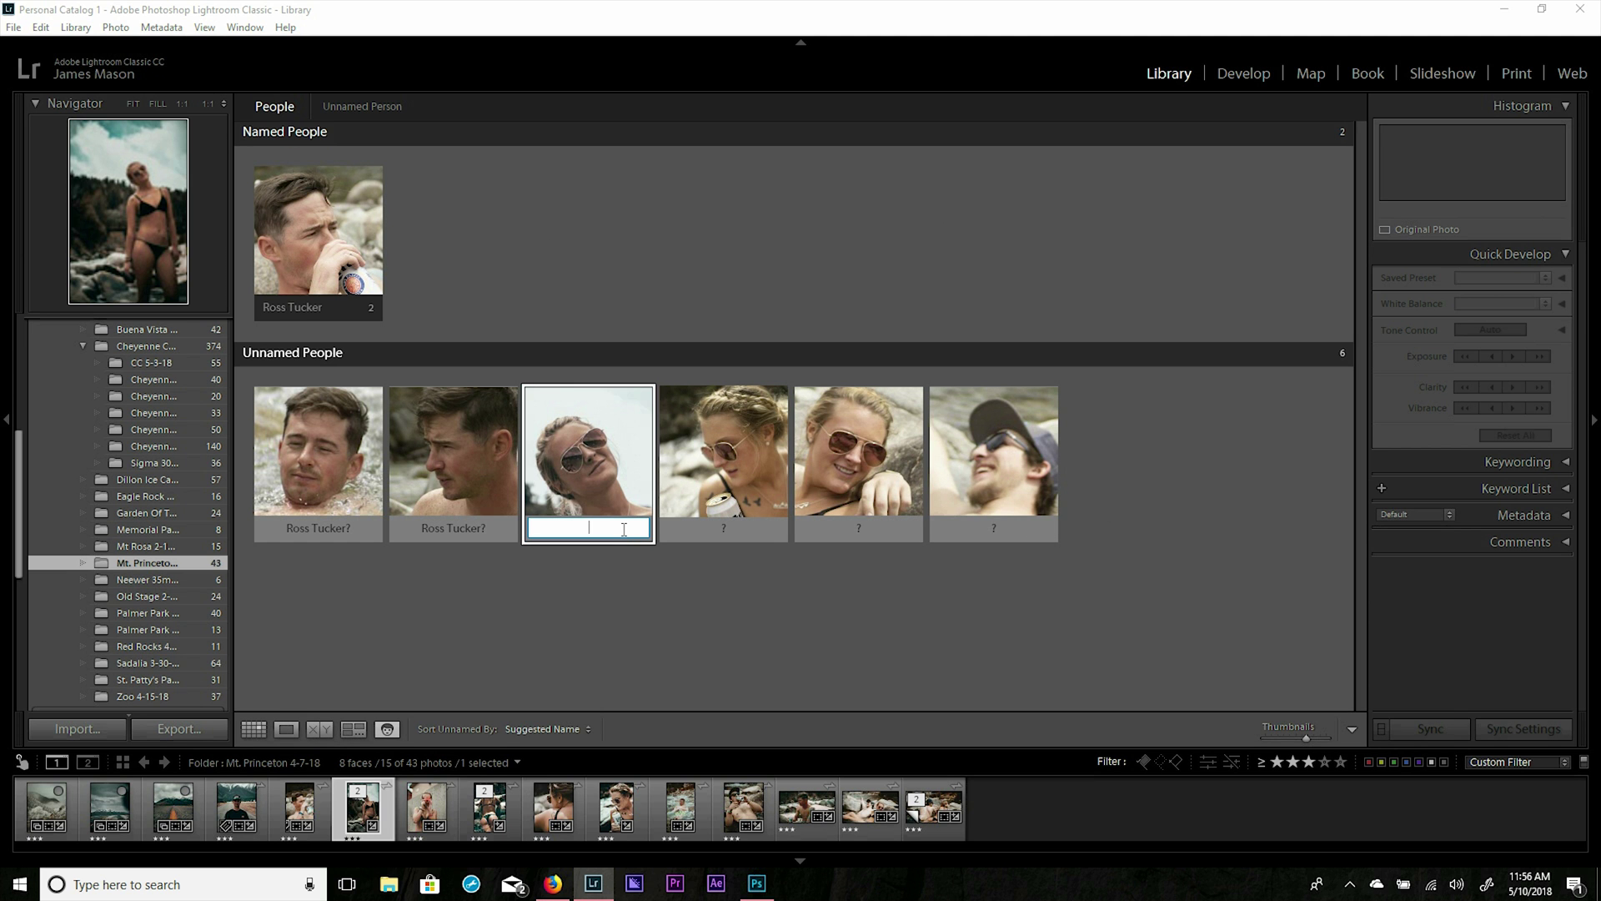
pyautogui.press('Return')
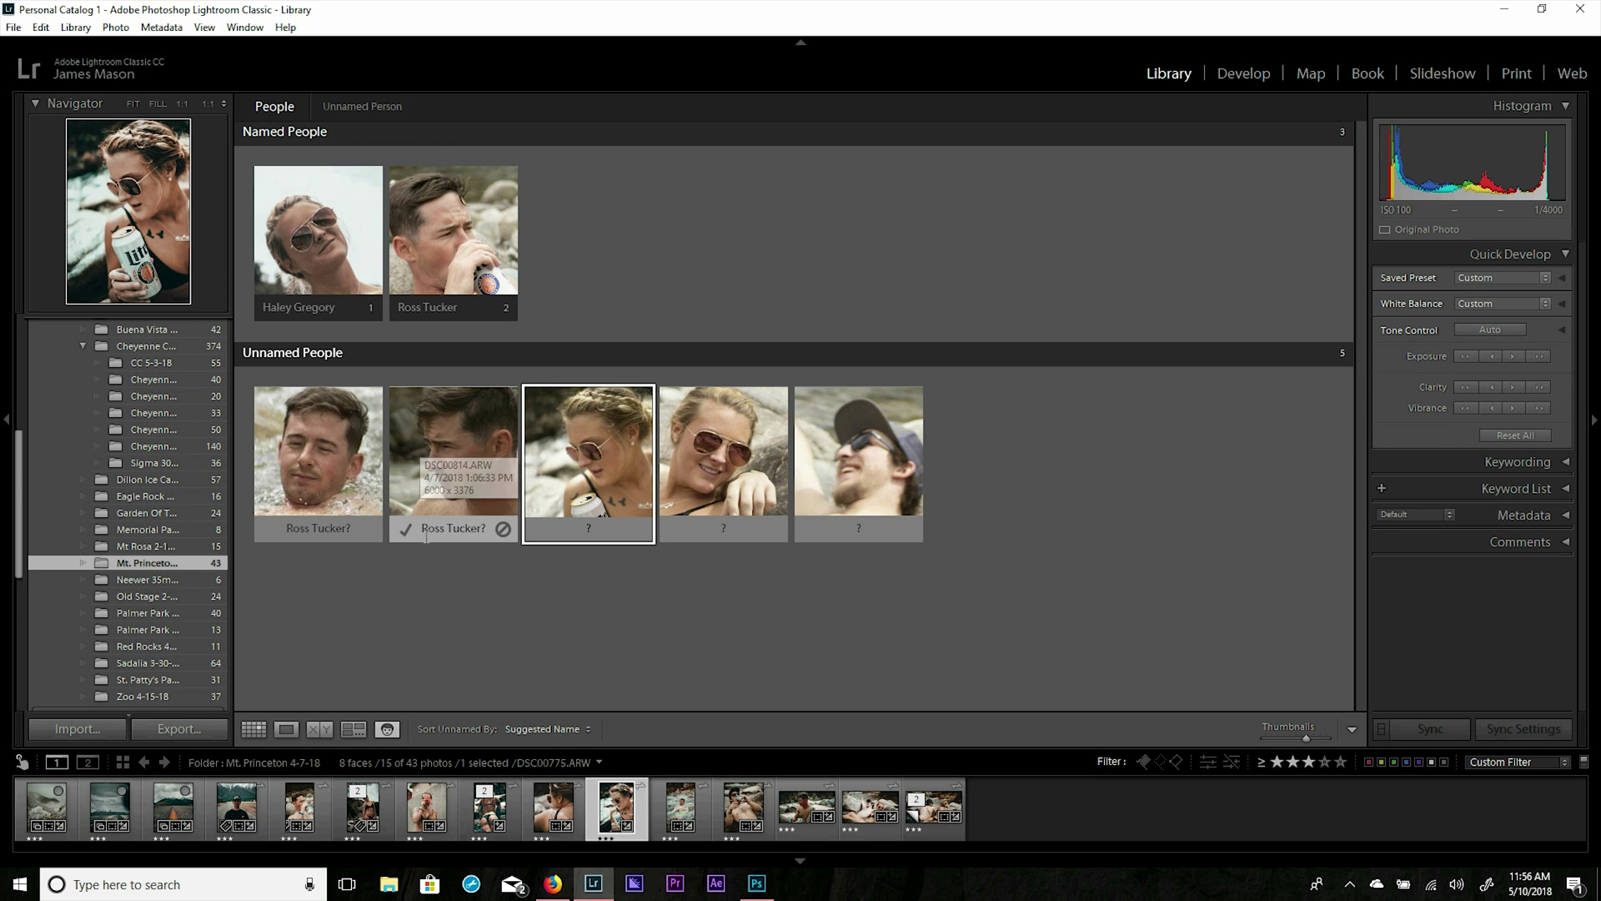
# Confirm the suggested face matches for both named people and open the woman's page.
pyautogui.click(407, 532)
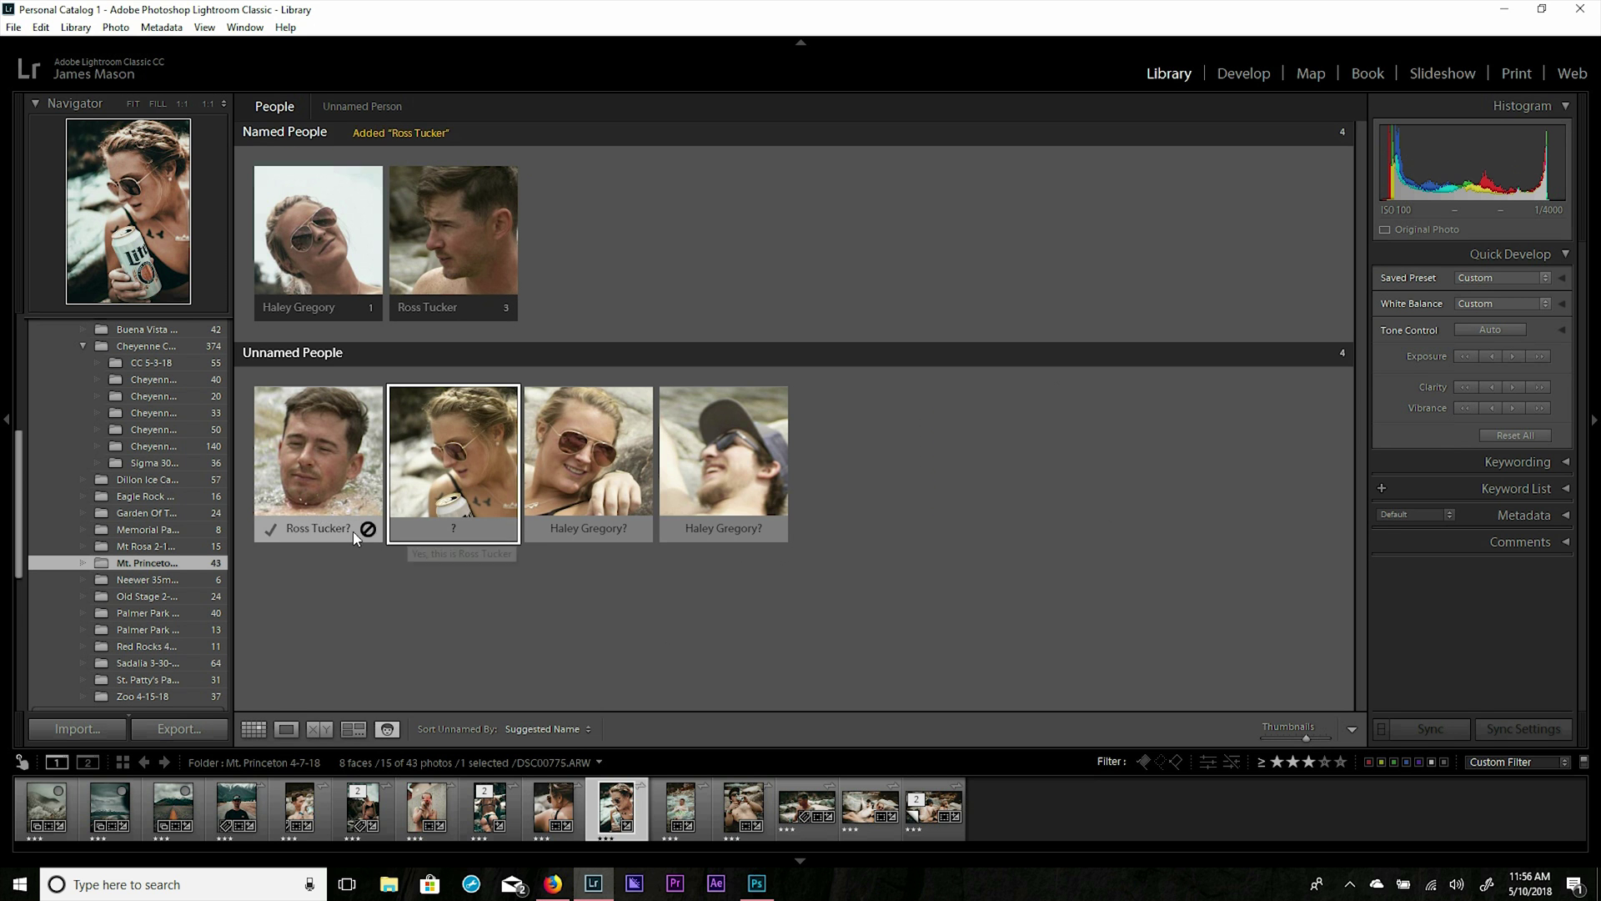
pyautogui.click(272, 528)
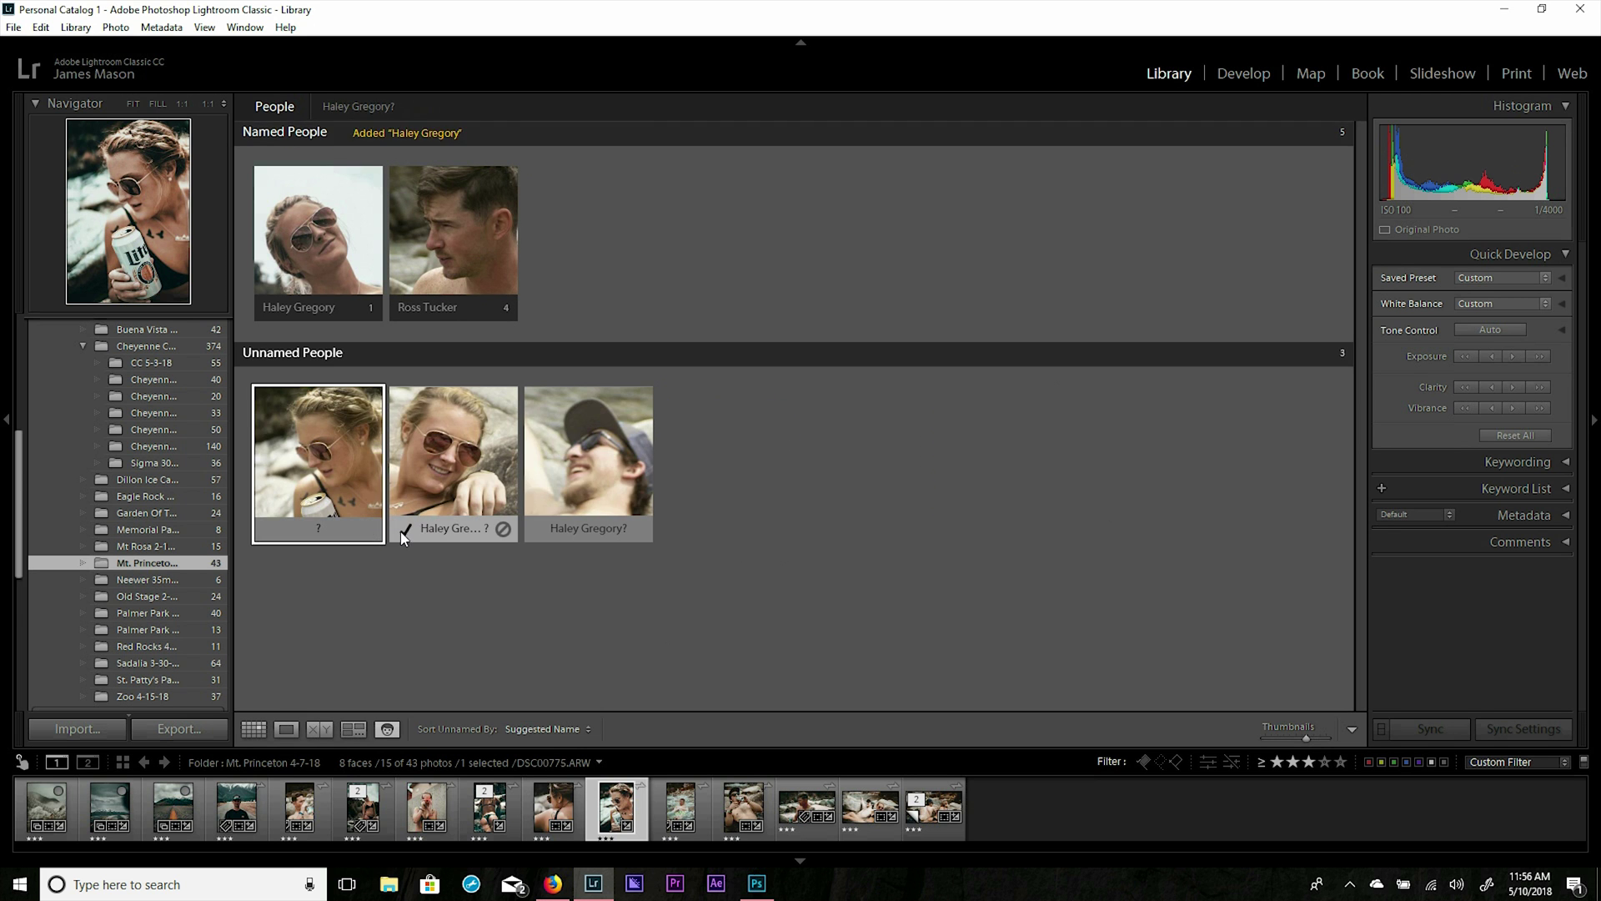
pyautogui.click(405, 529)
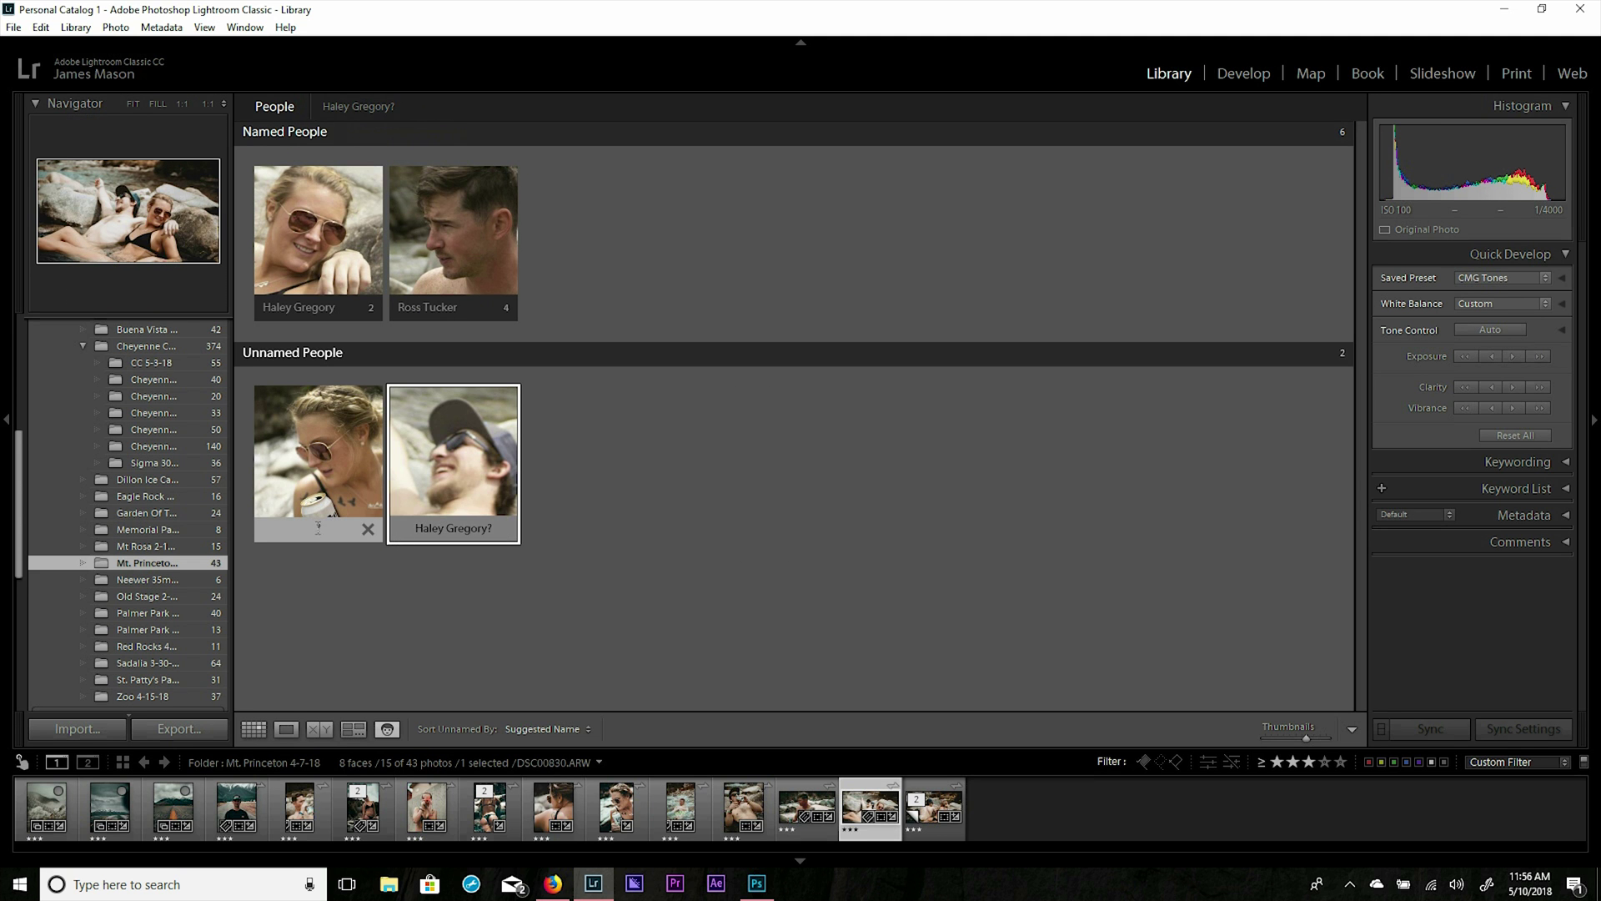
pyautogui.click(377, 530)
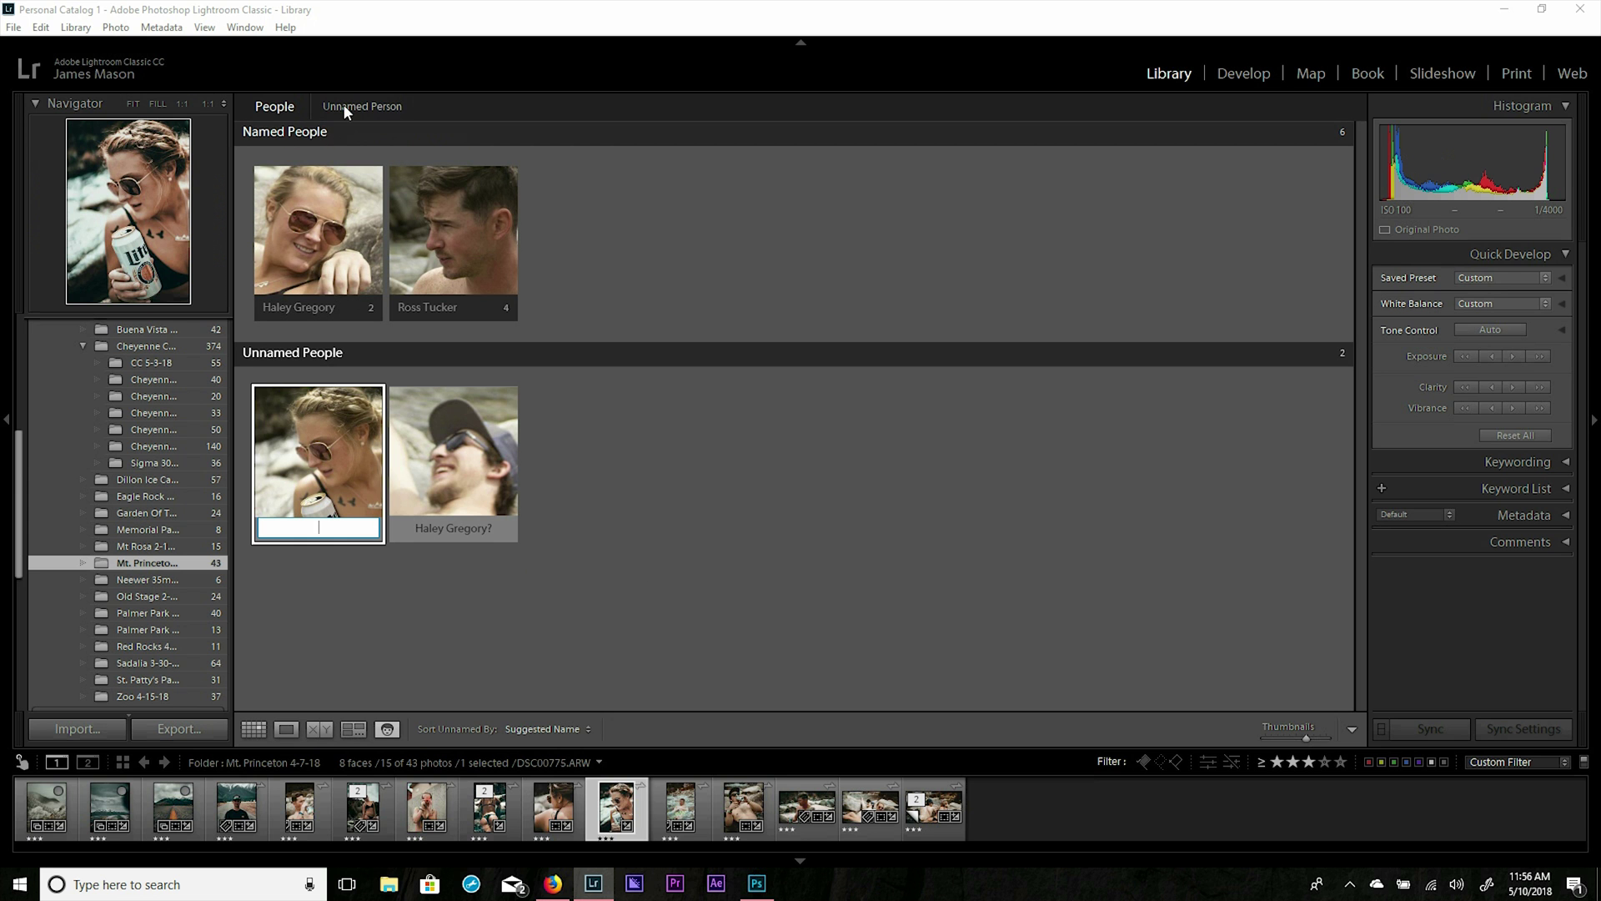
pyautogui.doubleClick(314, 241)
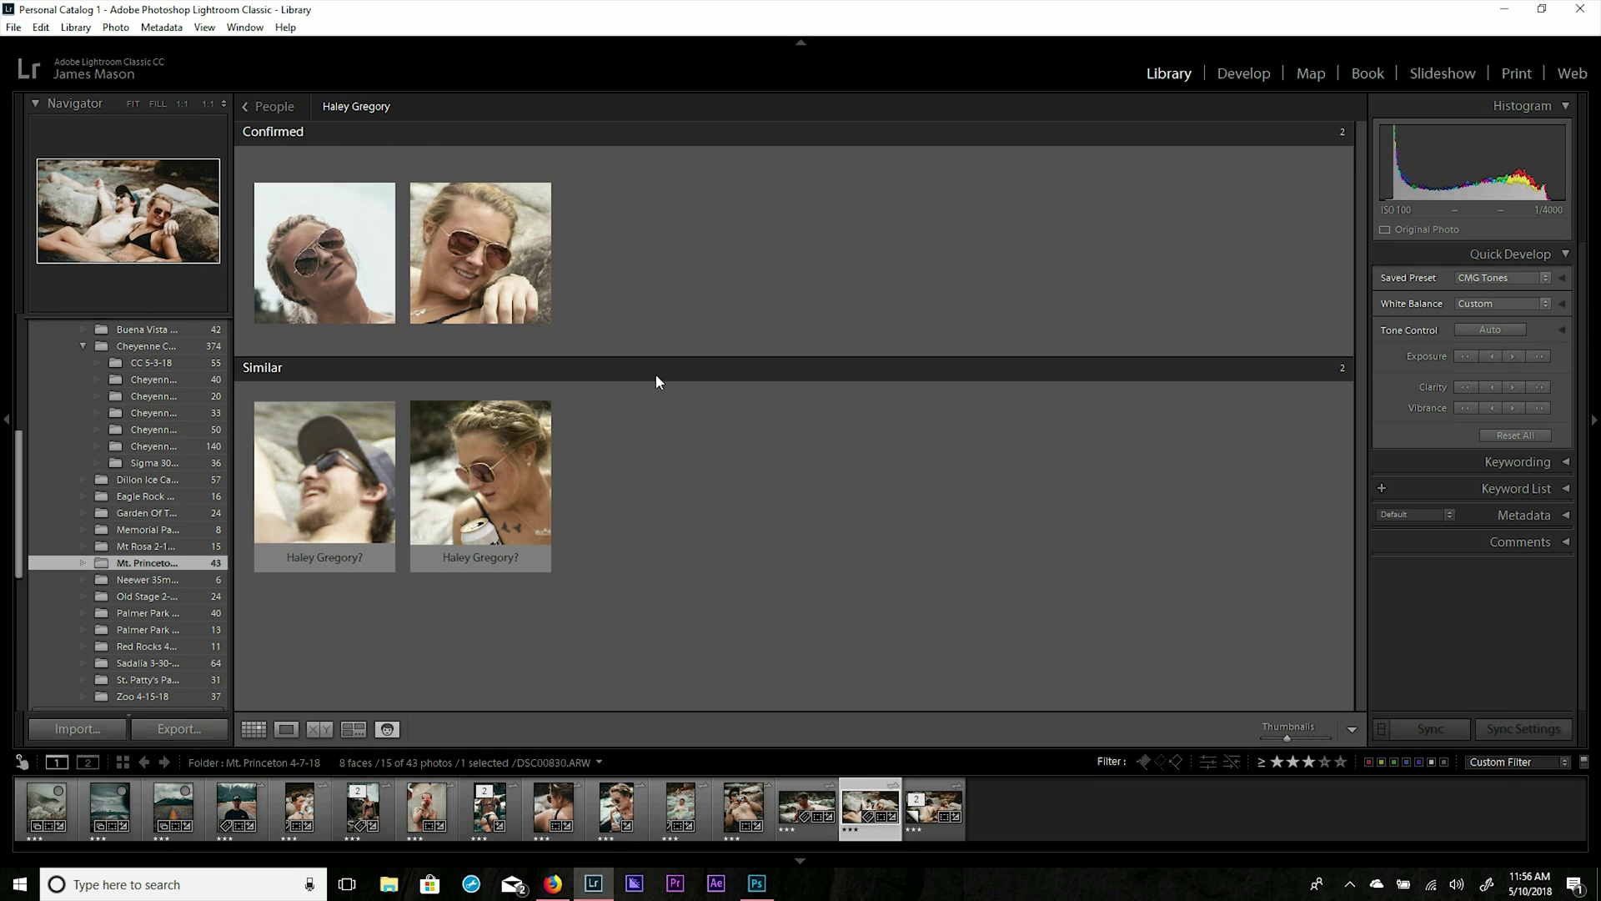
# Review the named man's confirmed and similar faces, then return to the People overview.
pyautogui.click(259, 106)
pyautogui.doubleClick(488, 252)
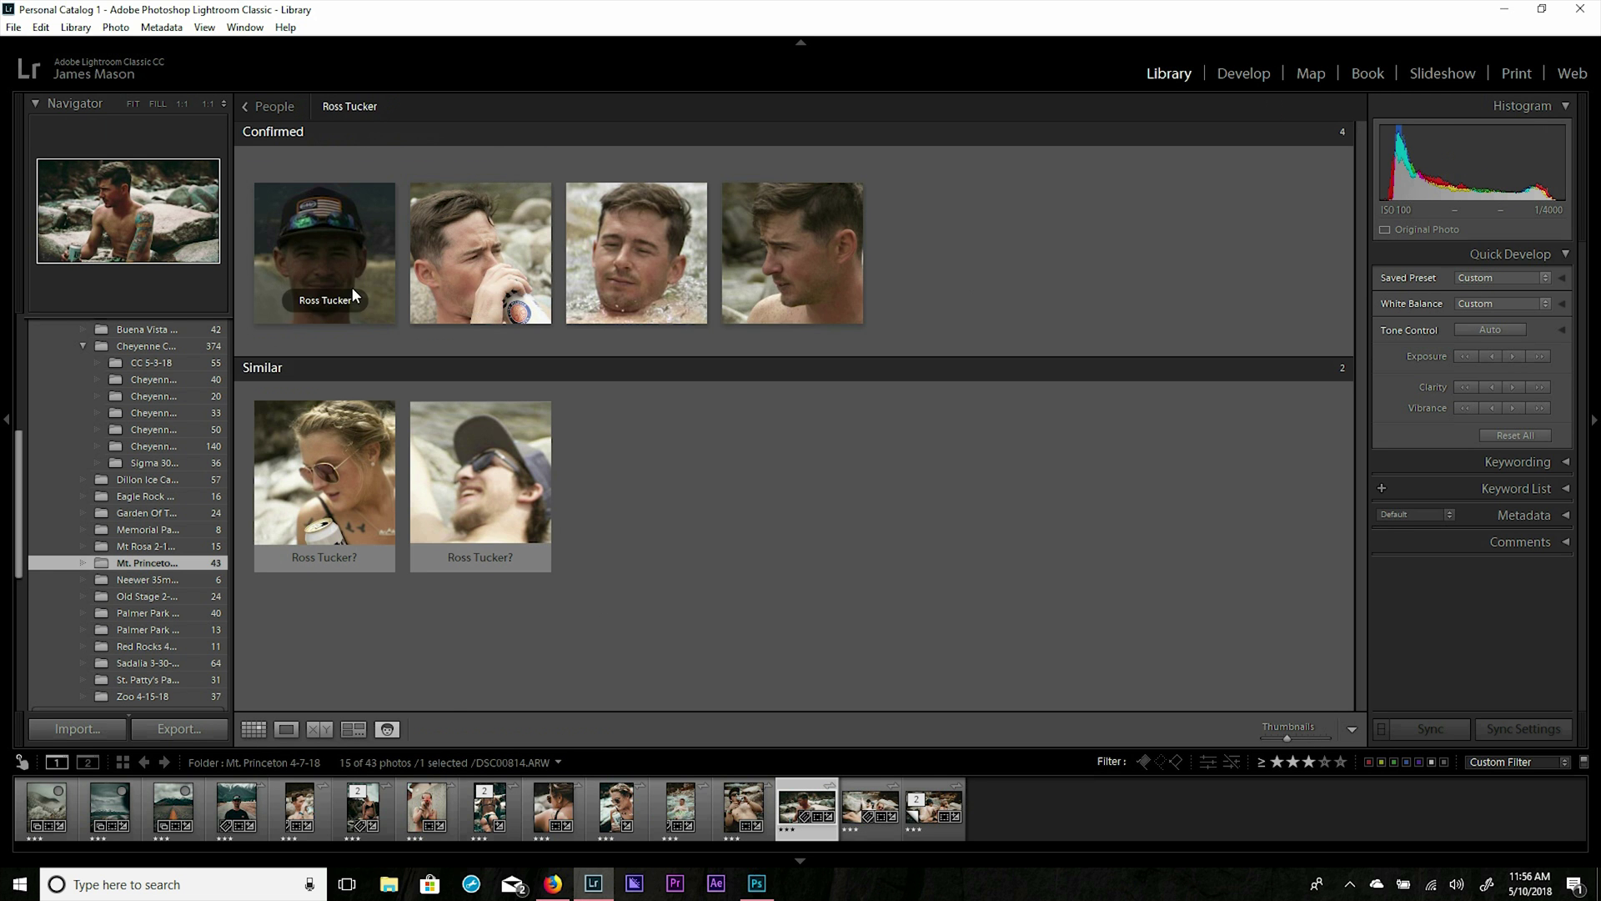
pyautogui.click(265, 108)
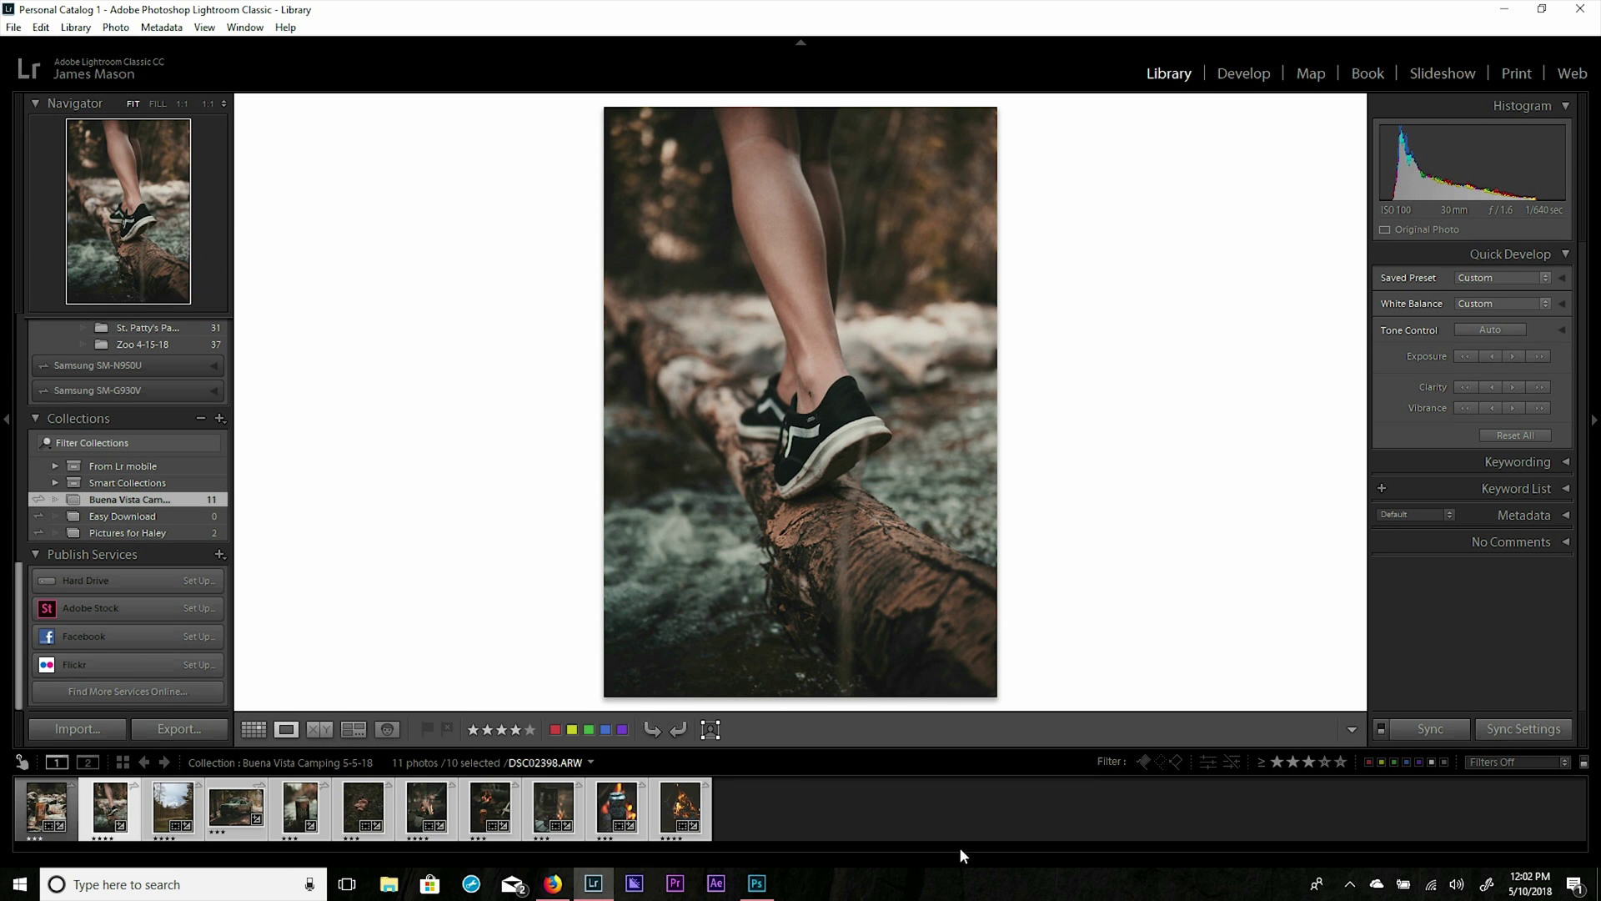
# Select all 11 Buena Vista Camping 5-5-18 photos, from the Agave Wheat can to the last.
pyautogui.click(895, 817)
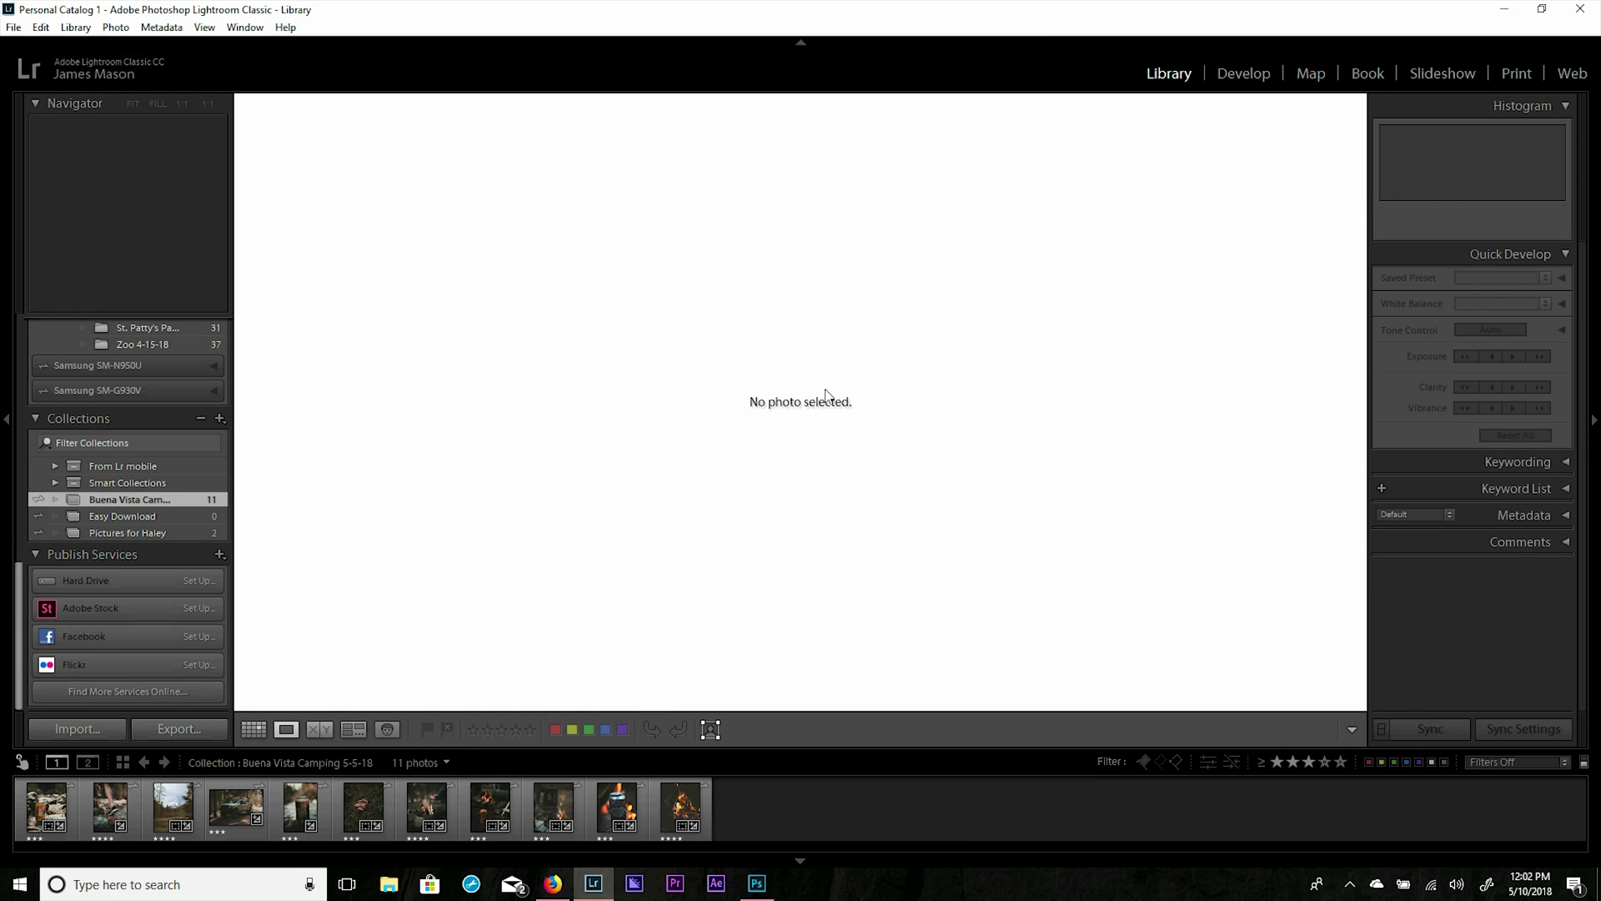
pyautogui.click(622, 811)
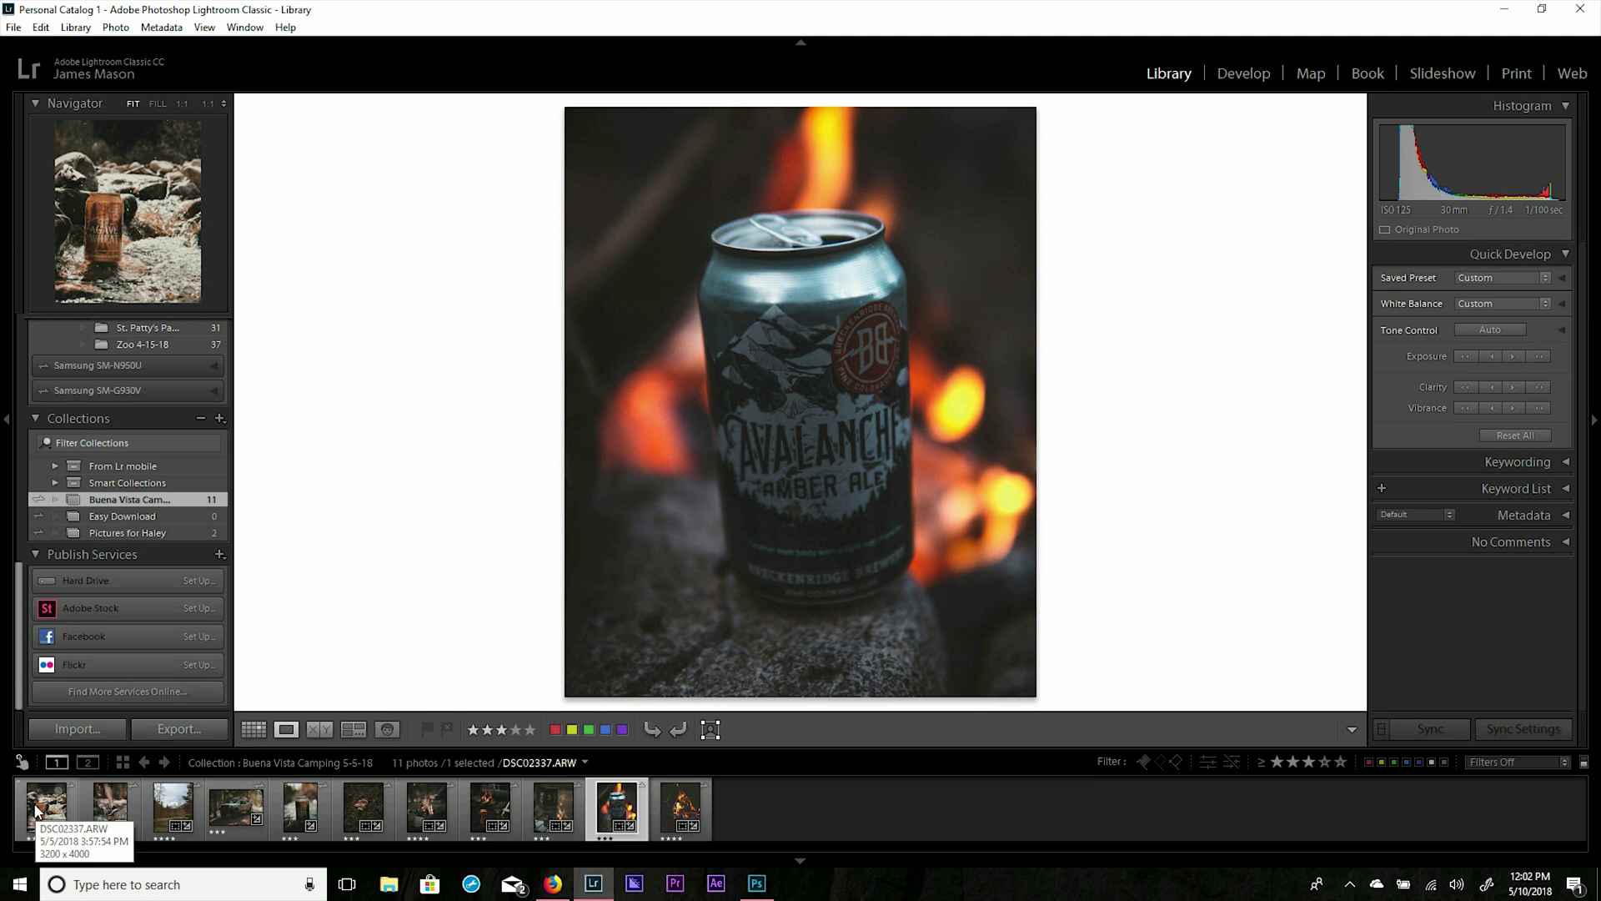
pyautogui.click(37, 809)
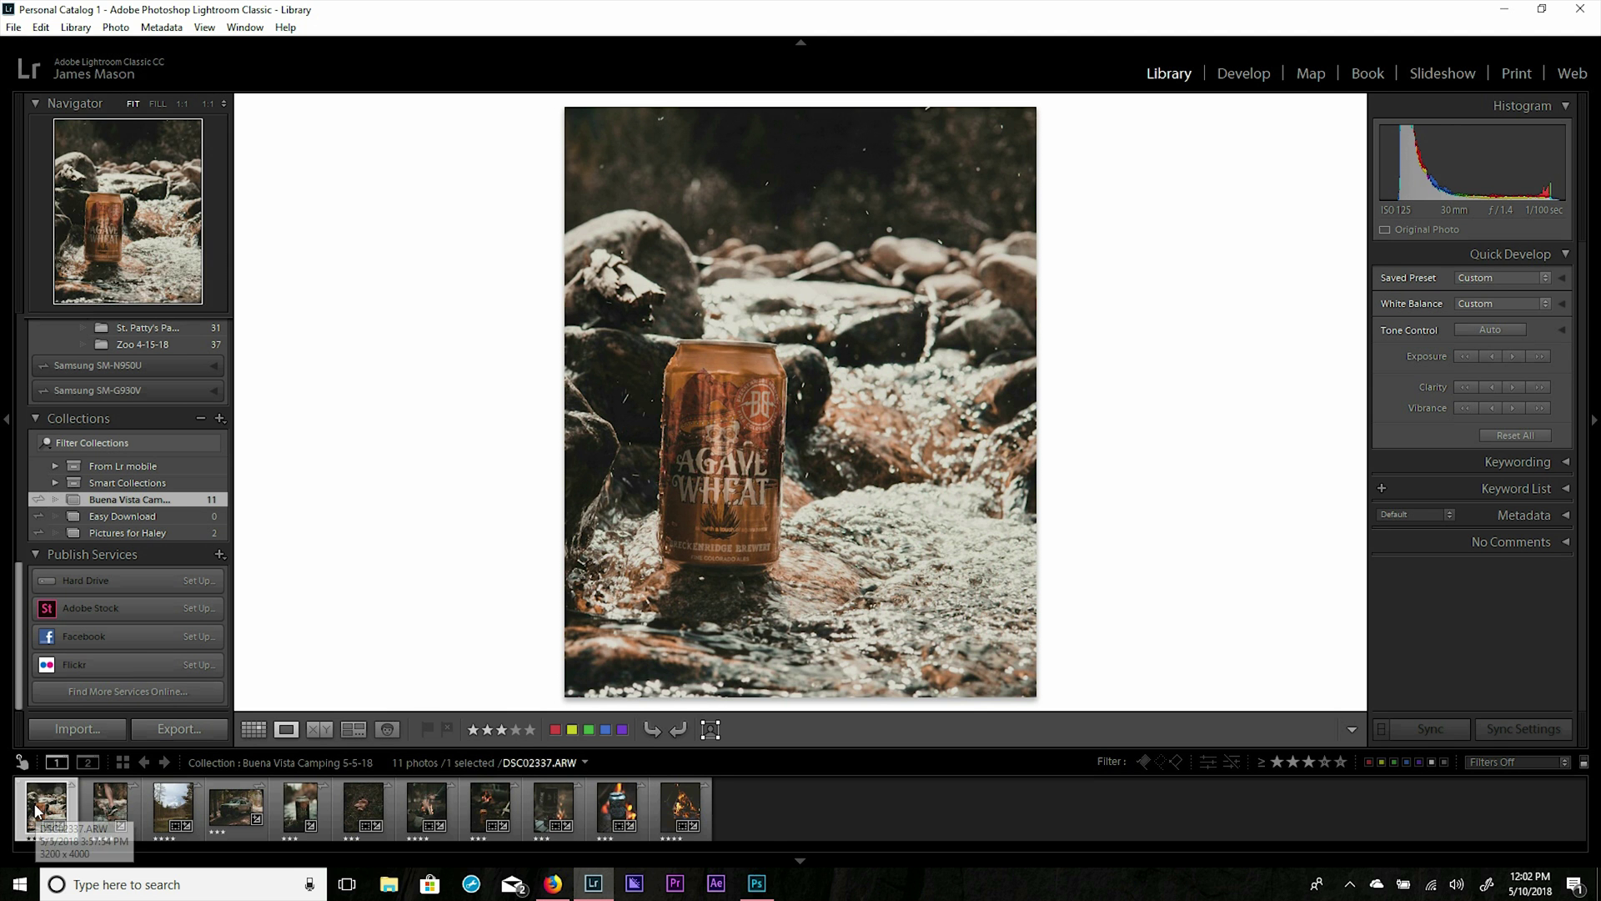
pyautogui.keyDown('shift'); pyautogui.click(680, 809); pyautogui.keyUp('shift')
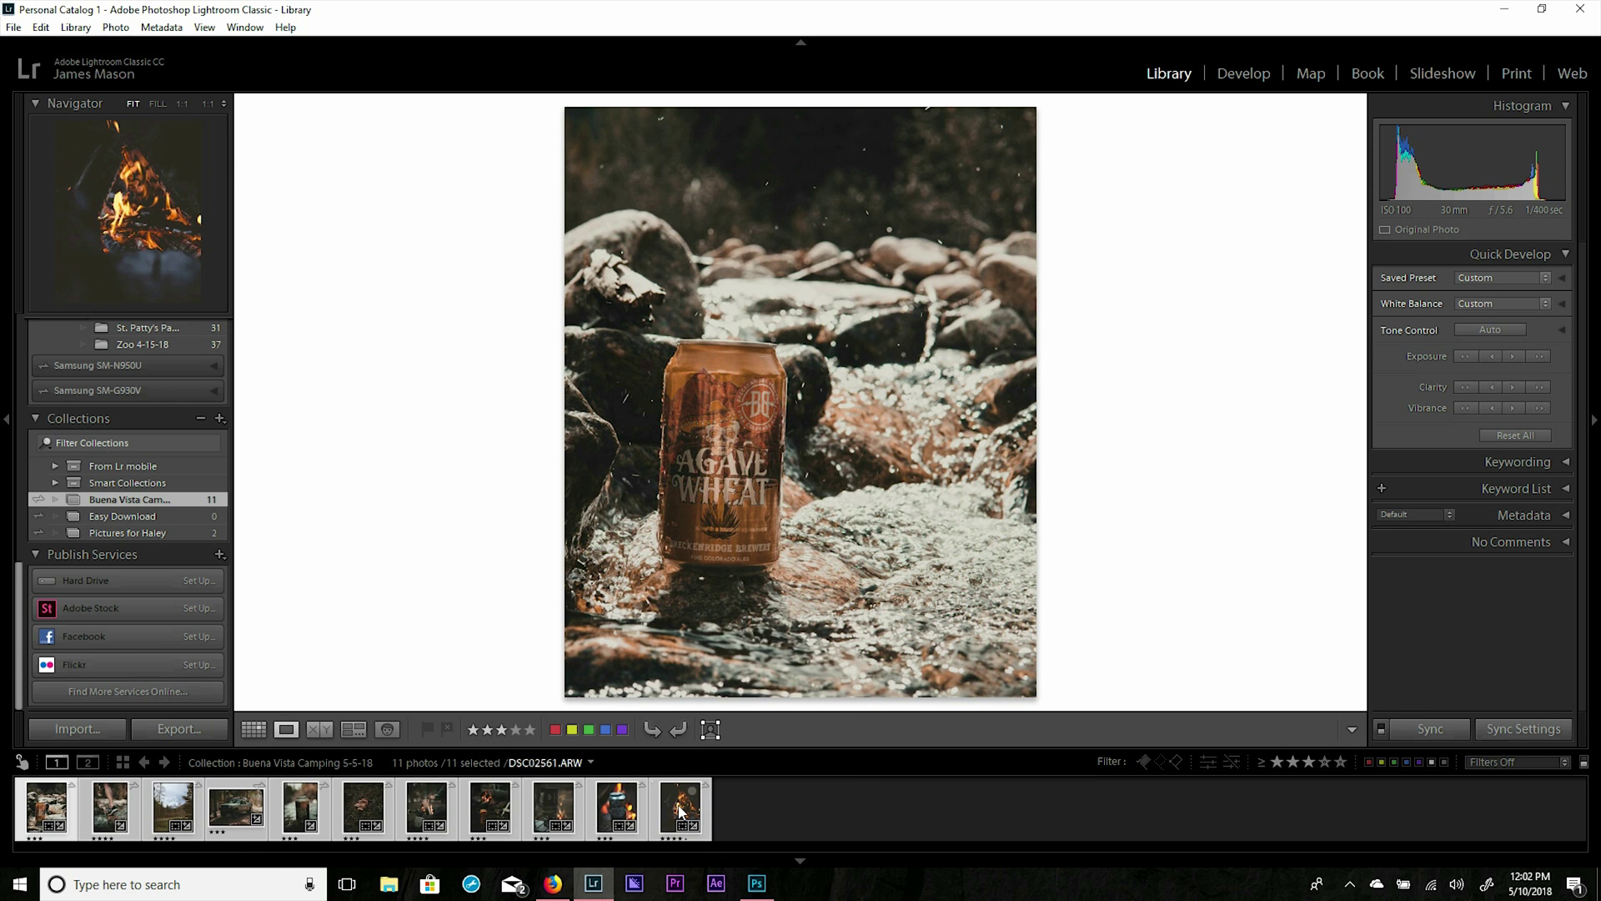
pyautogui.rightClick(680, 810)
pyautogui.click(469, 659)
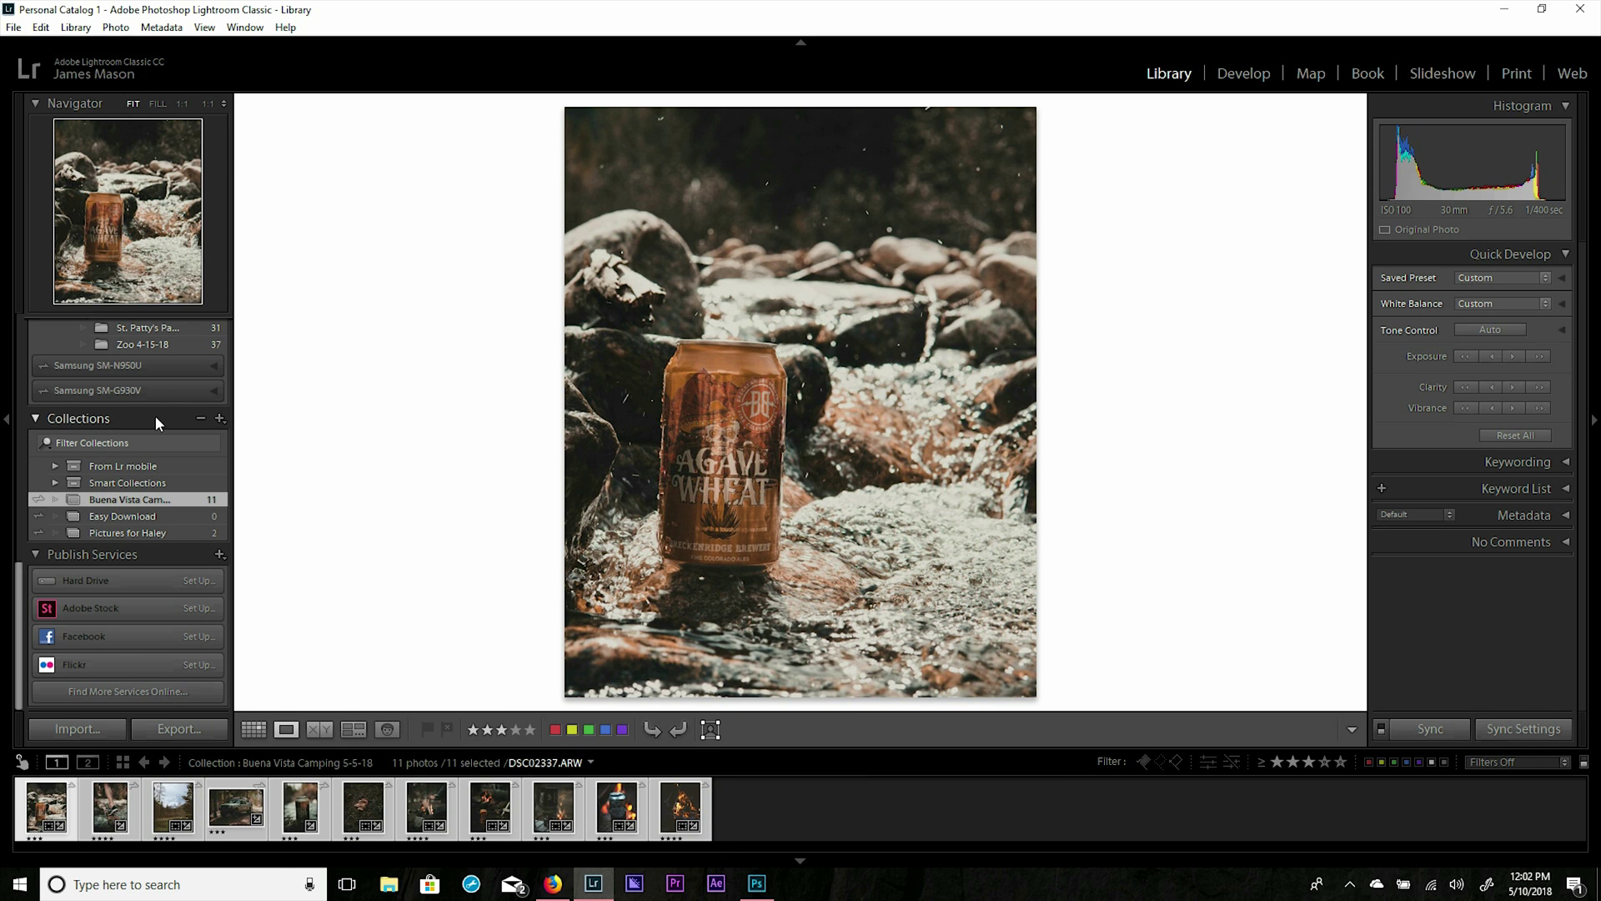
# Create a Lightroom CC–synced collection named 'Collection video' holding the 11 selected photos.
pyautogui.click(220, 418)
pyautogui.click(258, 437)
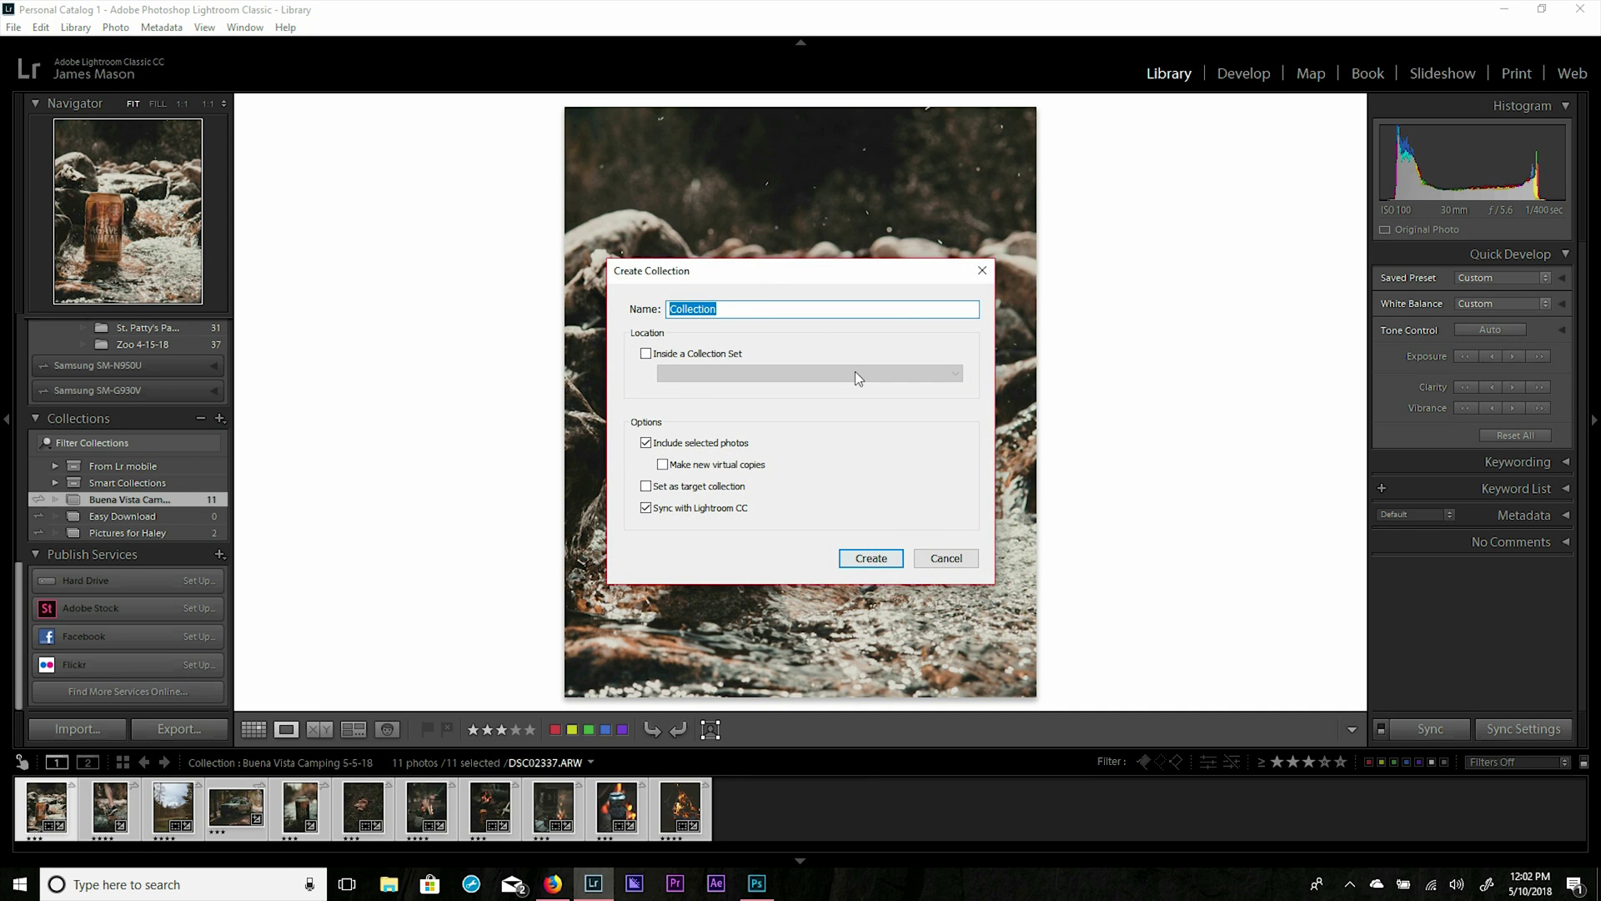
pyautogui.click(766, 311)
pyautogui.write('video')
pyautogui.press('Return')
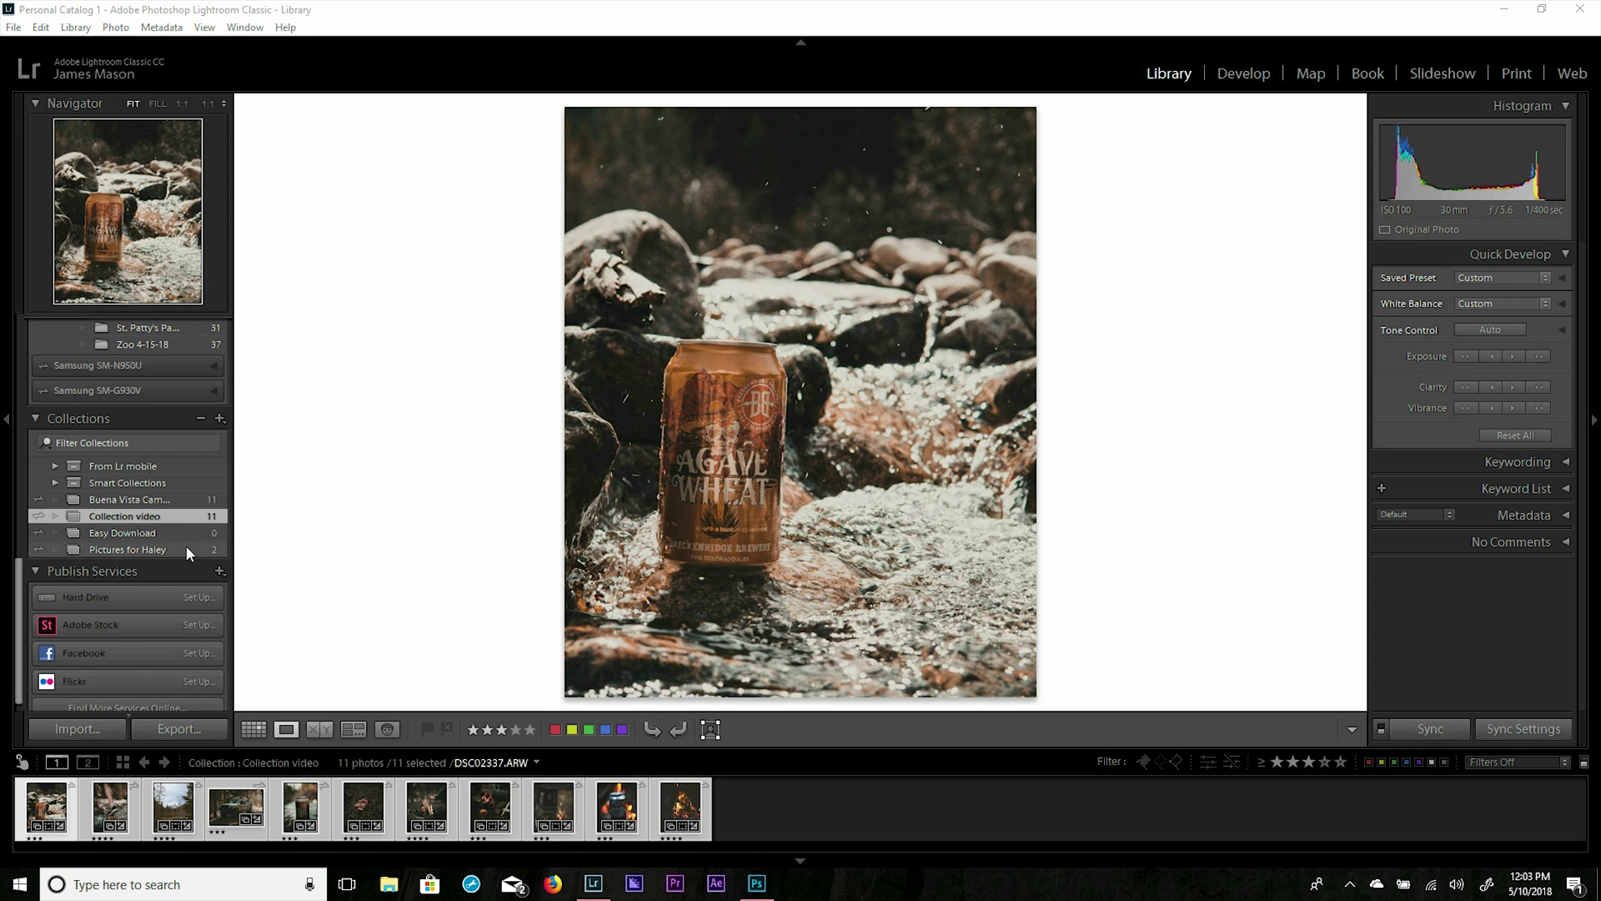
# Check sync progress and make 'Collection video' private through Lightroom CC Links.
pyautogui.click(132, 73)
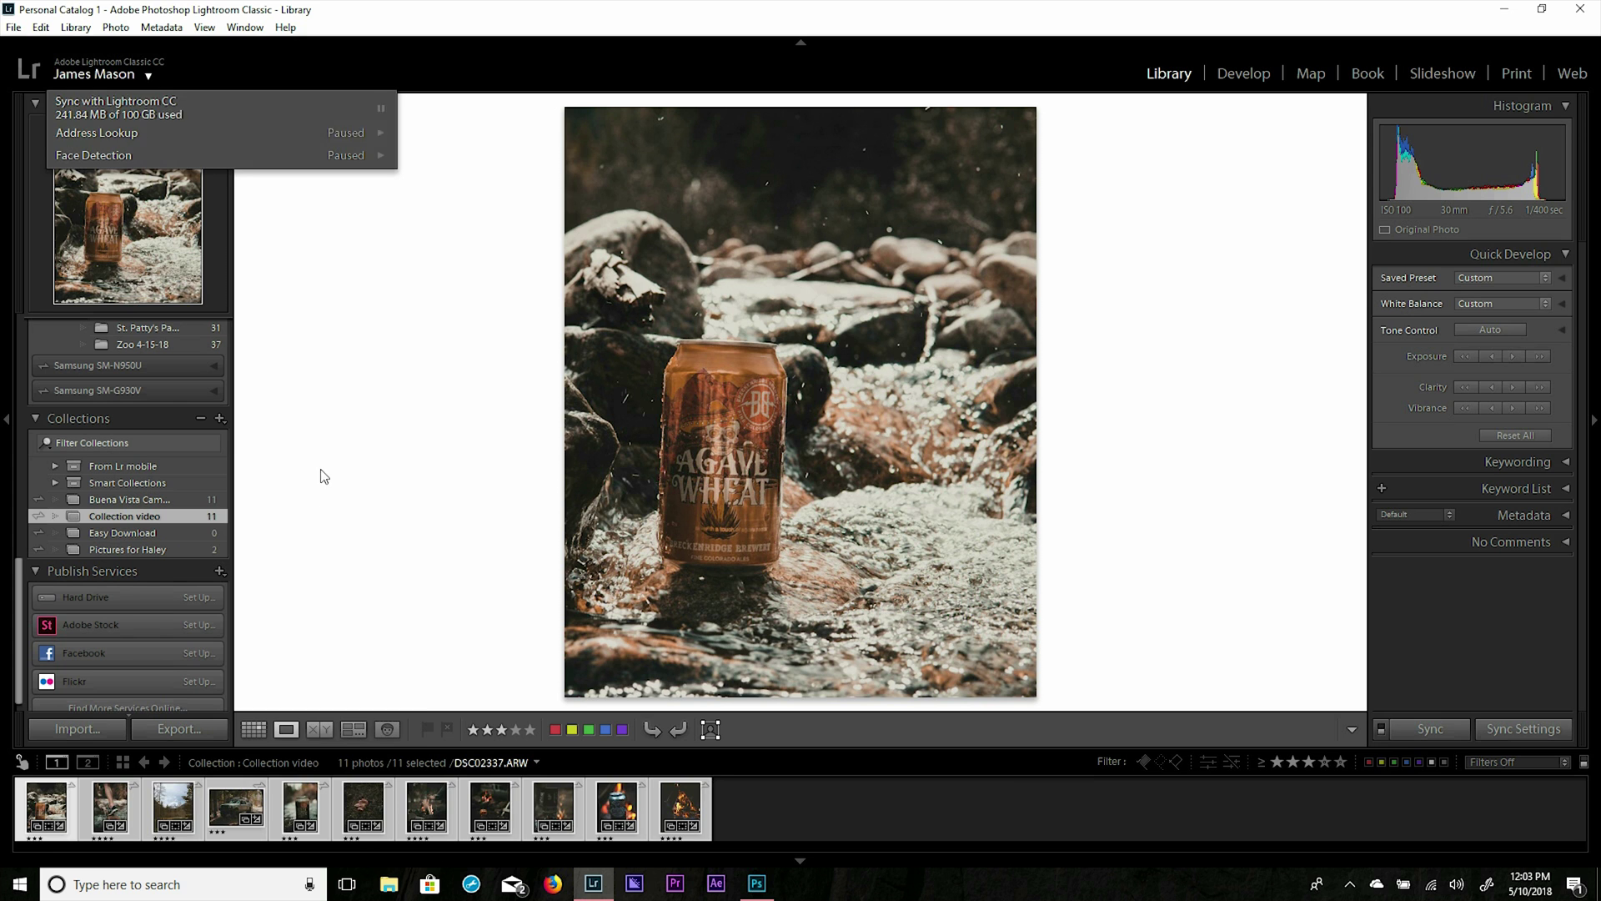
pyautogui.rightClick(198, 518)
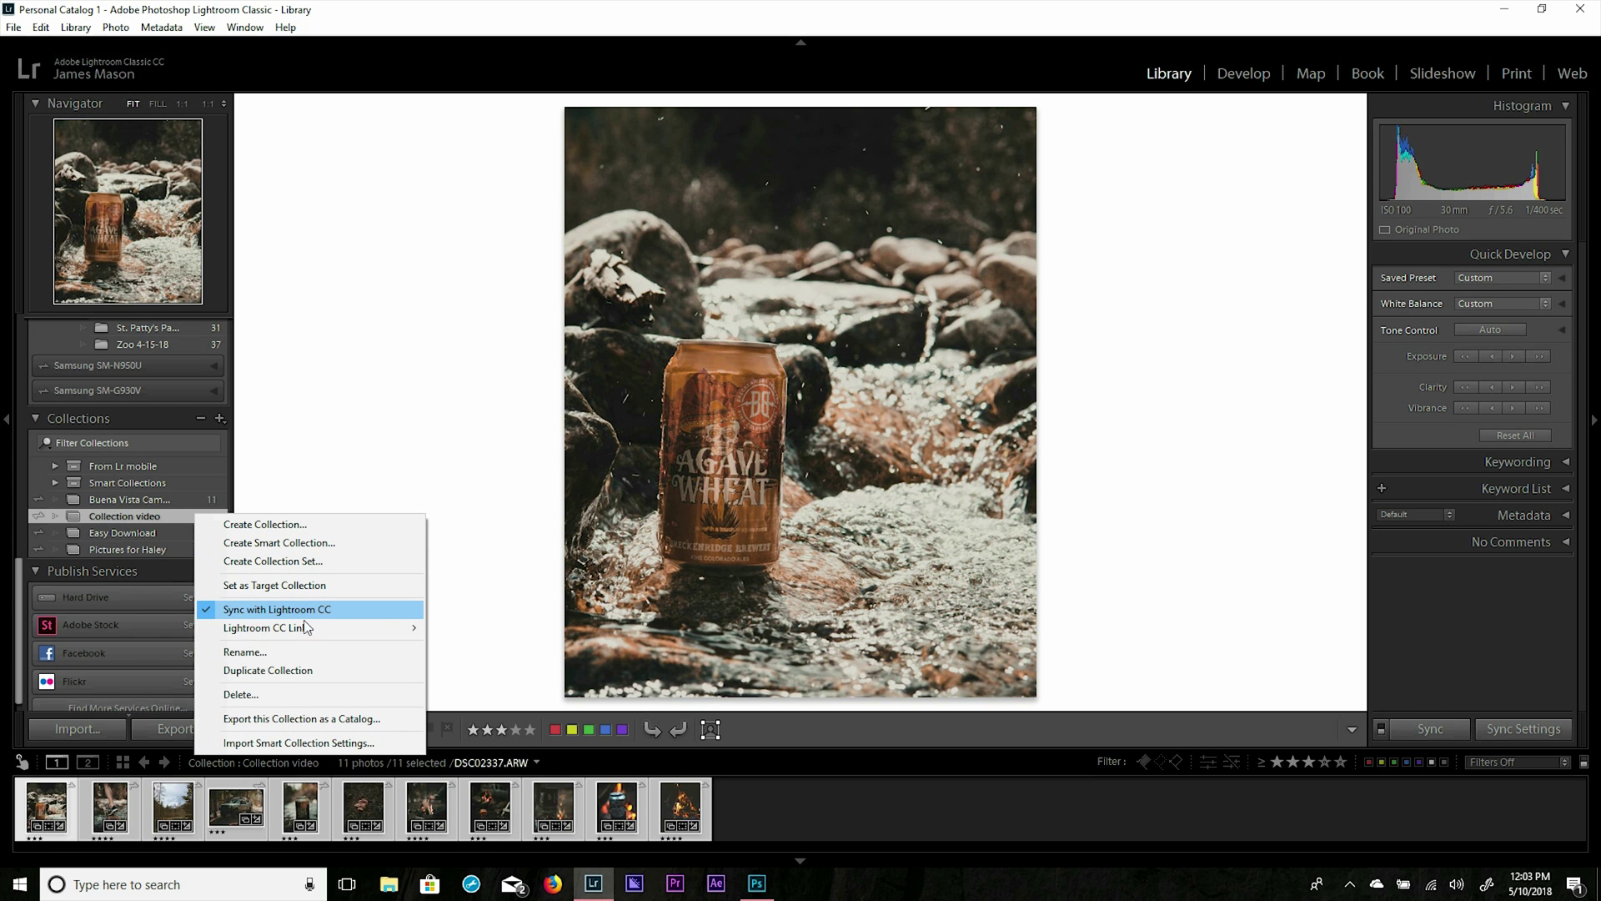
pyautogui.moveTo(249, 635)
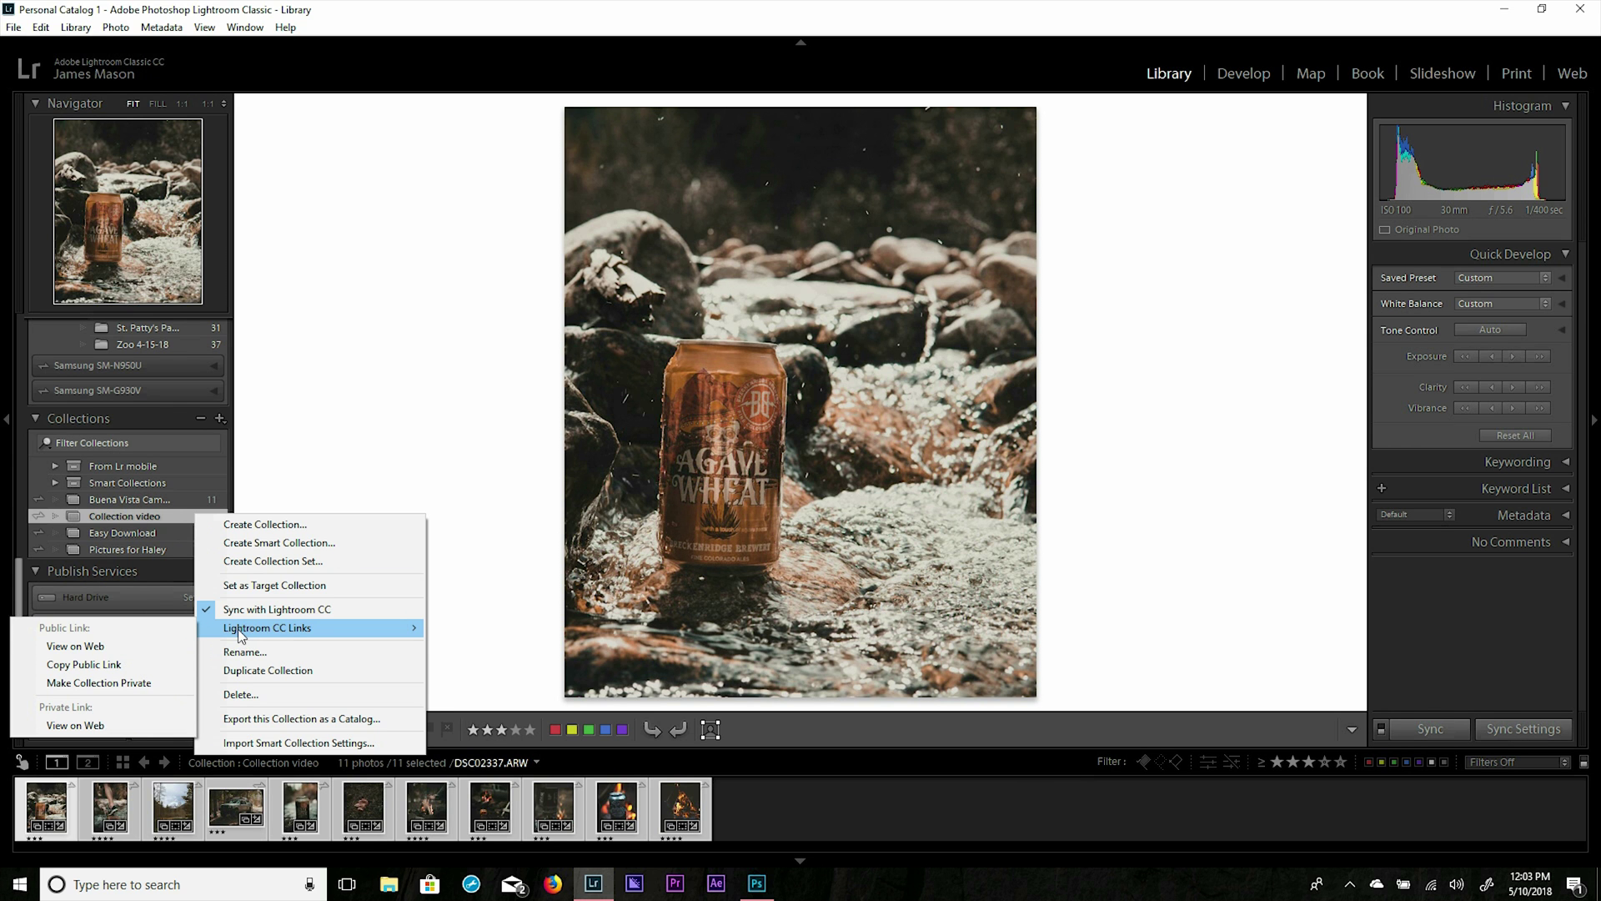
pyautogui.click(100, 683)
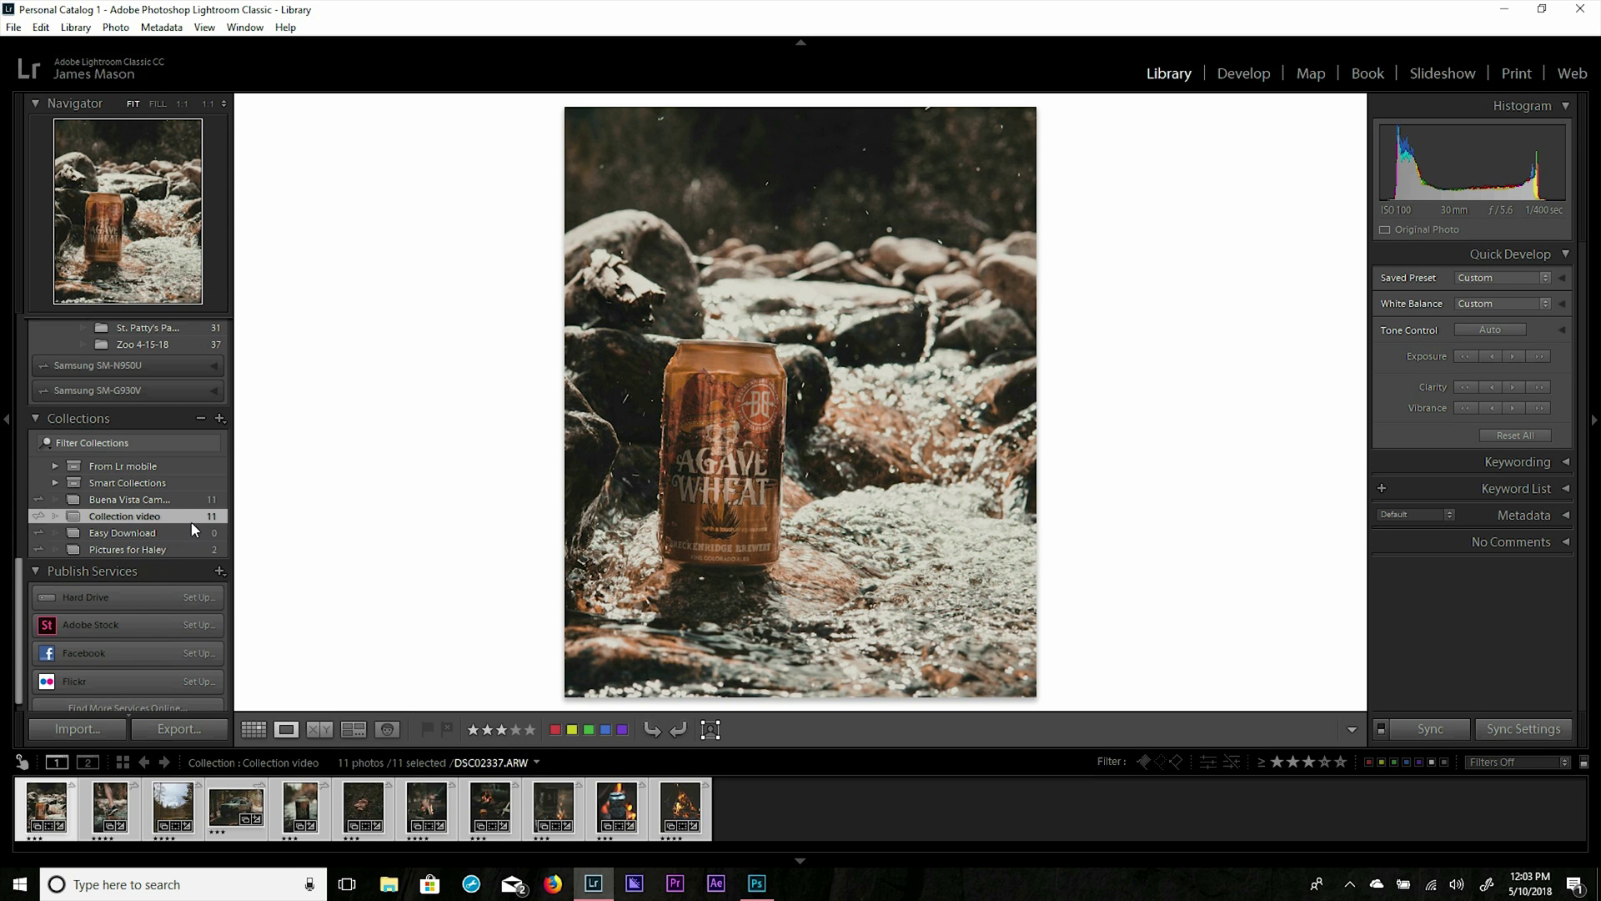
# Open 'Collection video' on Lightroom's website with Private Link View on Web.
pyautogui.rightClick(189, 523)
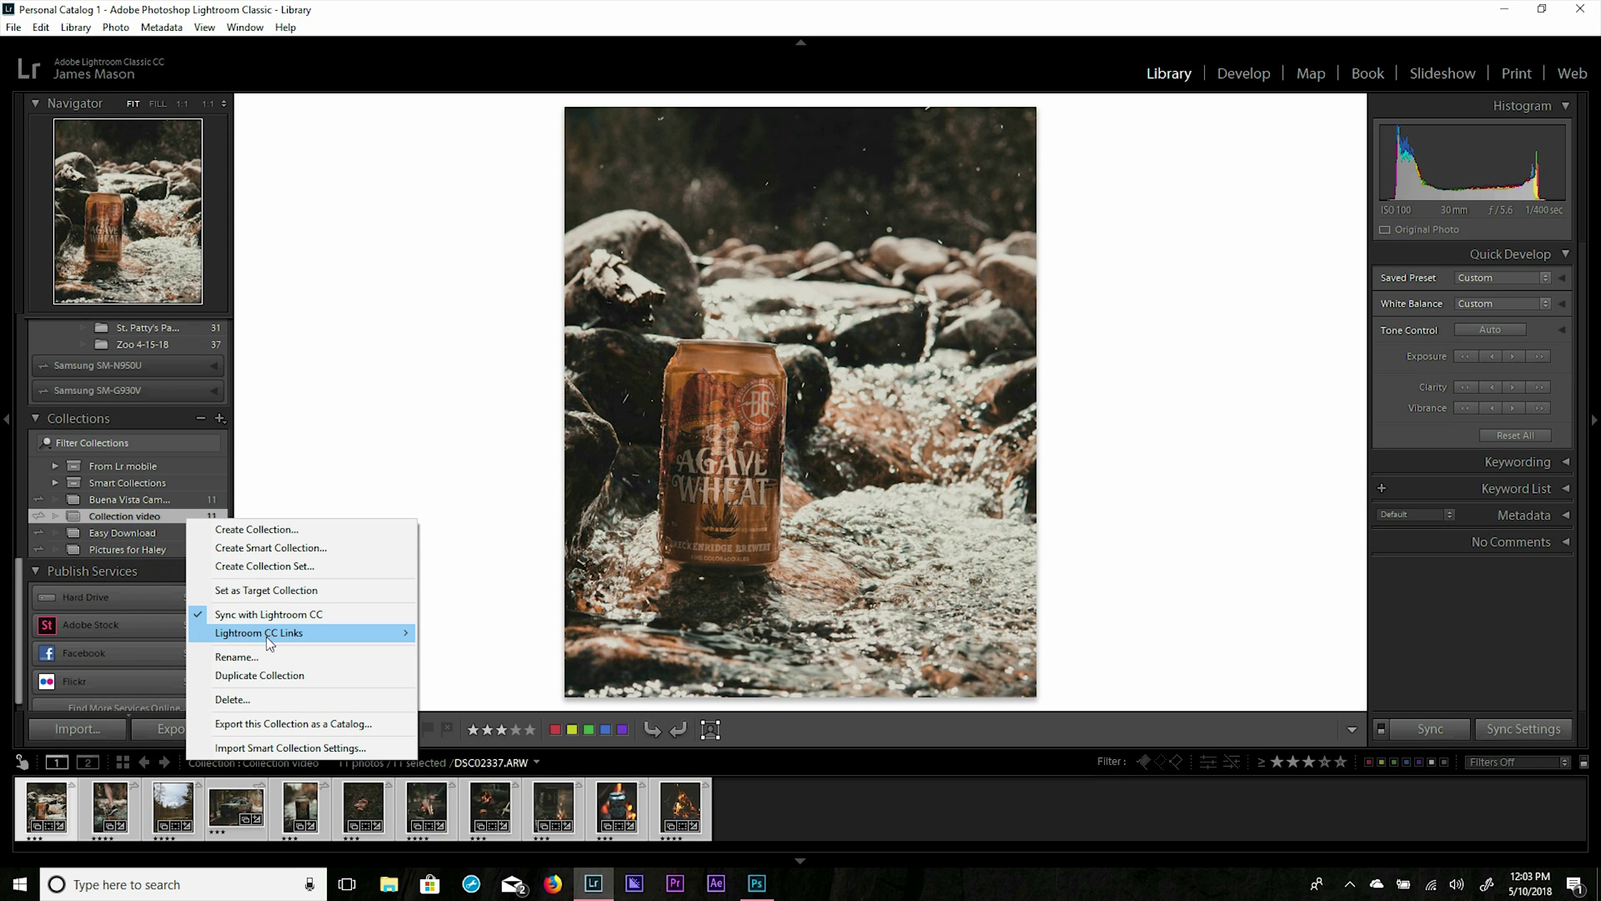
pyautogui.moveTo(267, 638)
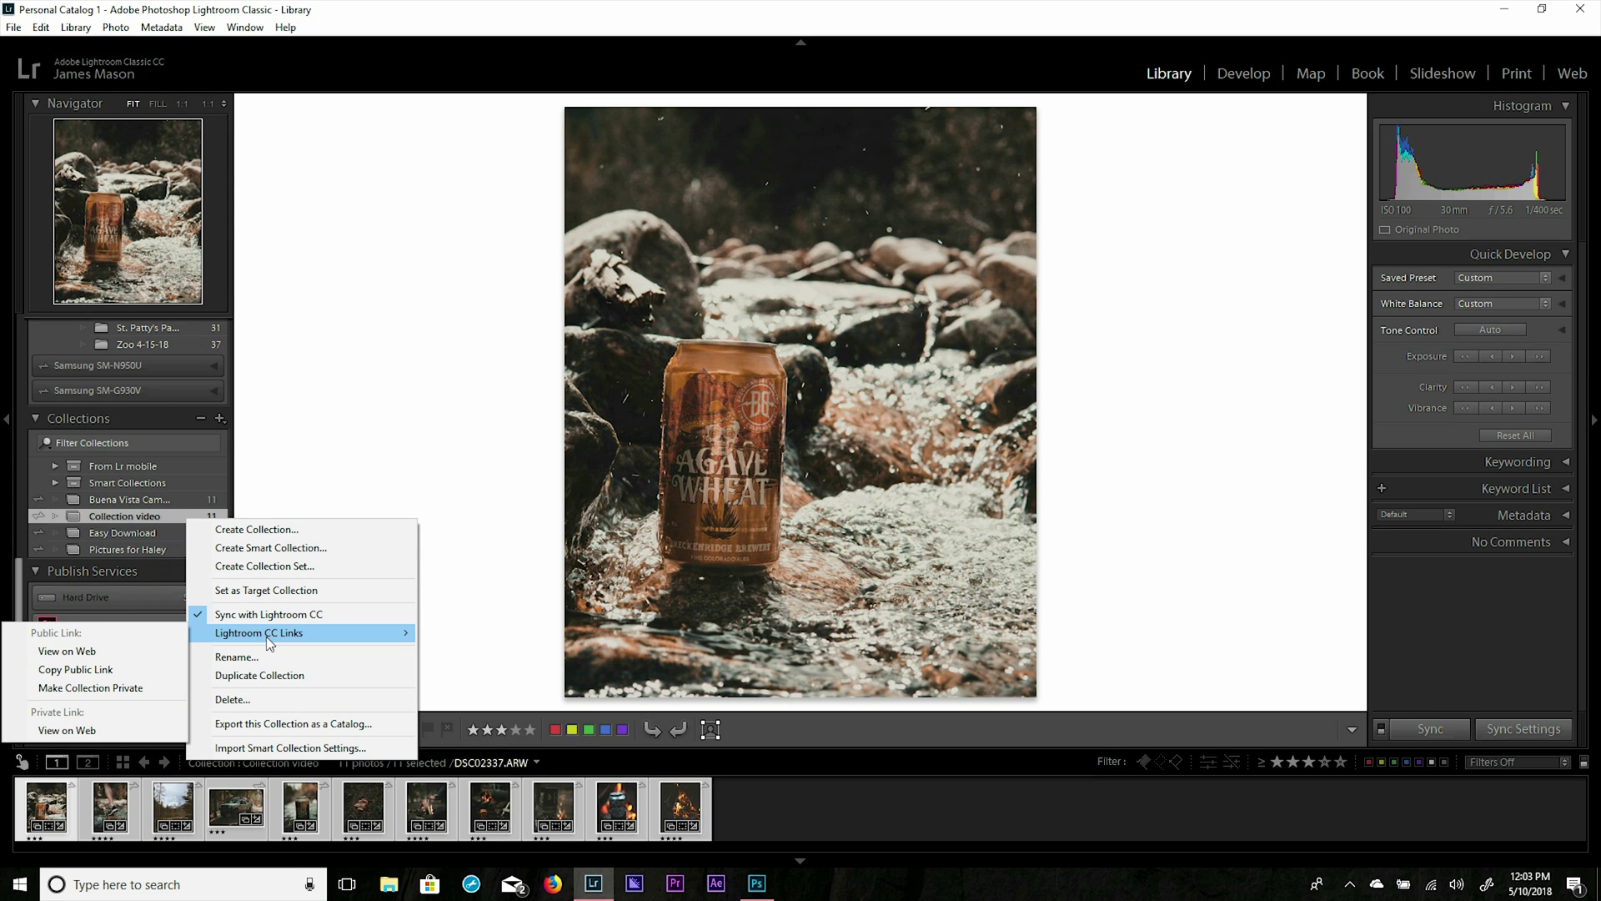
pyautogui.click(61, 732)
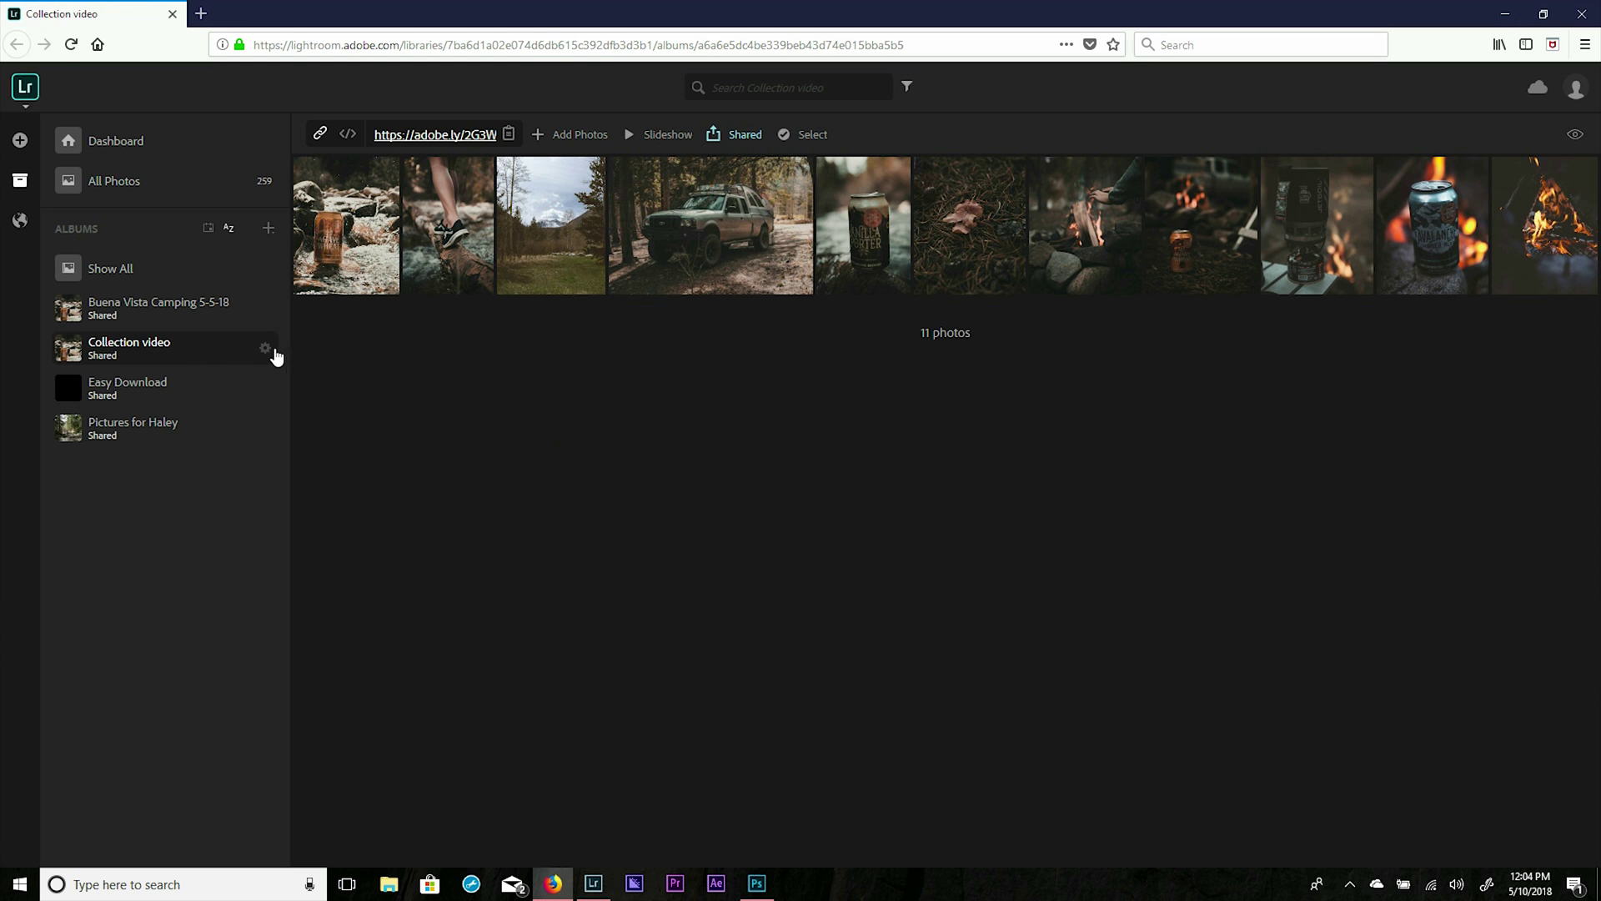
# Tick Allow downloads in the 'Collection video' album's Share settings.
pyautogui.click(264, 350)
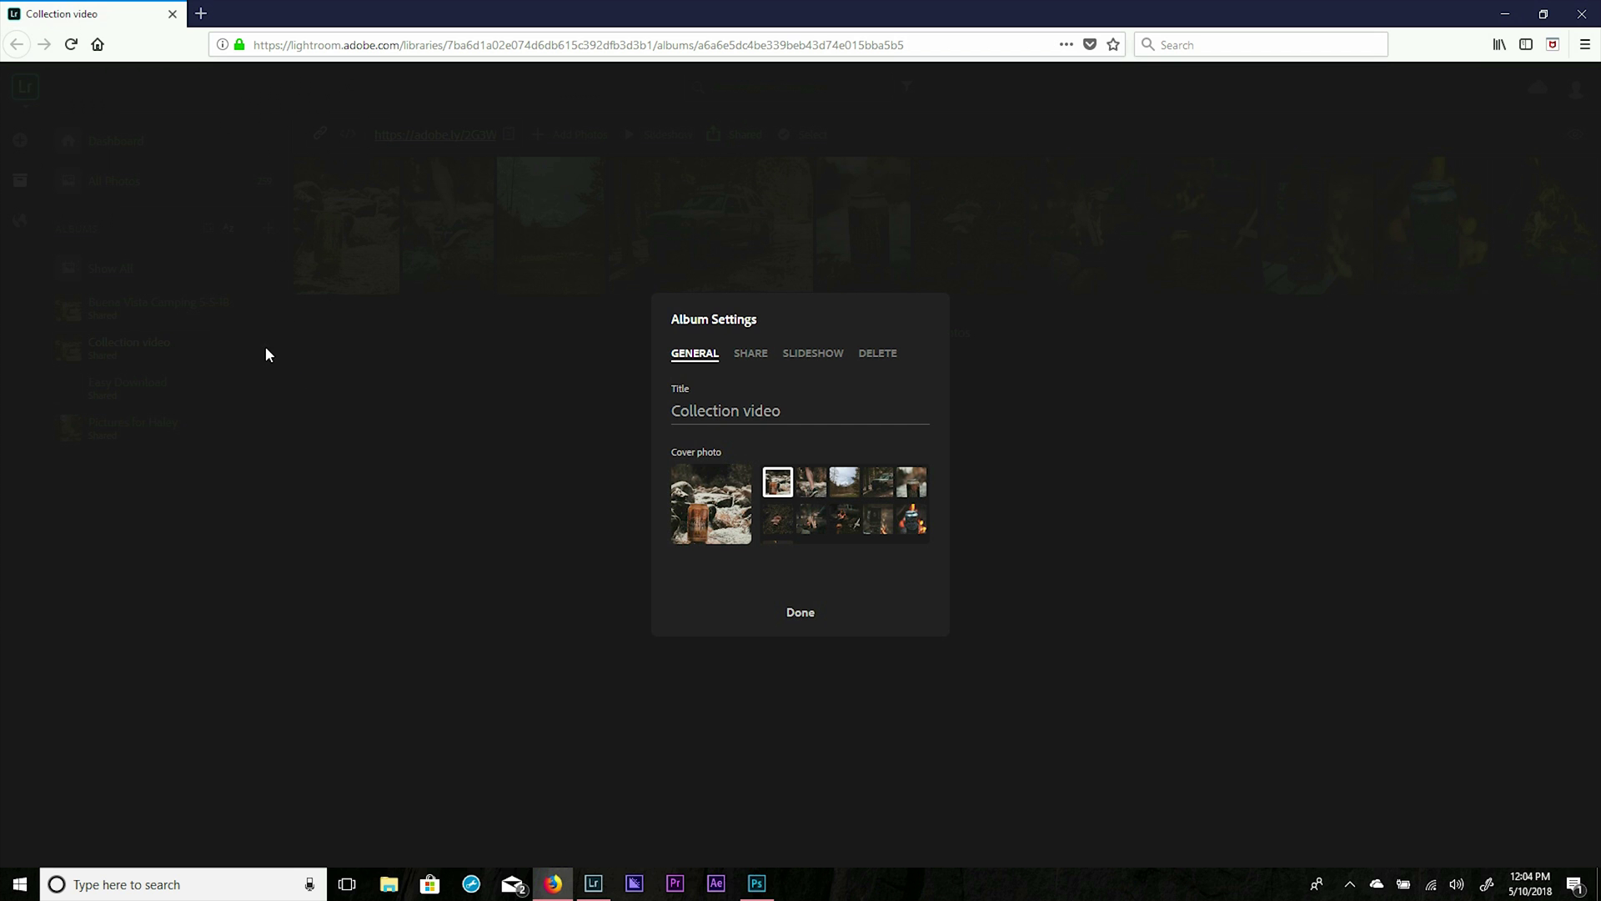
pyautogui.click(753, 354)
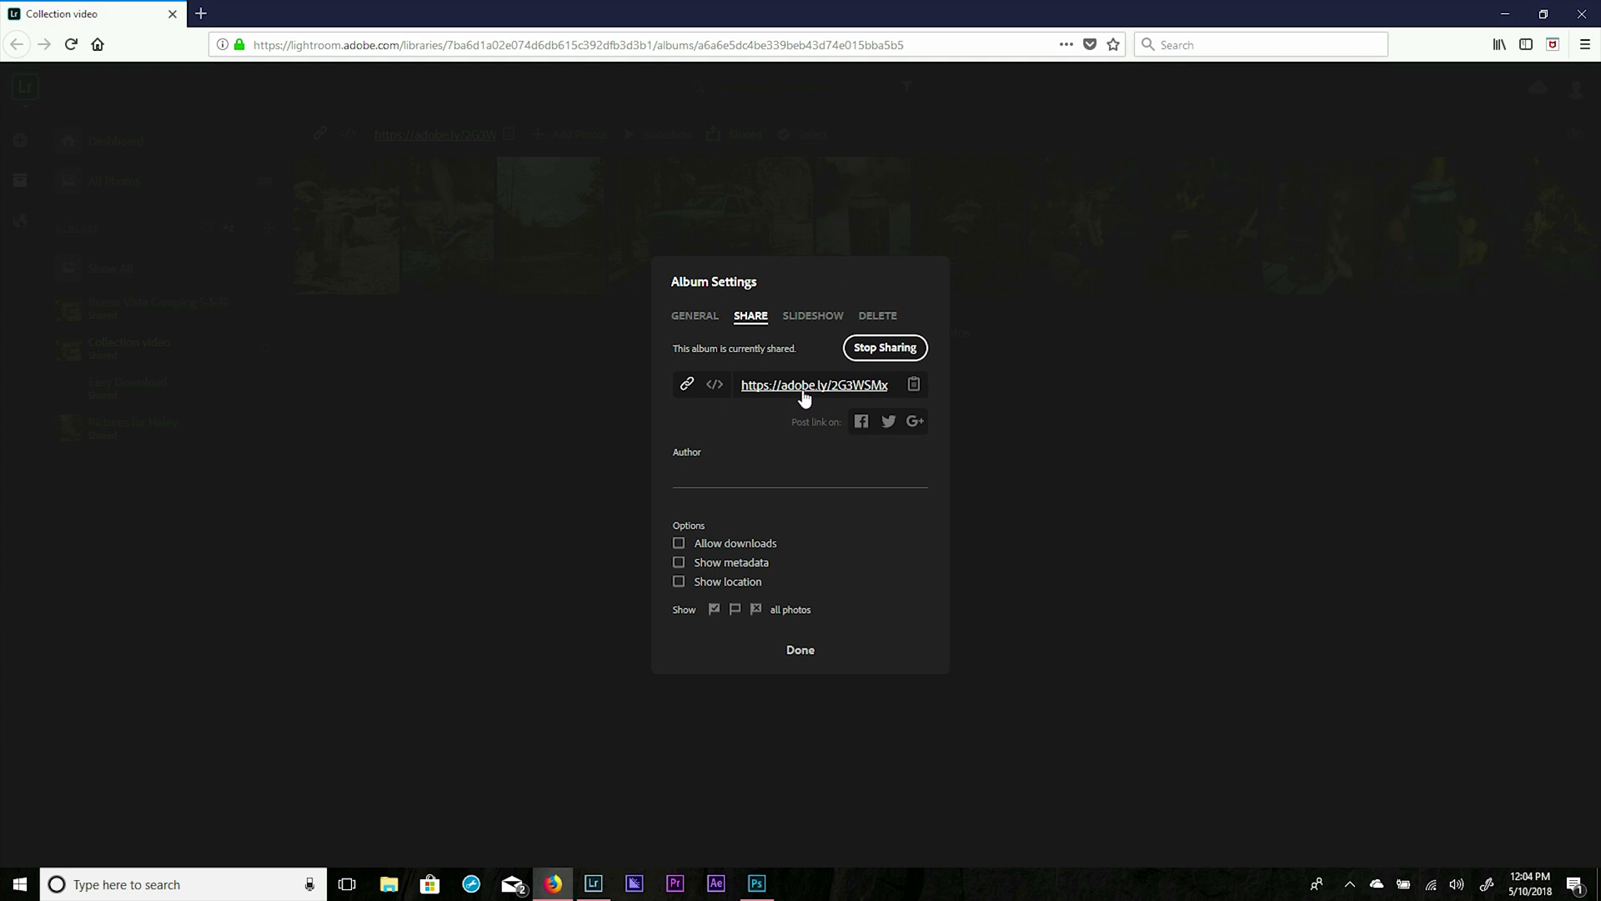
pyautogui.click(679, 545)
pyautogui.click(806, 652)
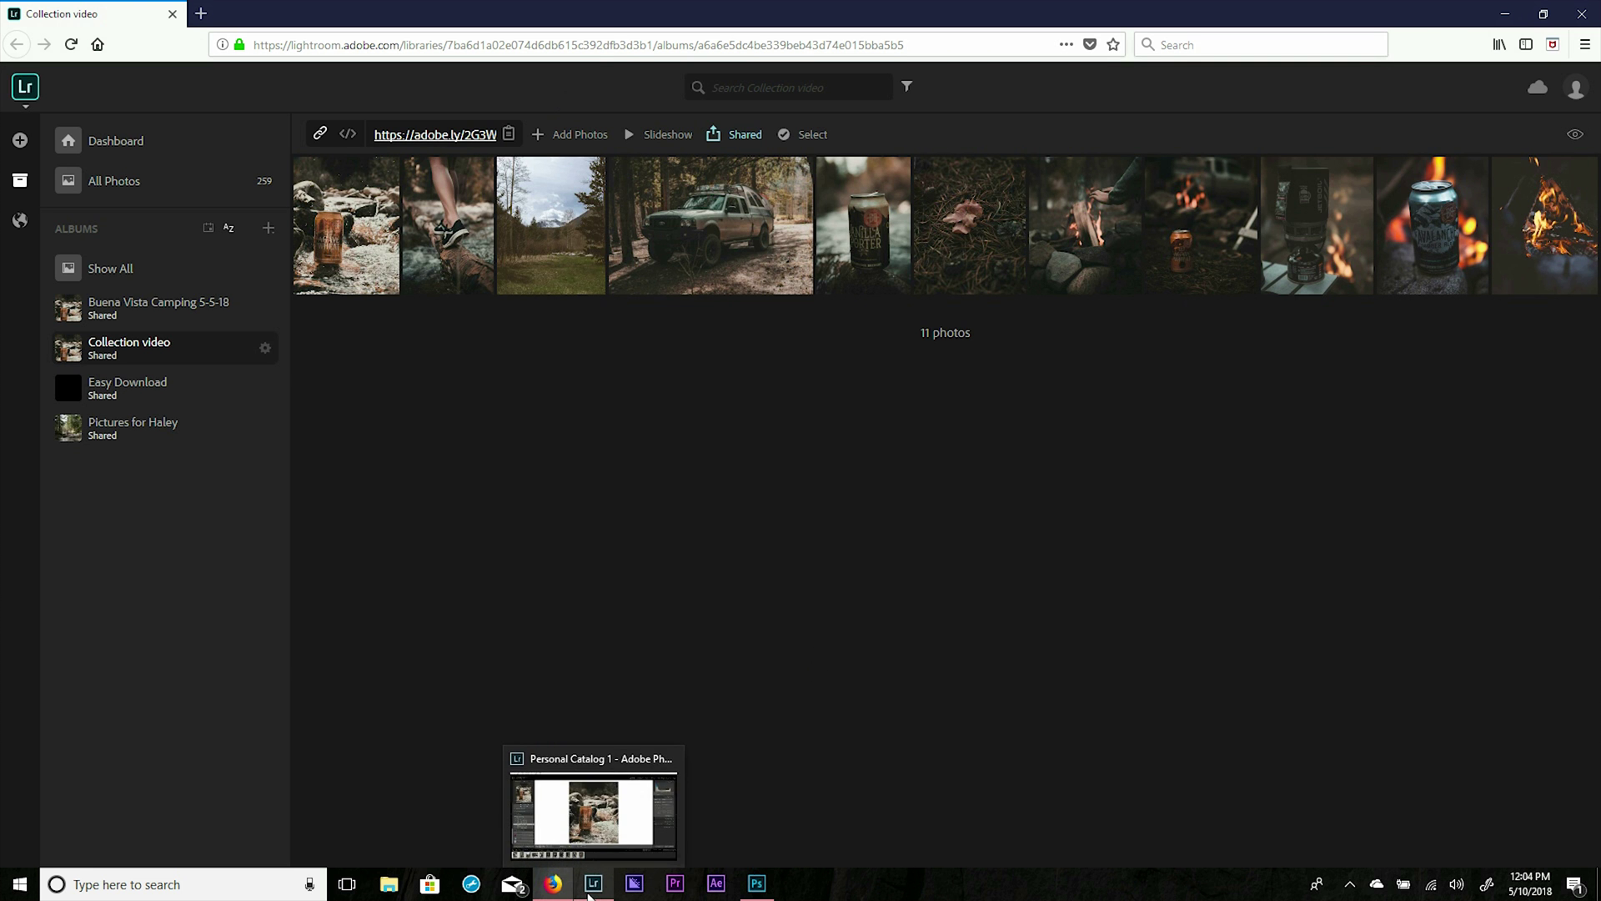
# View the pickup-truck-in-the-forest photo full-size on the web, then go back to Lightroom Classic.
pyautogui.click(589, 894)
pyautogui.click(554, 884)
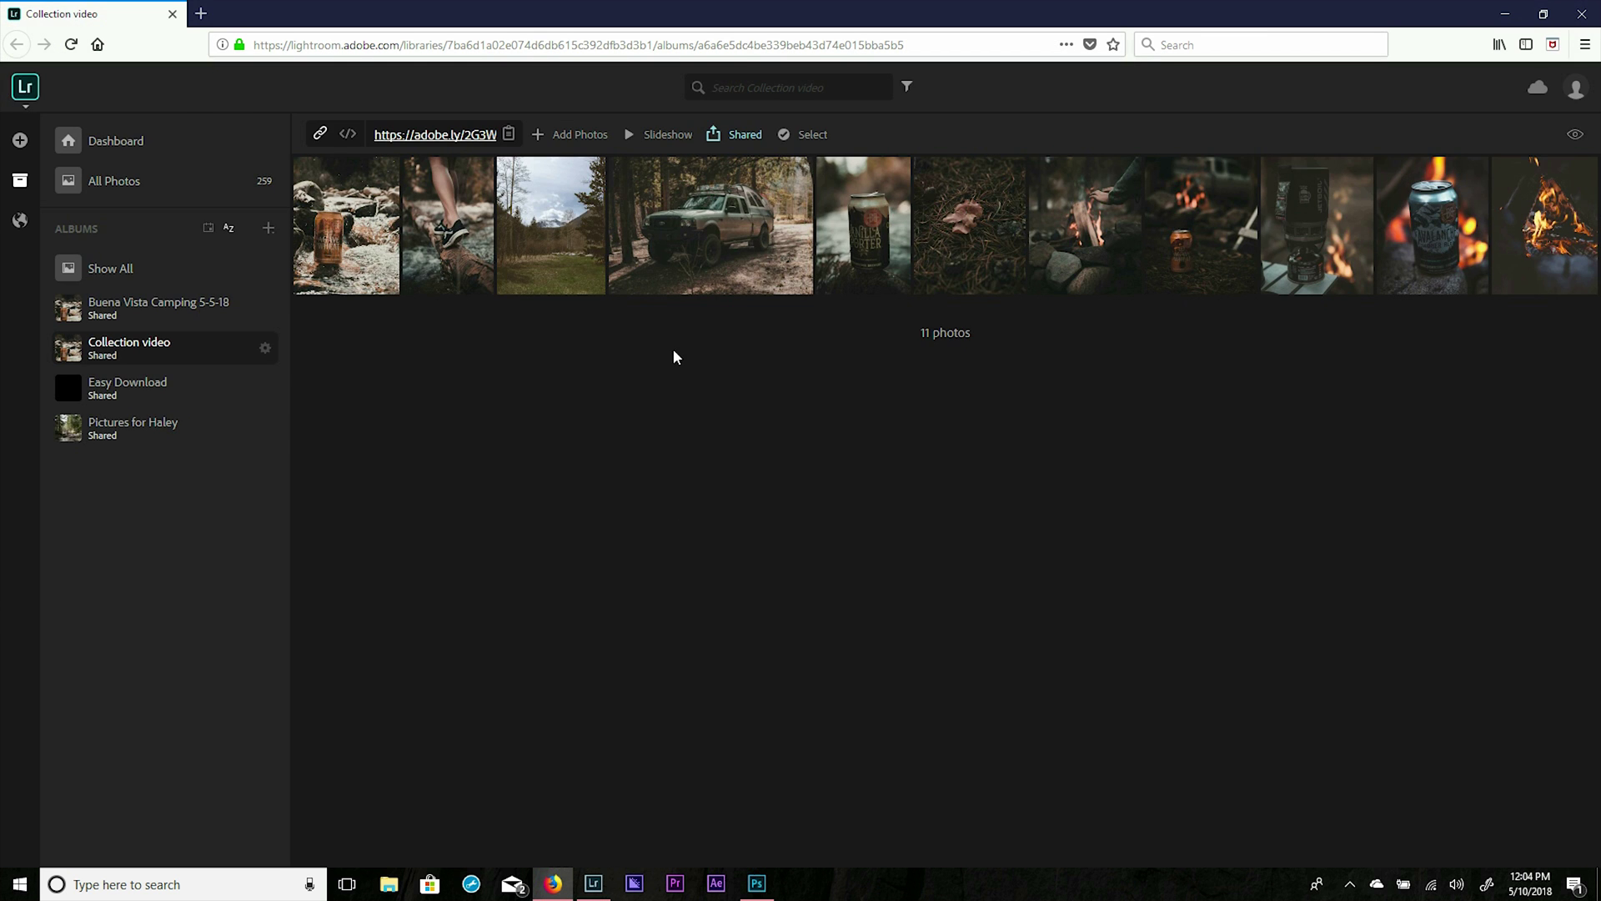
pyautogui.click(671, 232)
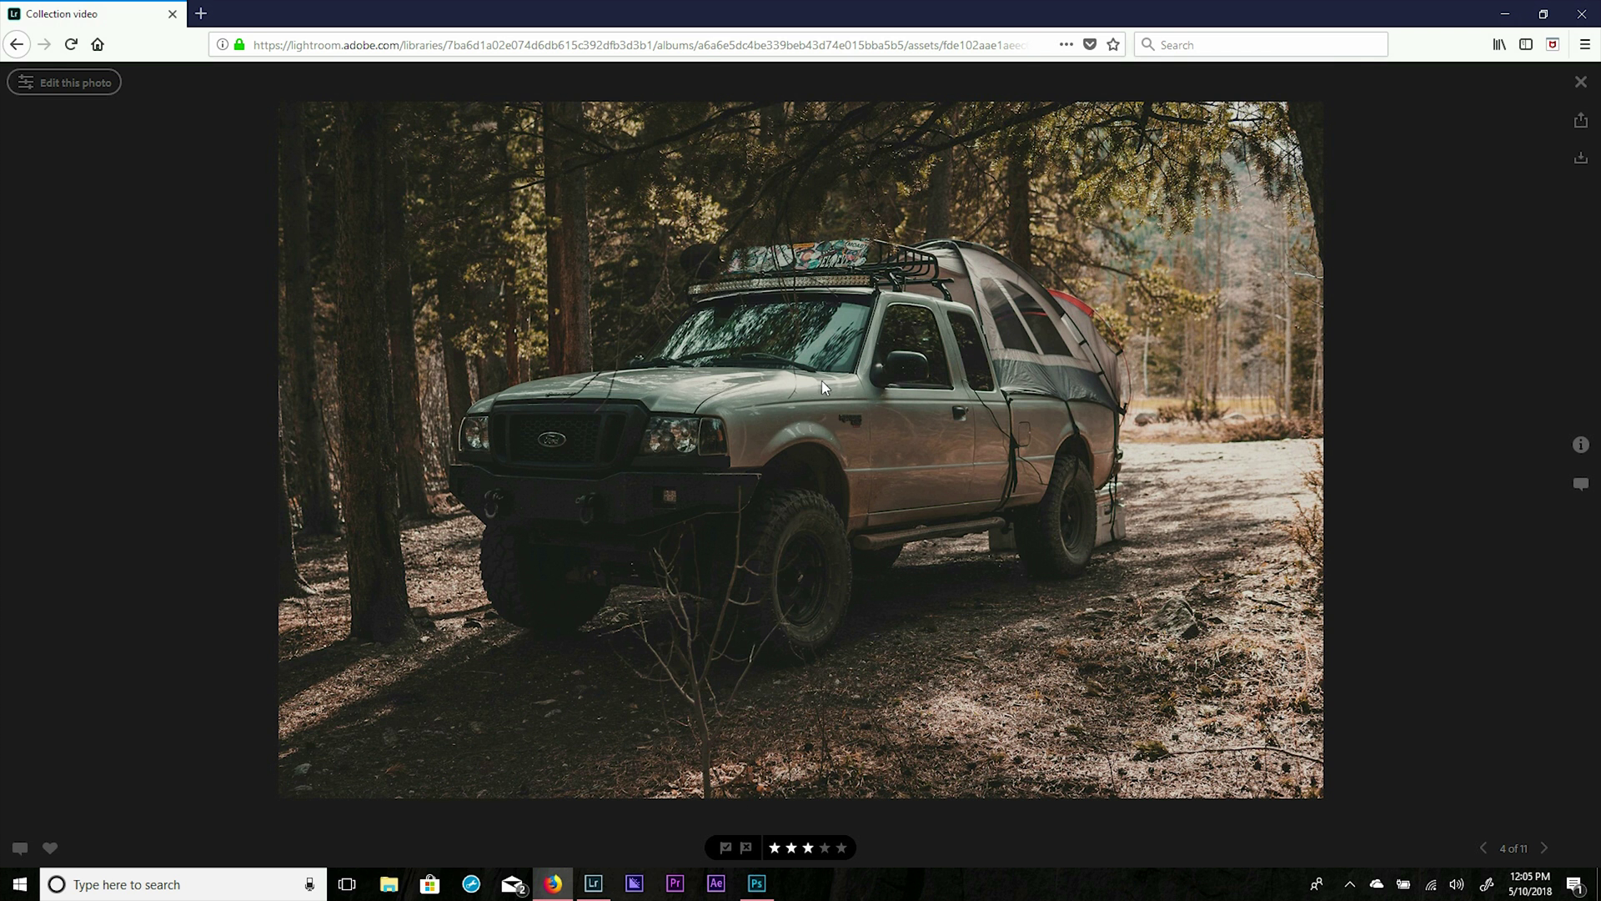
pyautogui.click(592, 885)
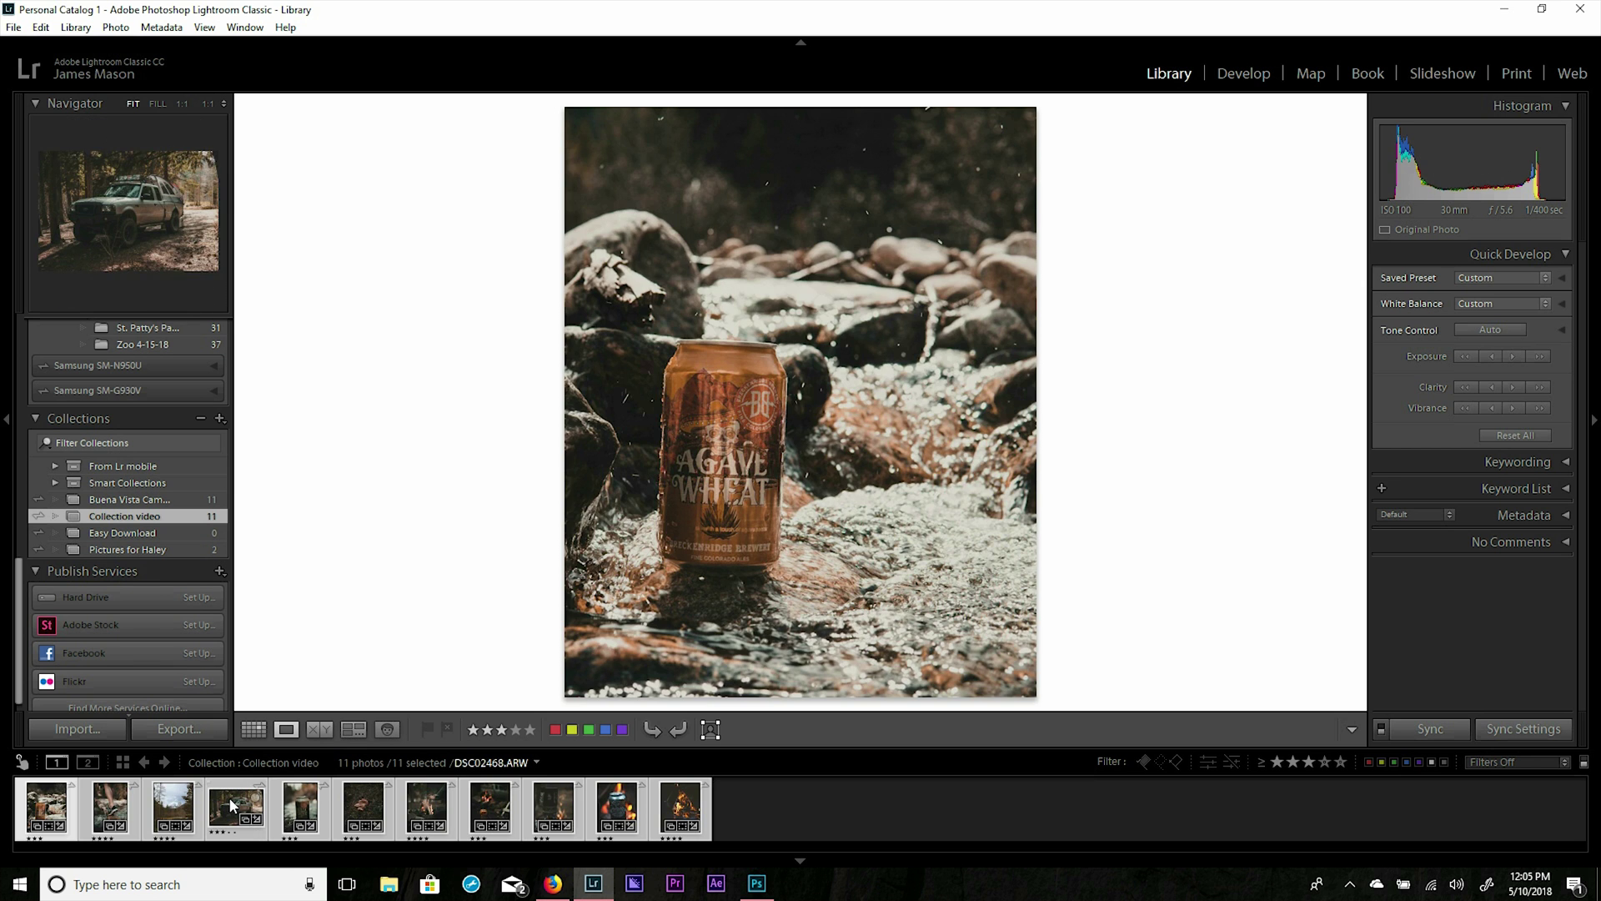
# In Develop, set truck photo DSC02468.ARW to Temp 2000 and Tint +150.
pyautogui.click(230, 801)
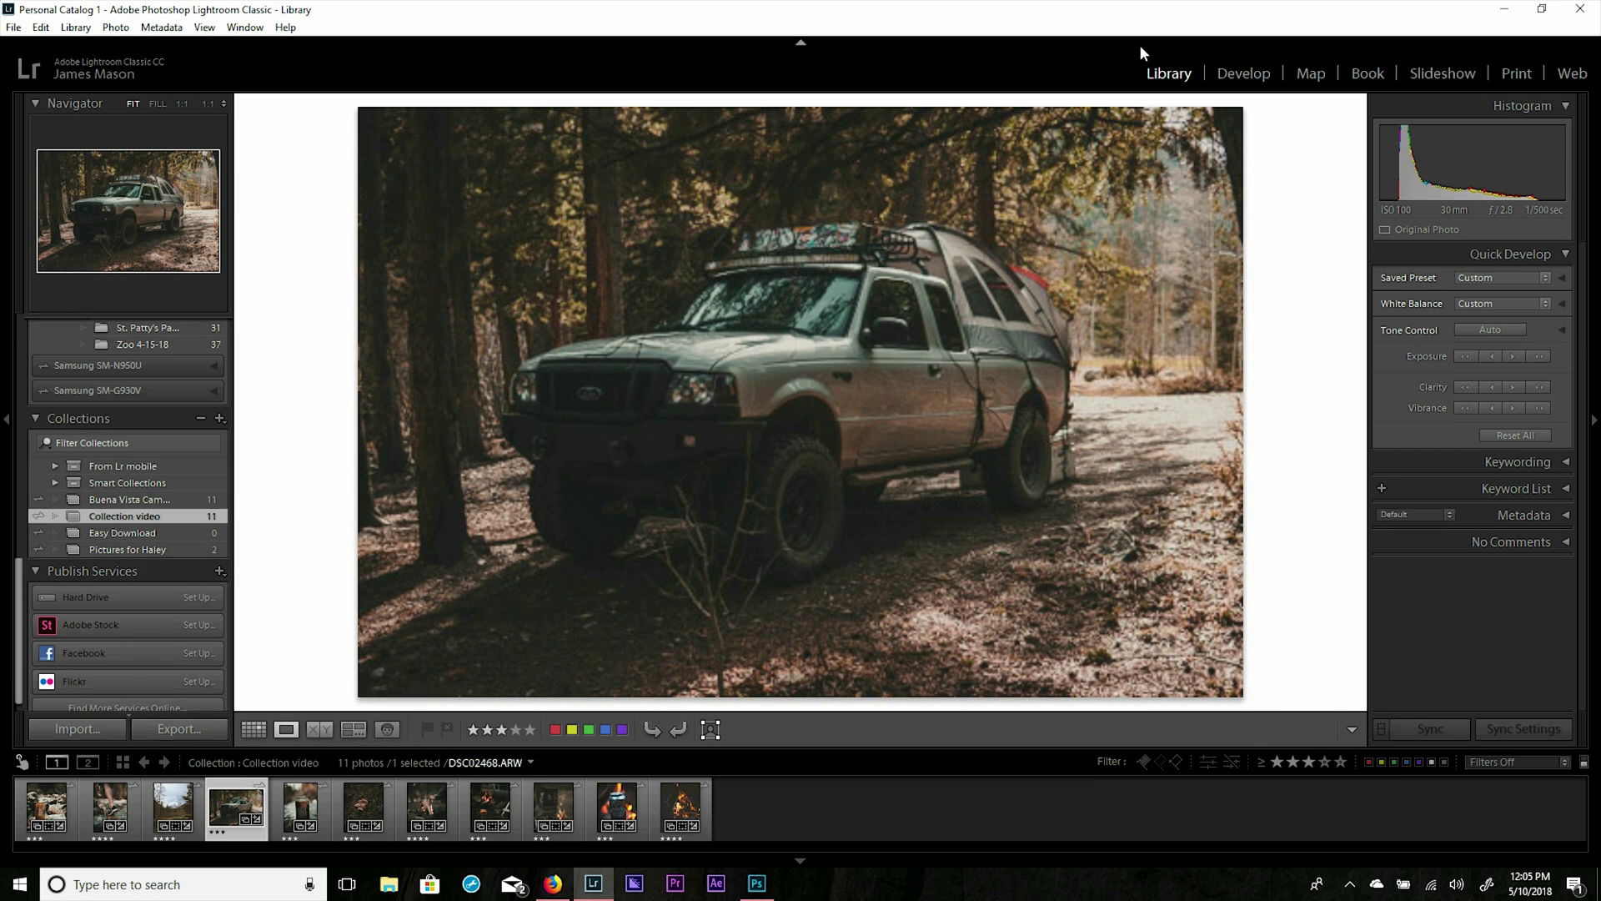
pyautogui.click(1242, 73)
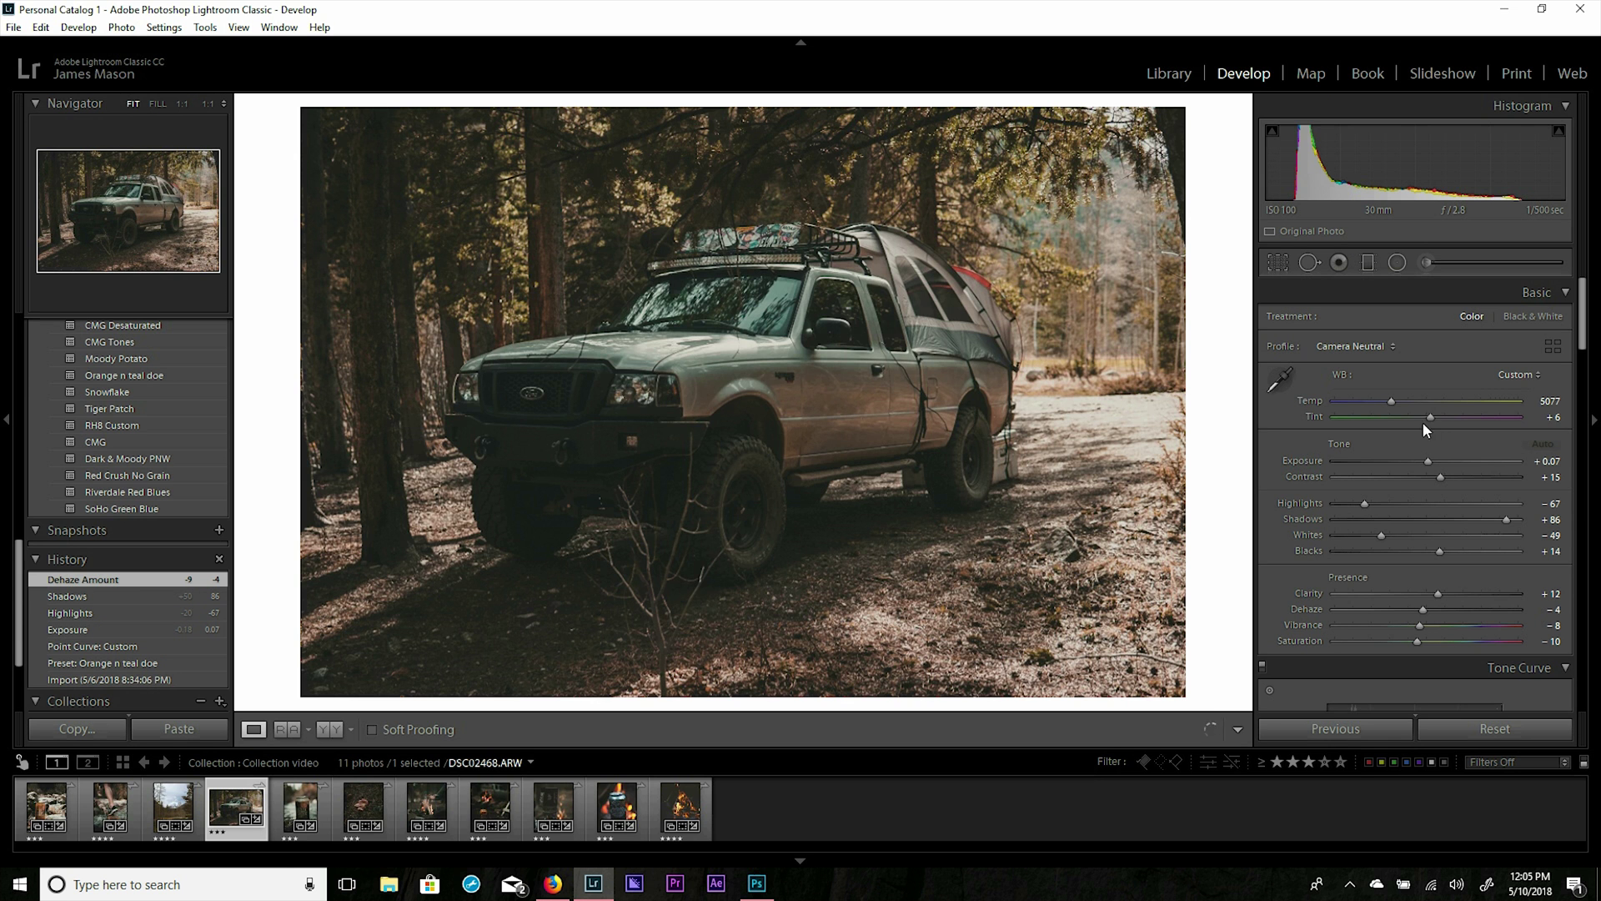
pyautogui.moveTo(1428, 417); pyautogui.dragTo(1552, 422)
pyautogui.moveTo(1262, 409); pyautogui.dragTo(1270, 412)
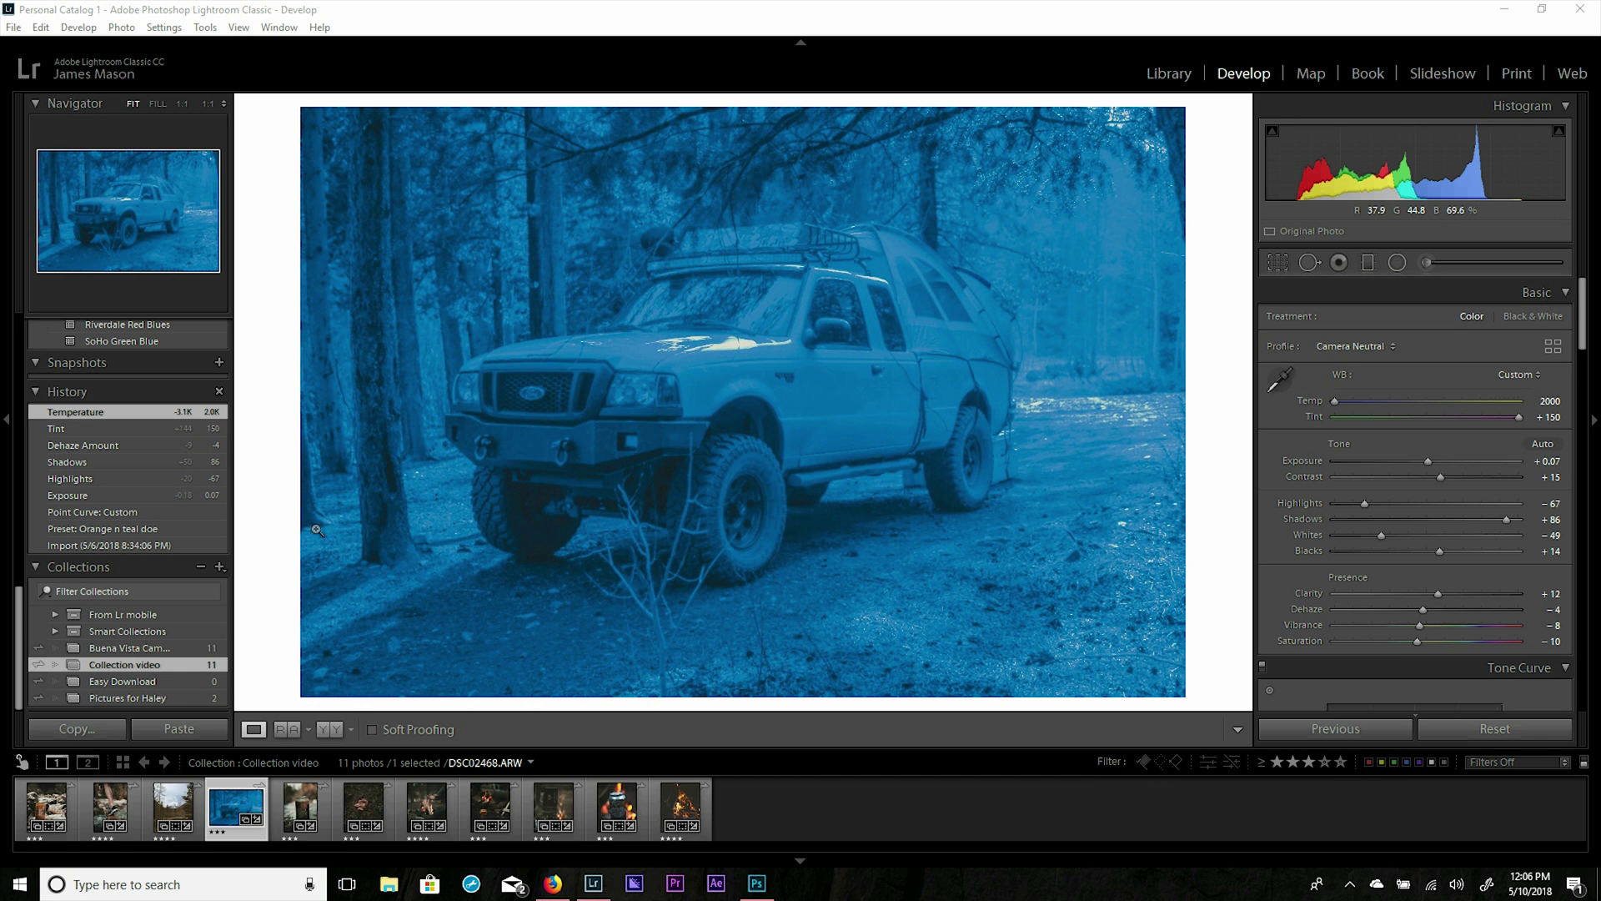
# Open Collection video's public web gallery with Lightroom CC Links > Public Link View on Web.
pyautogui.rightClick(172, 675)
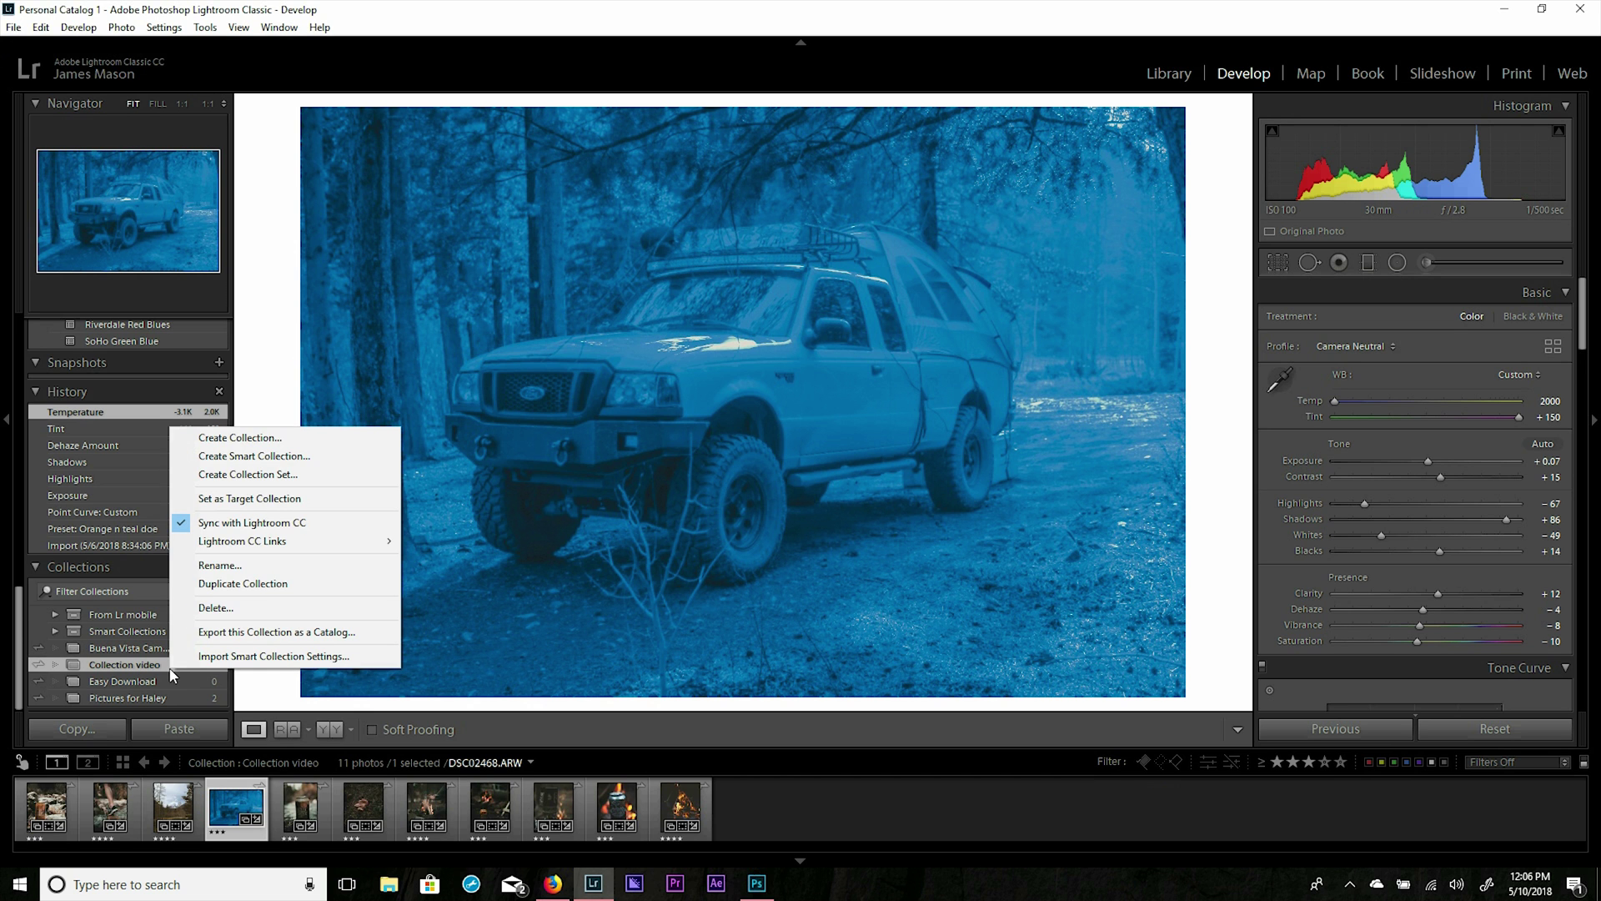
pyautogui.moveTo(244, 546)
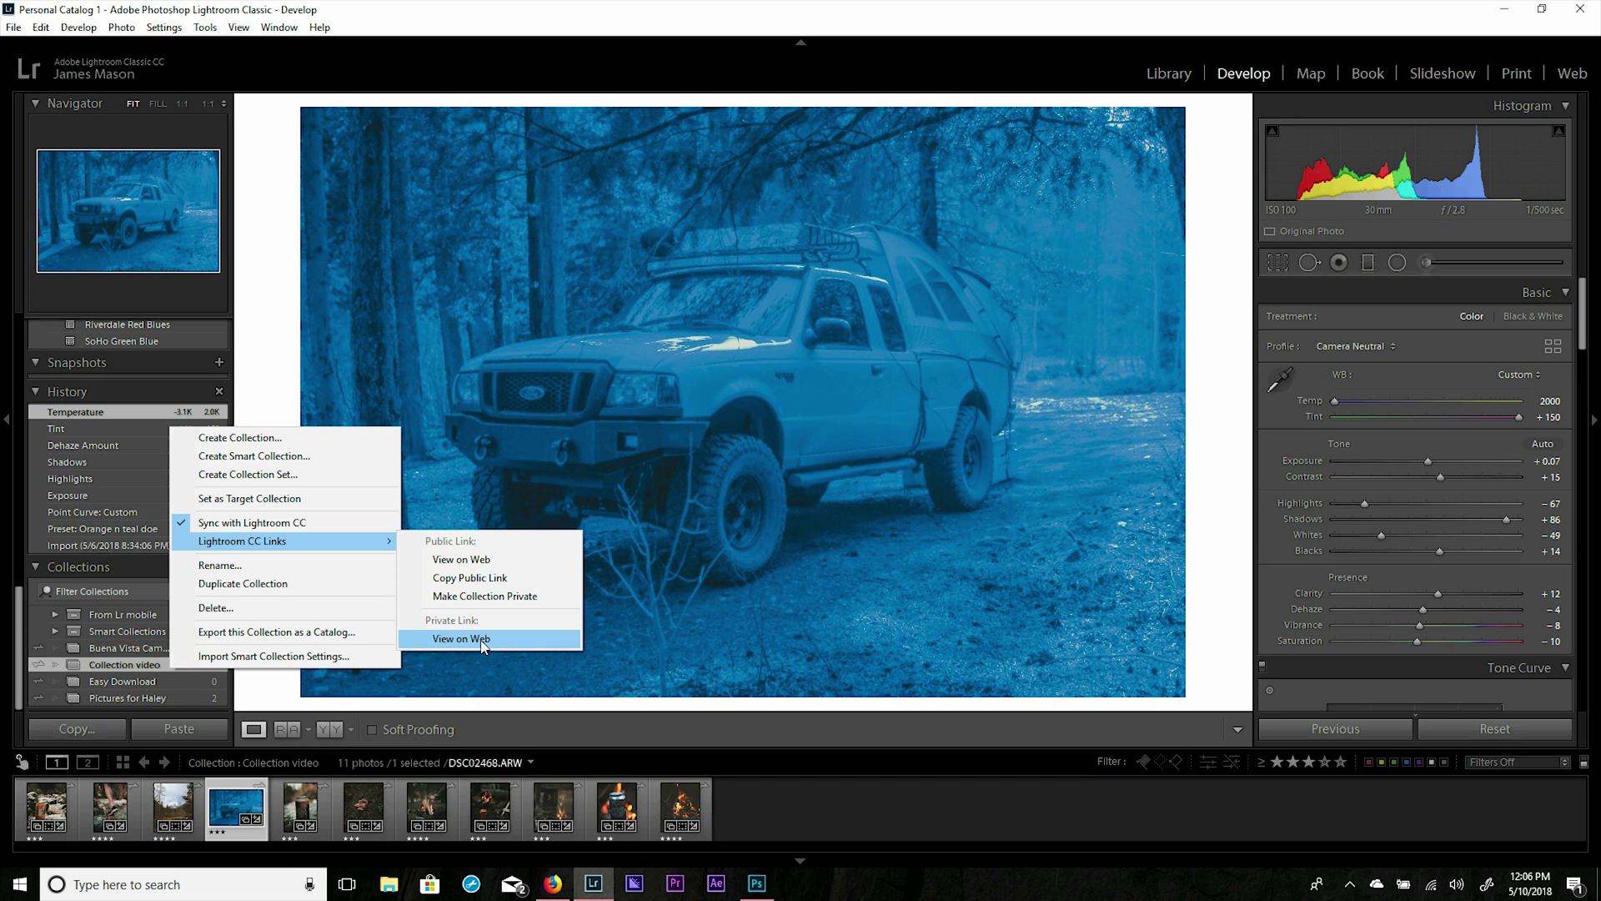
pyautogui.click(464, 567)
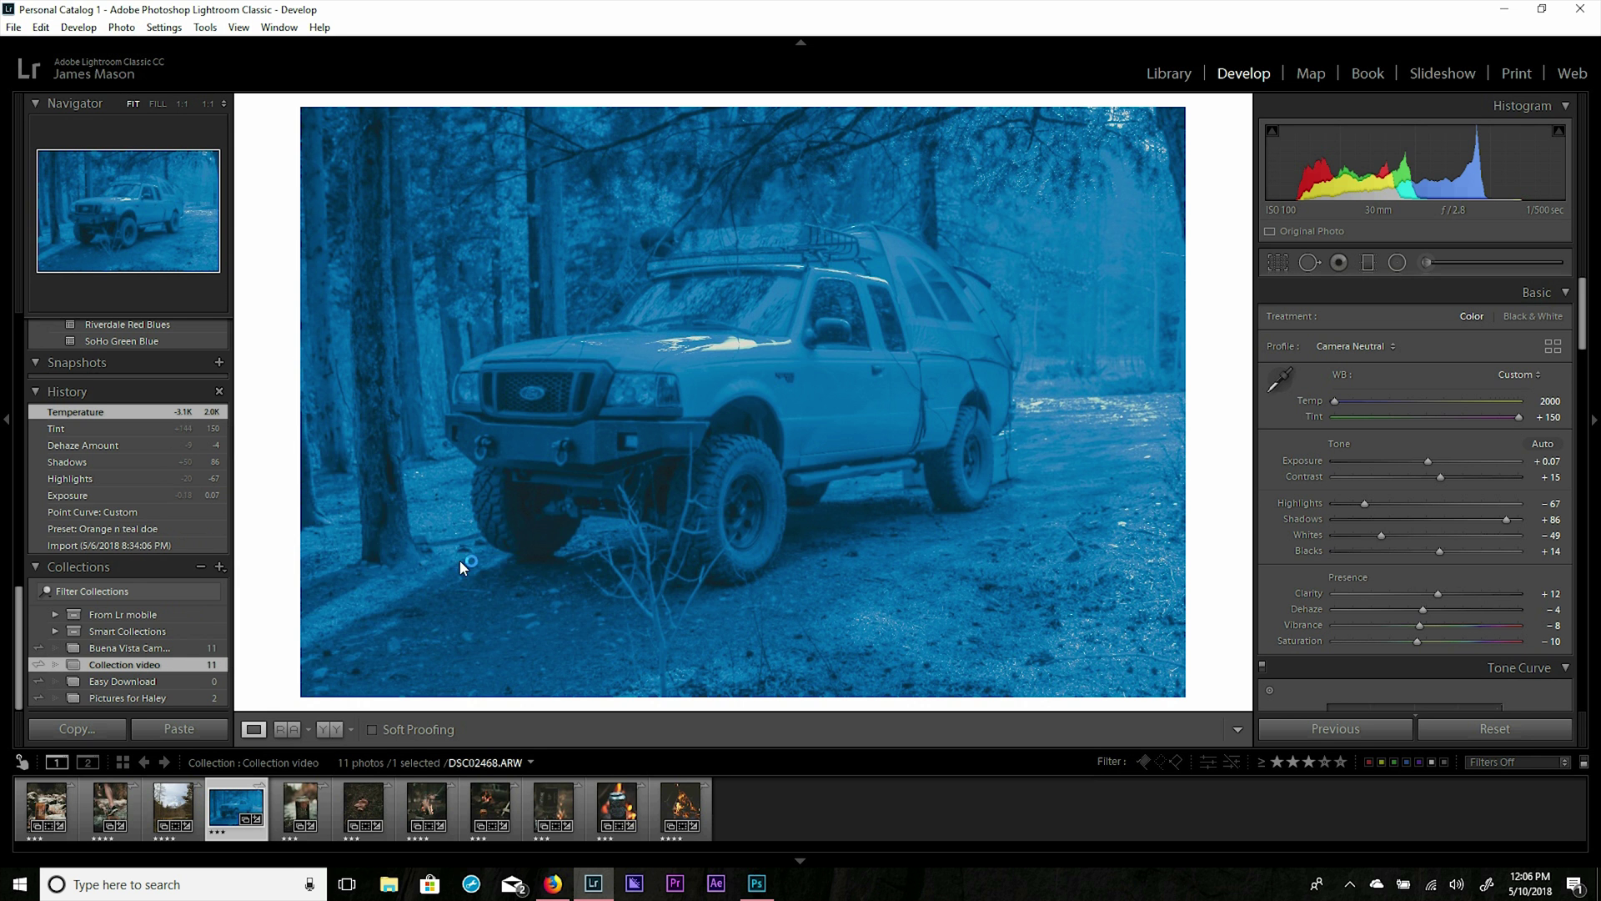
pyautogui.click(467, 560)
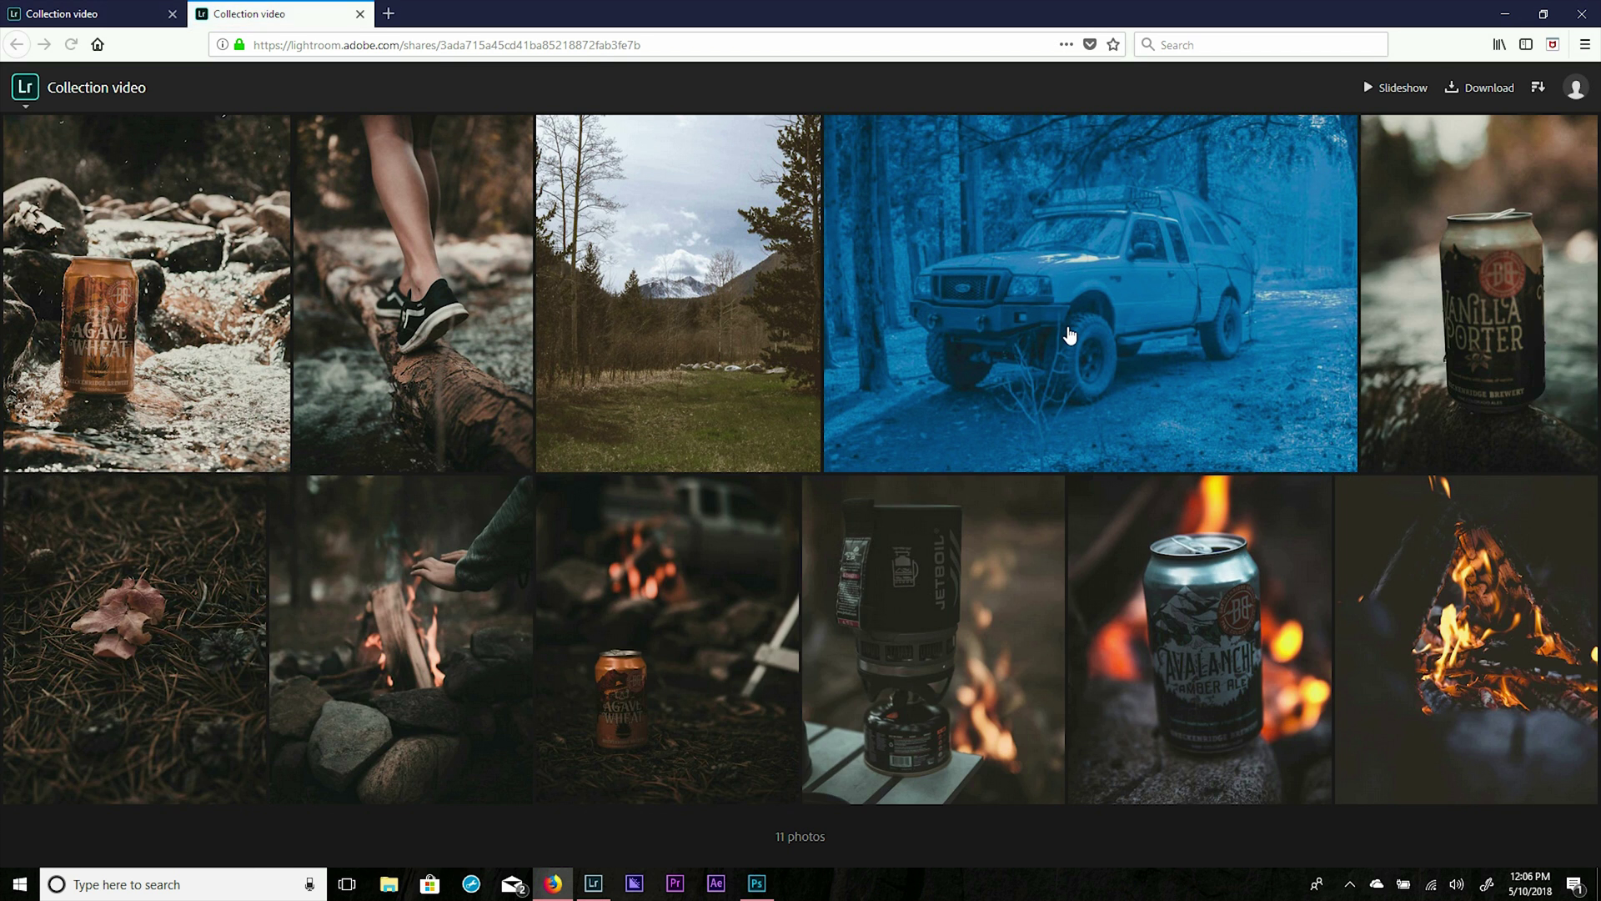
# Reload the truck photo's web page to pull in the blue edit, then return to Classic.
pyautogui.click(149, 9)
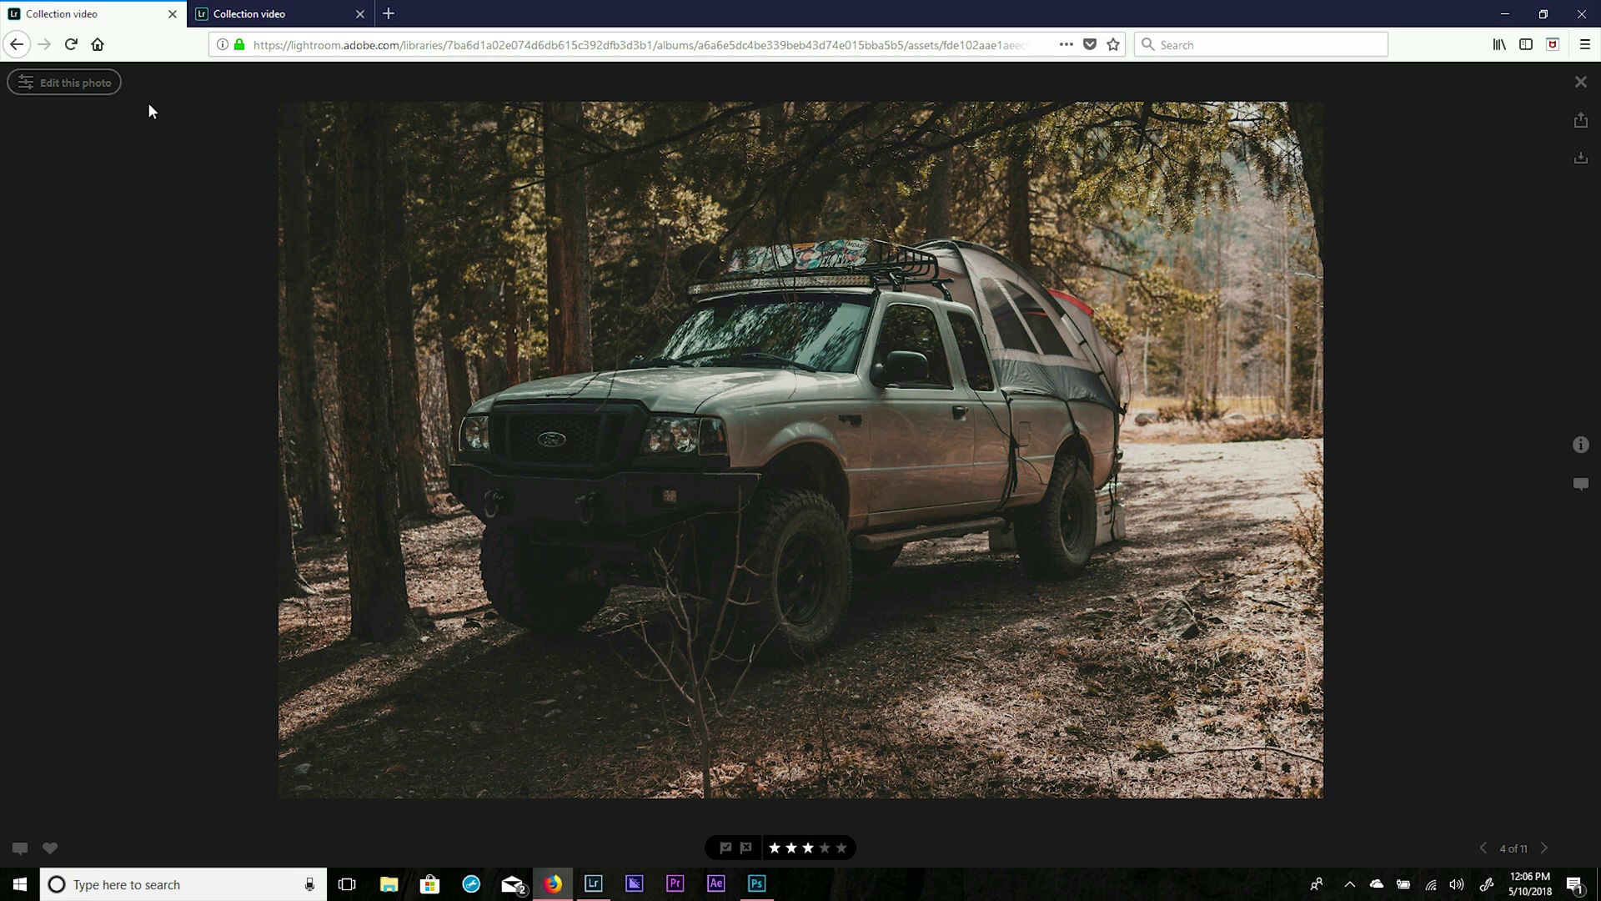
pyautogui.click(71, 44)
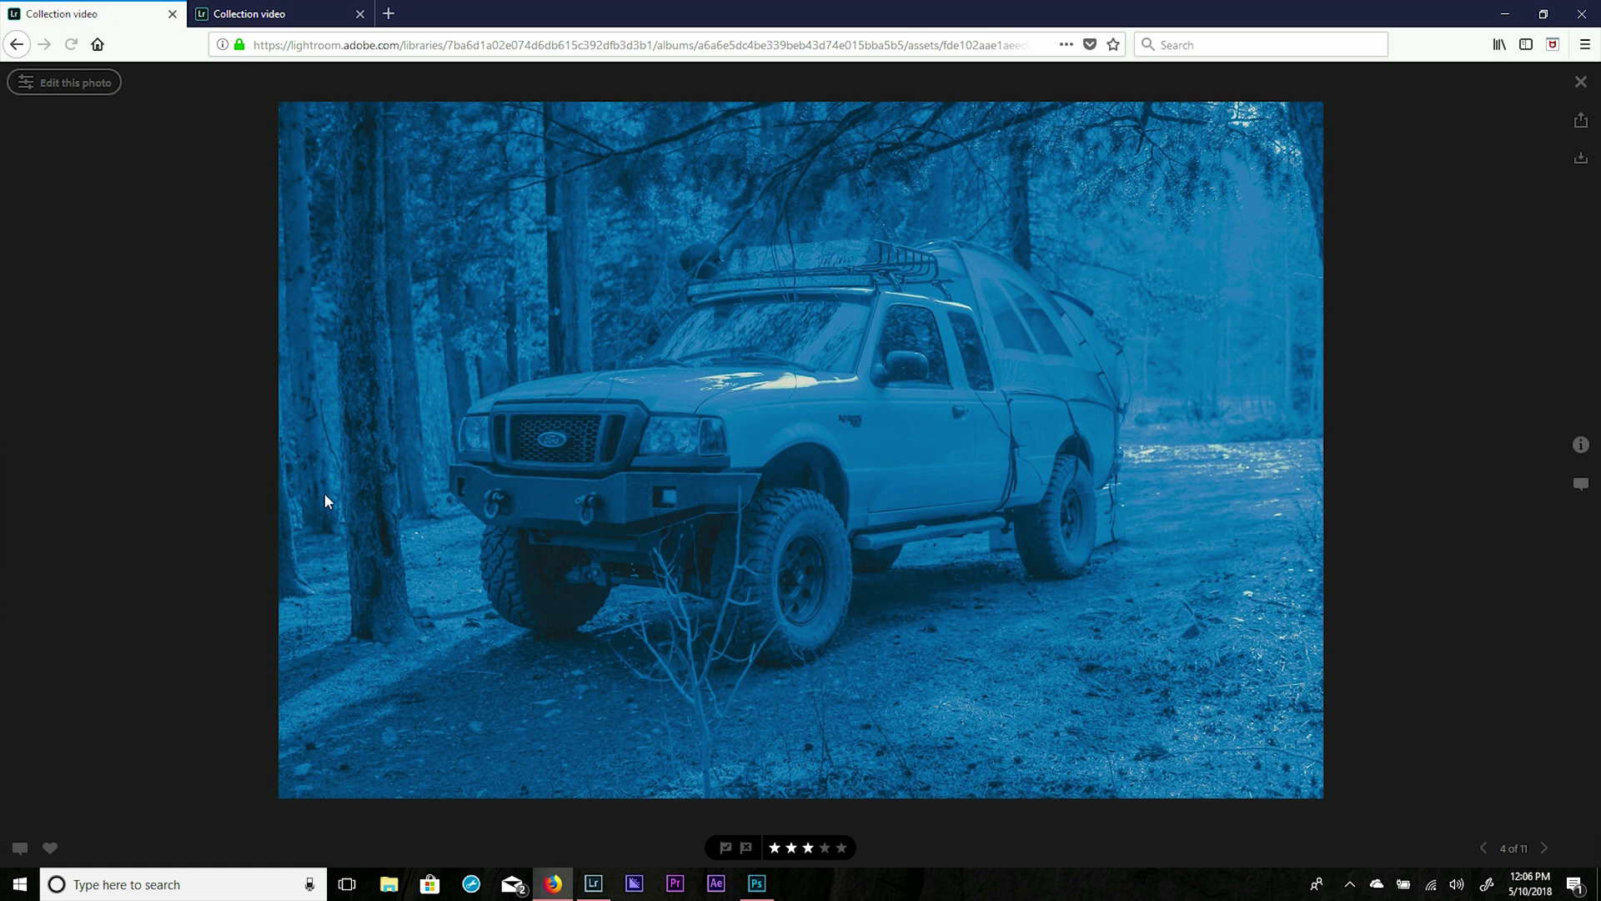
pyautogui.click(594, 883)
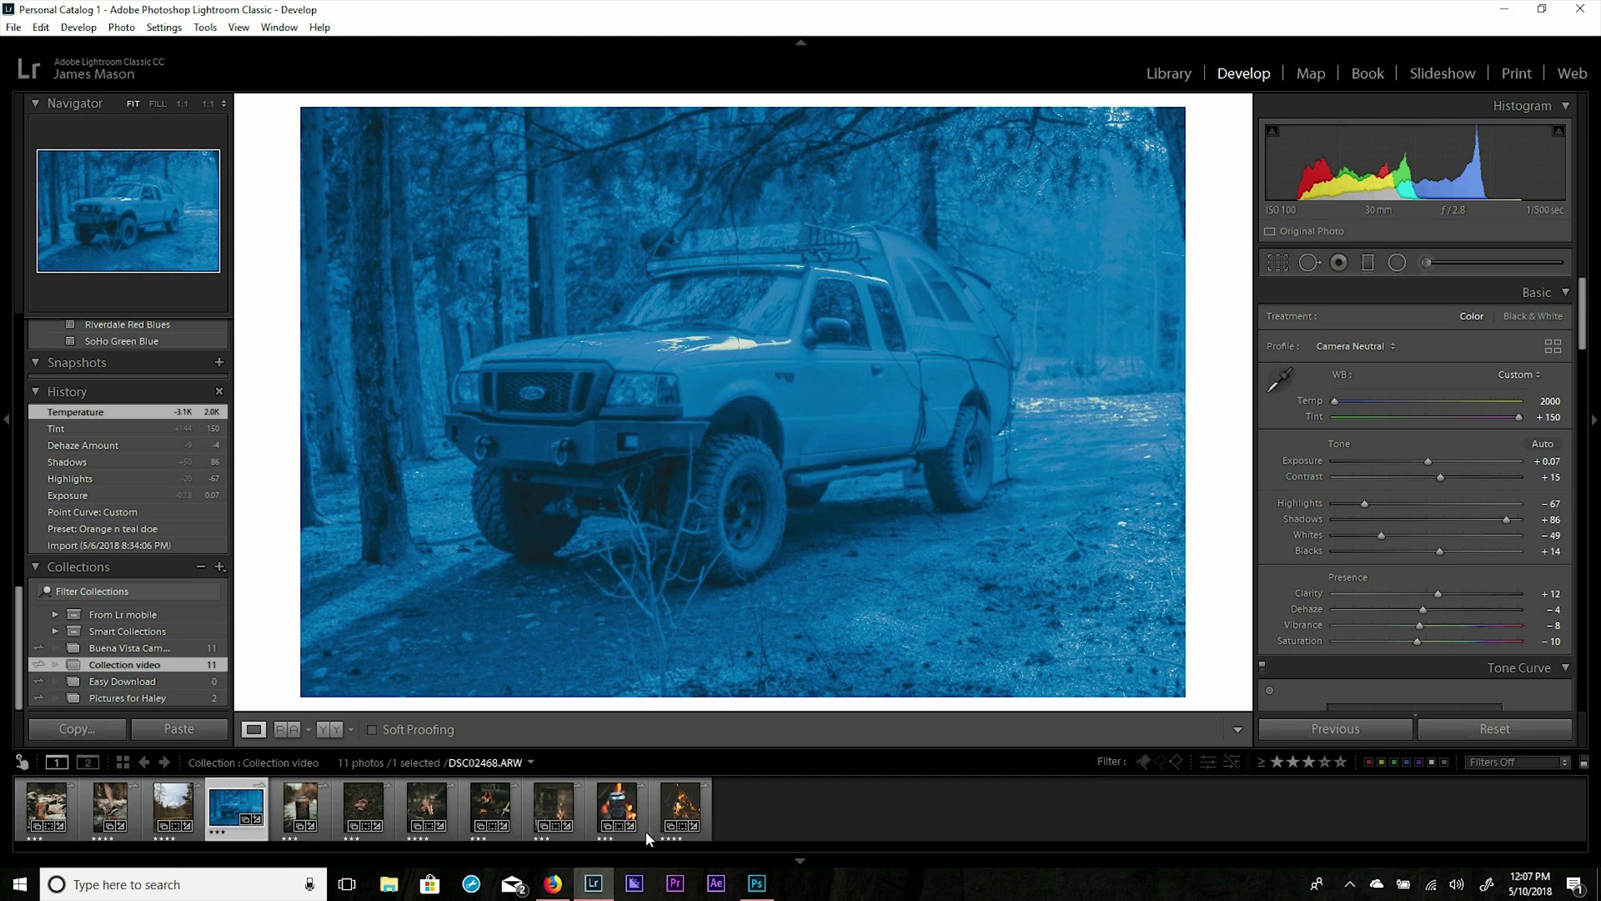
# Switch to the campfire photo, the seventh thumbnail in the filmstrip.
pyautogui.moveTo(560, 889)
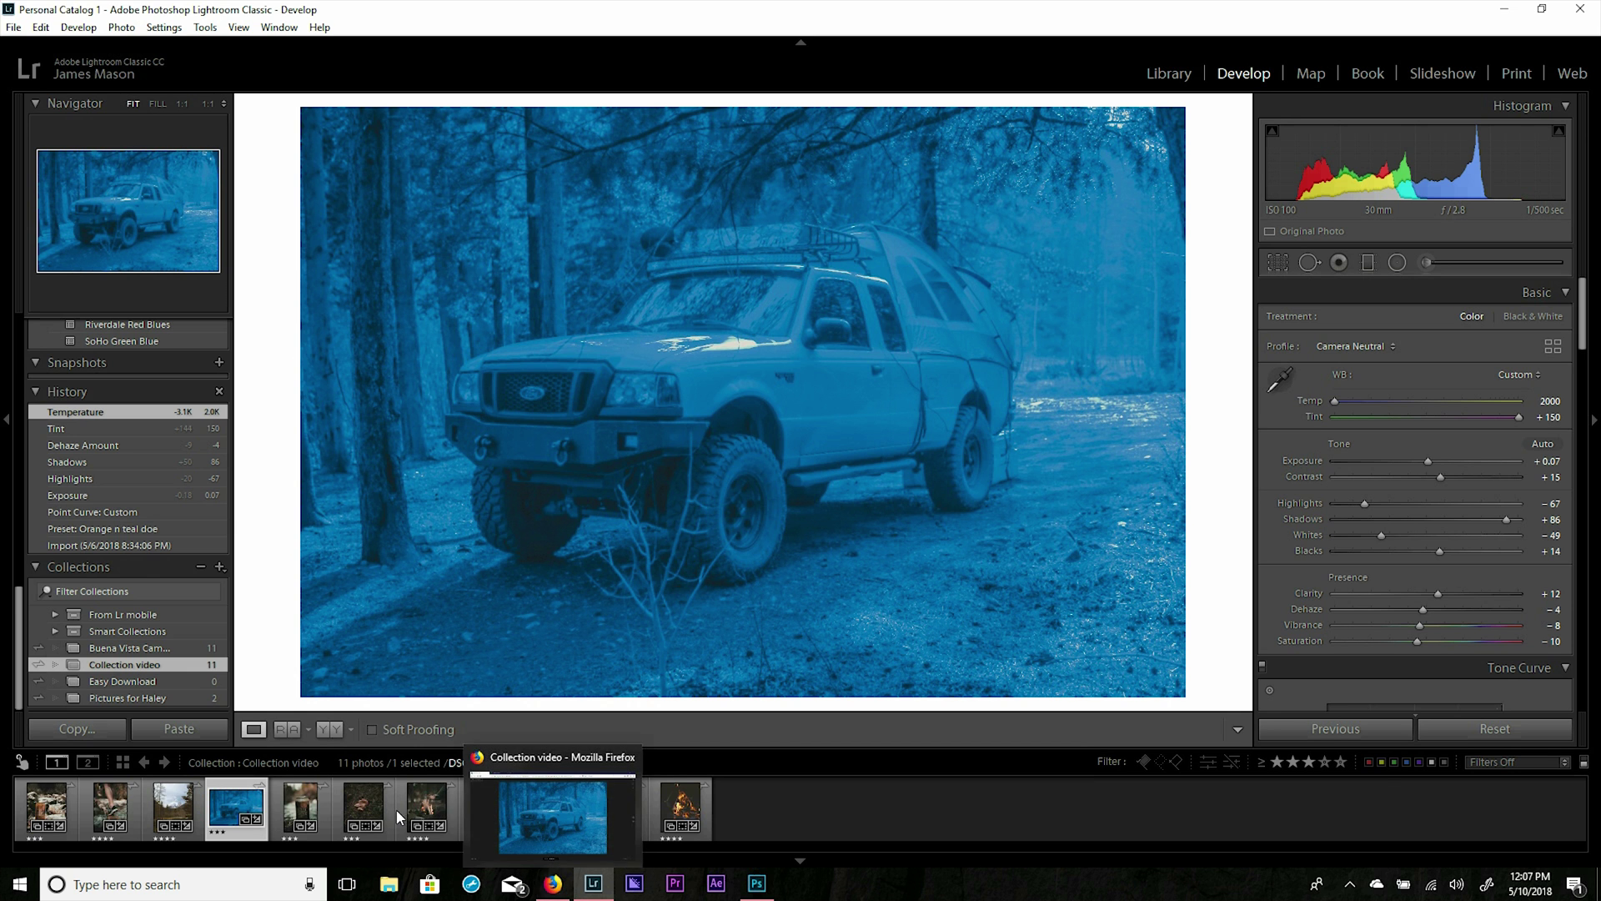
pyautogui.click(425, 805)
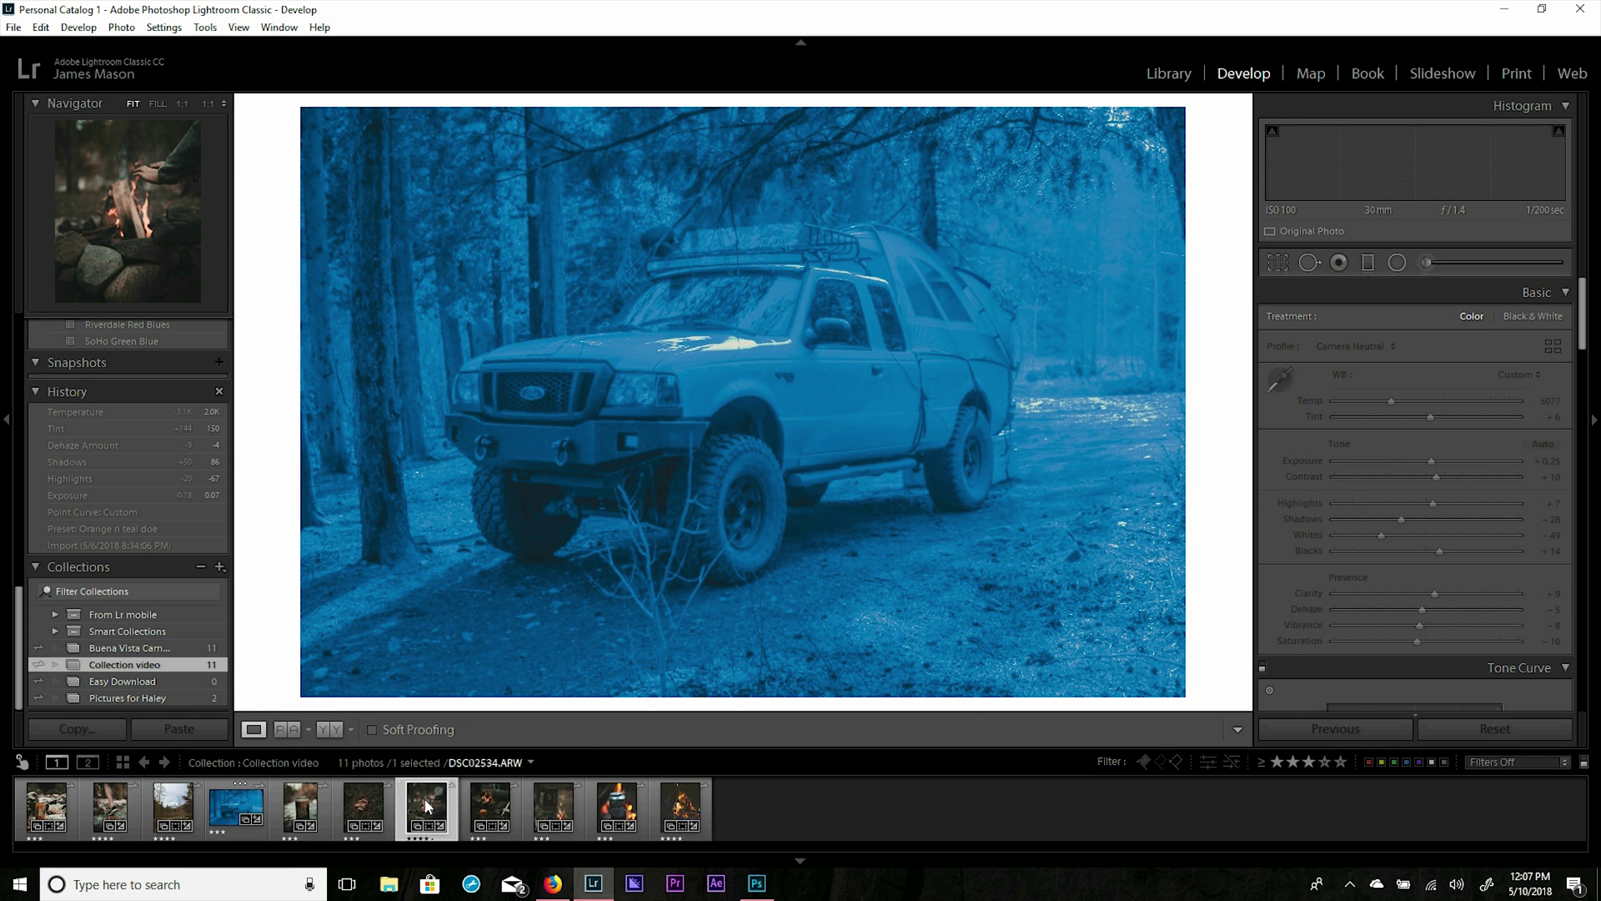